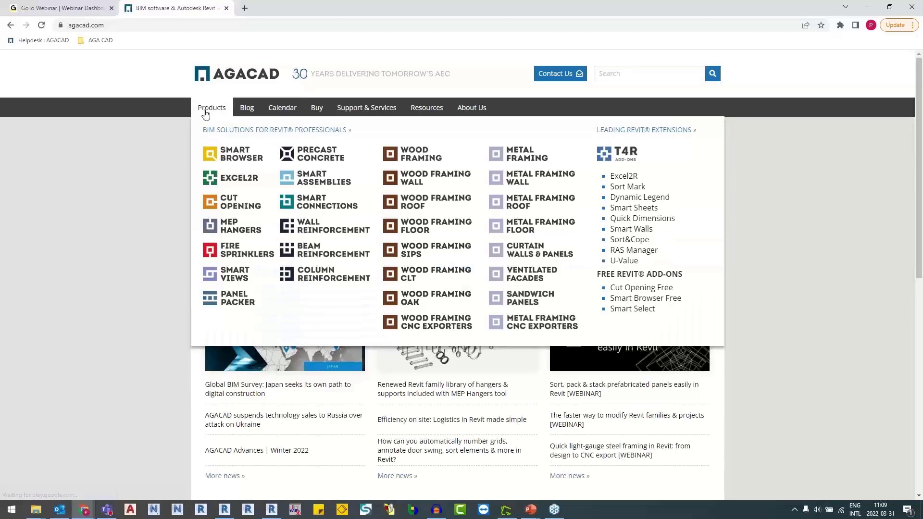
Step: Open the Panel Packer product page on the AGACAD website and read through its overview, features and brochures
{"action": "left_click", "coordinate": [235, 302]}
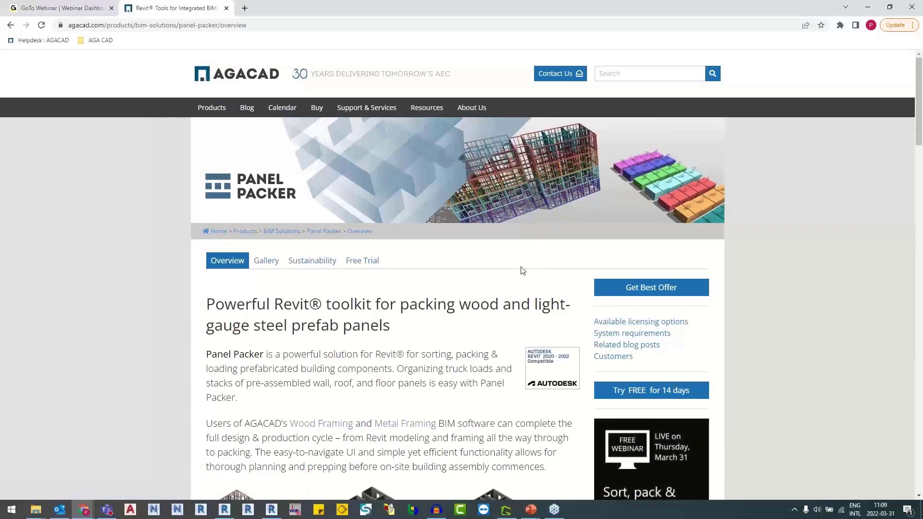
{"action": "scroll", "coordinate": [462, 310], "scroll_direction": "down", "scroll_amount": 2}
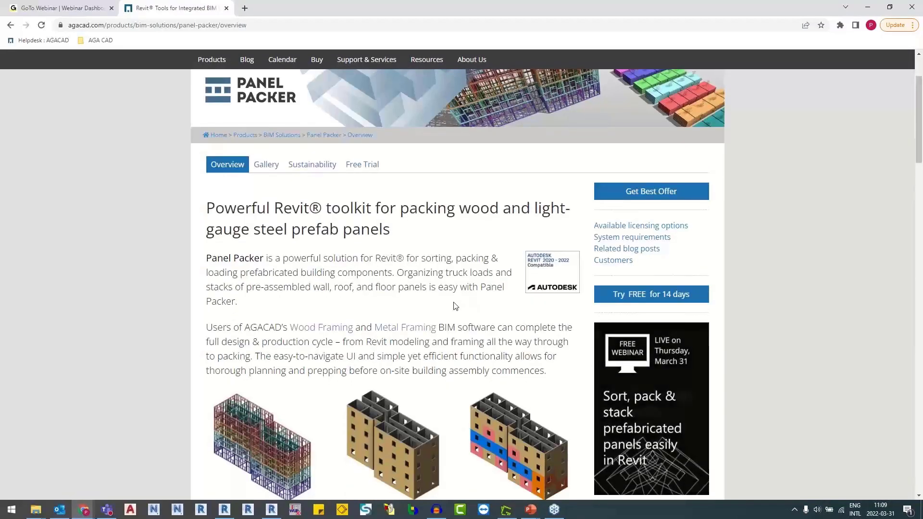
{"action": "scroll", "coordinate": [451, 304], "scroll_direction": "down", "scroll_amount": 6}
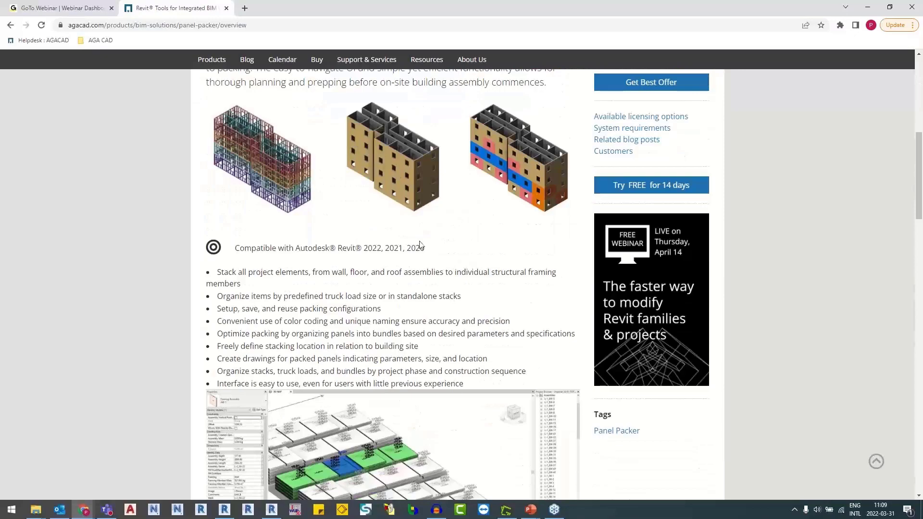
{"action": "scroll", "coordinate": [323, 282], "scroll_direction": "down", "scroll_amount": 8}
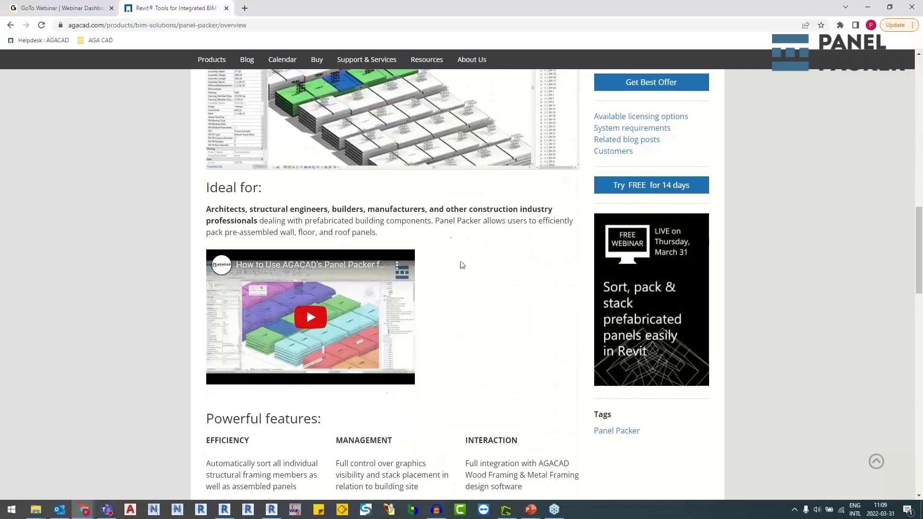
{"action": "scroll", "coordinate": [460, 262], "scroll_direction": "down", "scroll_amount": 5}
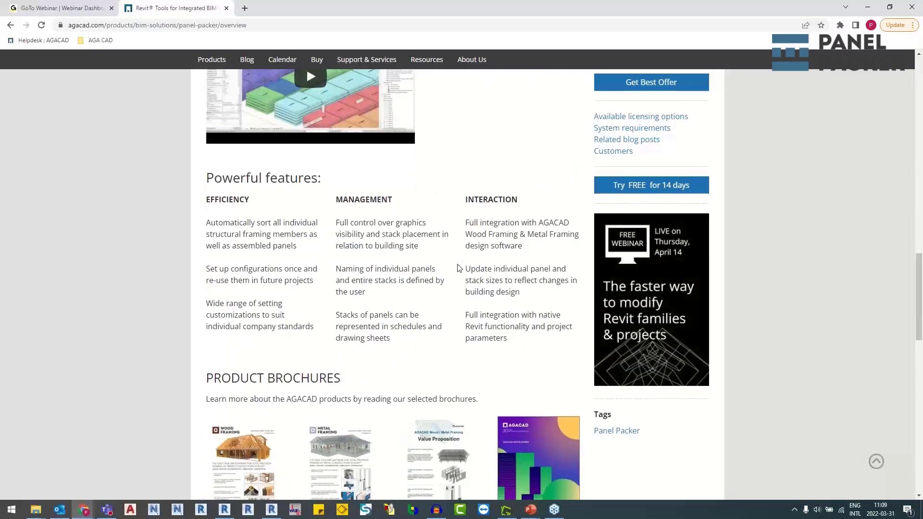
{"action": "scroll", "coordinate": [459, 262], "scroll_direction": "down", "scroll_amount": 3}
{"action": "scroll", "coordinate": [451, 249], "scroll_direction": "up", "scroll_amount": 16}
{"action": "scroll", "coordinate": [450, 253], "scroll_direction": "up", "scroll_amount": 7}
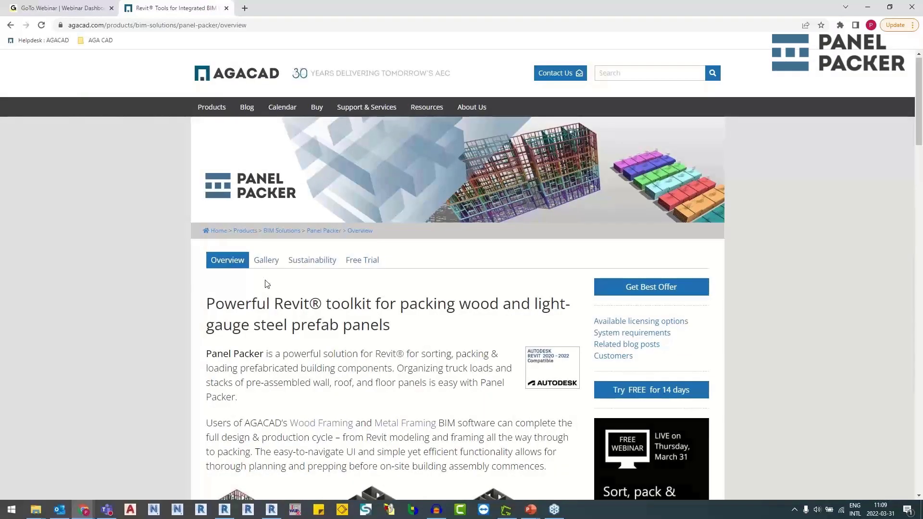
Step: Open the Panel Packer free trial page and review the TOOLS4BIM Dock downloads for Revit 2020 to 2022
{"action": "left_click", "coordinate": [363, 261]}
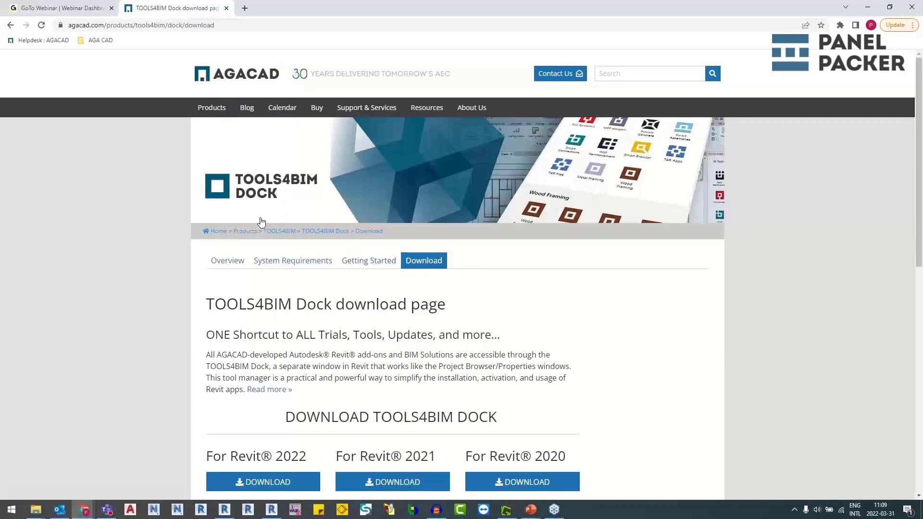
{"action": "scroll", "coordinate": [277, 241], "scroll_direction": "down", "scroll_amount": 2}
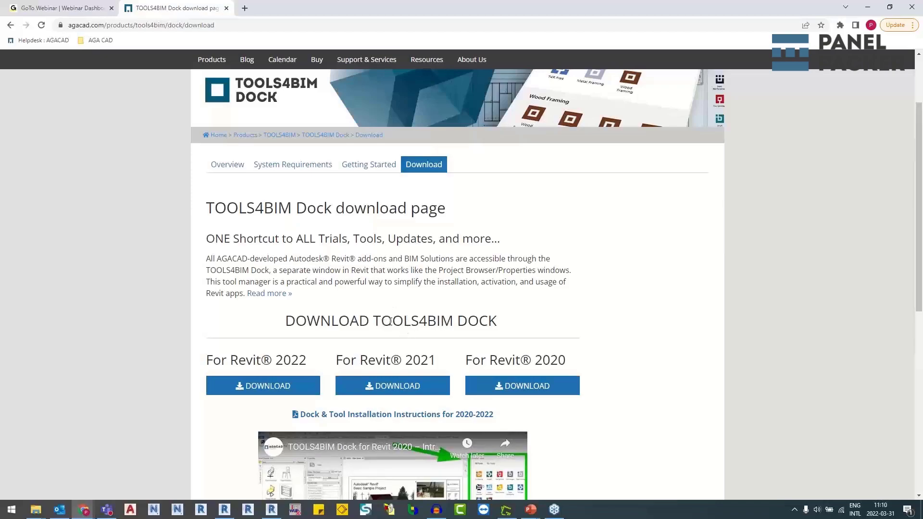
{"action": "scroll", "coordinate": [475, 302], "scroll_direction": "down", "scroll_amount": 2}
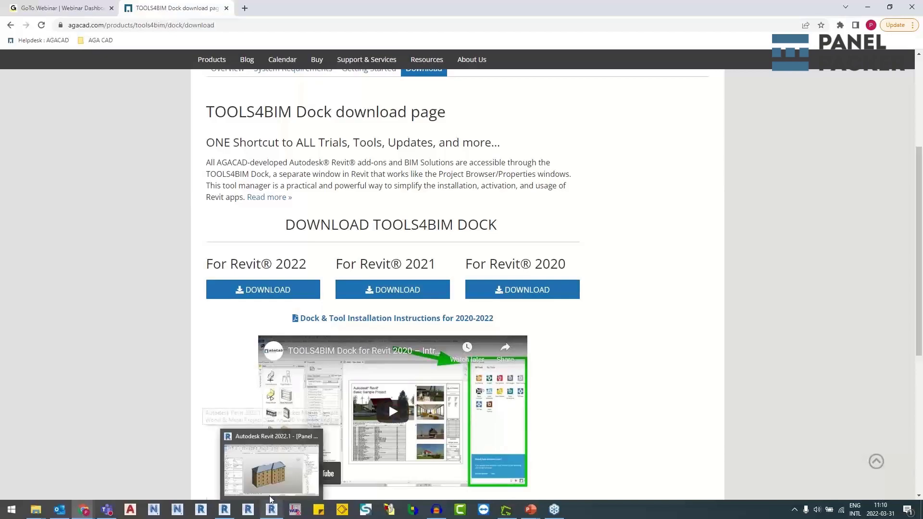
Step: Switch to the Panel Packer sample project in Revit and show the TOOLS 4 BIM Dock
{"action": "left_click", "coordinate": [269, 499]}
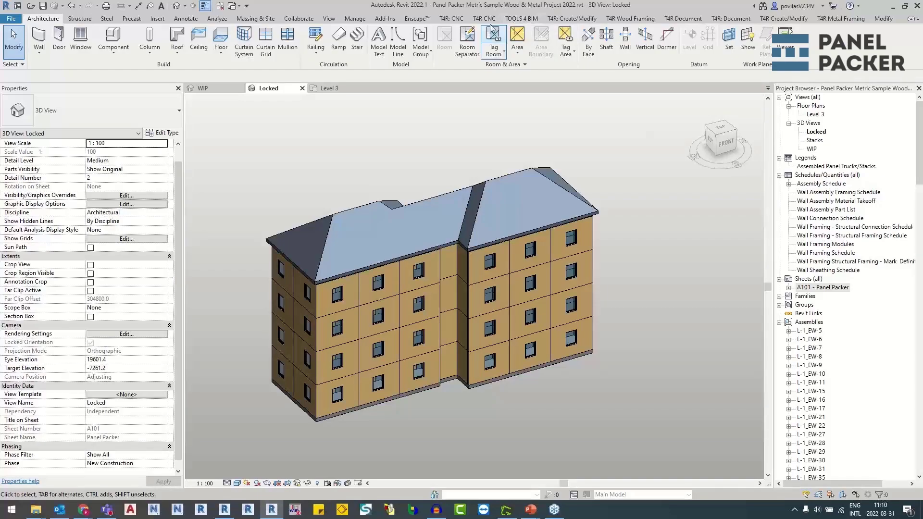
{"action": "left_click", "coordinate": [517, 20]}
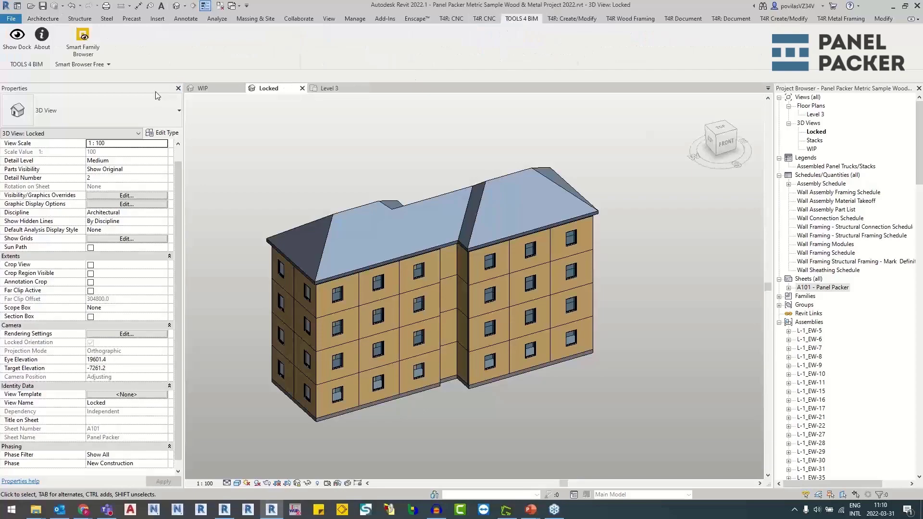
{"action": "left_click", "coordinate": [14, 49]}
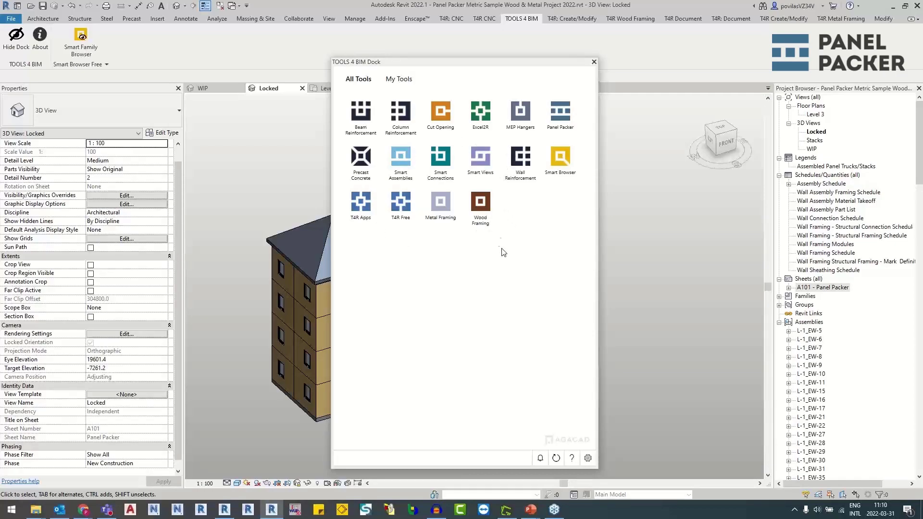
Step: Open the Wood Framing Suite in the dock and look through its list of tools
{"action": "left_click", "coordinate": [485, 203]}
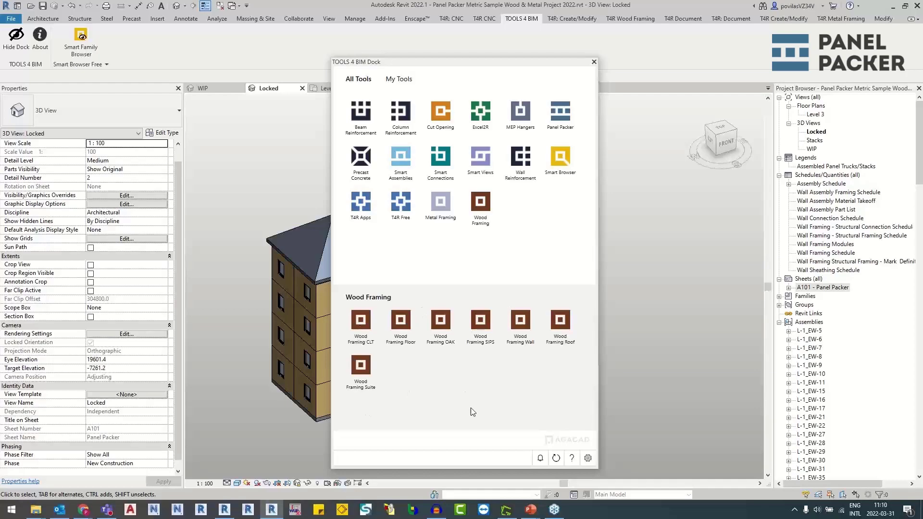
{"action": "left_click", "coordinate": [361, 366]}
{"action": "scroll", "coordinate": [468, 216], "scroll_direction": "down", "scroll_amount": 3}
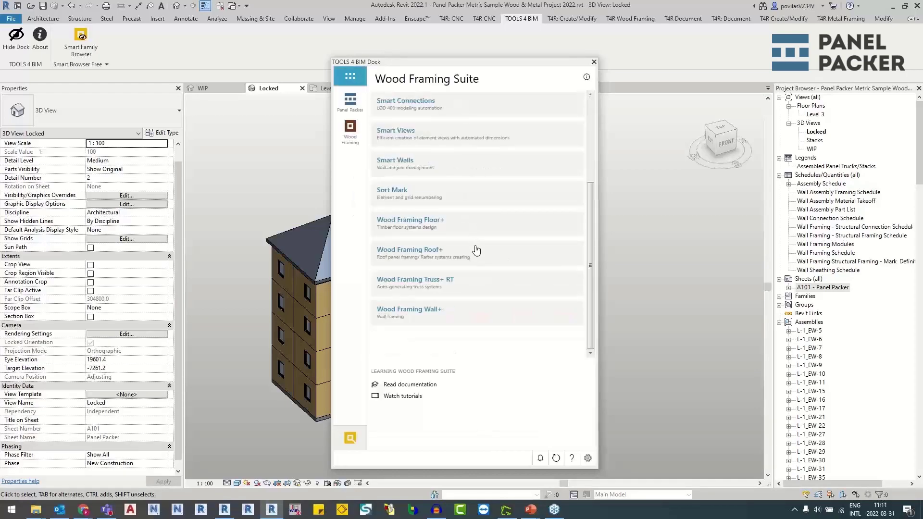
{"action": "scroll", "coordinate": [467, 231], "scroll_direction": "up", "scroll_amount": 3}
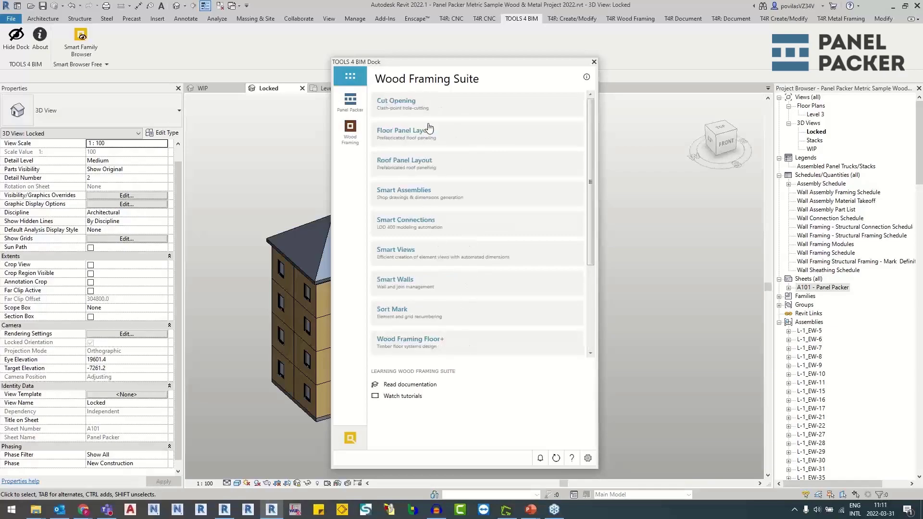
Step: Return to the dock's tool overview, check the Panel Packer entry, and close the dock
{"action": "left_click", "coordinate": [347, 76]}
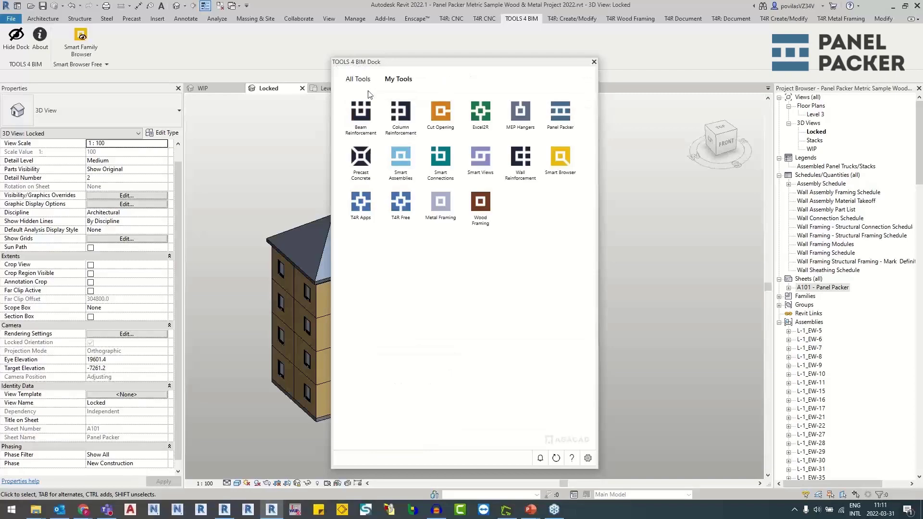
{"action": "left_click", "coordinate": [559, 113]}
{"action": "left_click", "coordinate": [432, 109]}
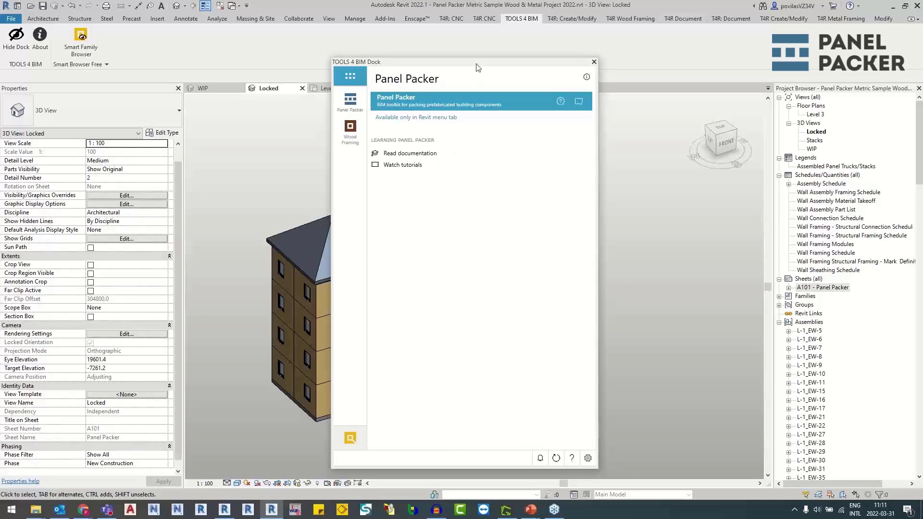
{"action": "left_click", "coordinate": [594, 63]}
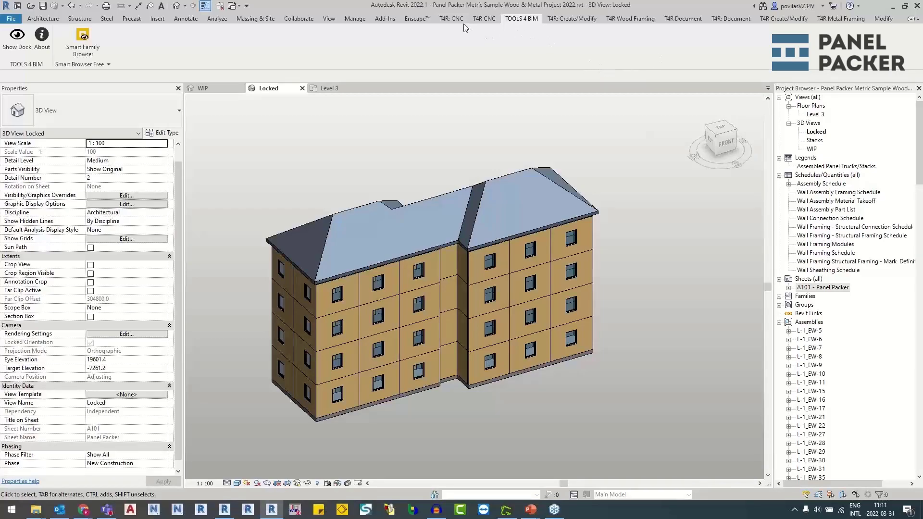
Step: Detach the Panel Packer tool group from the T4R: CNC tools so it floats over the 3D view, and return to the Architecture tools
{"action": "left_click", "coordinate": [449, 19]}
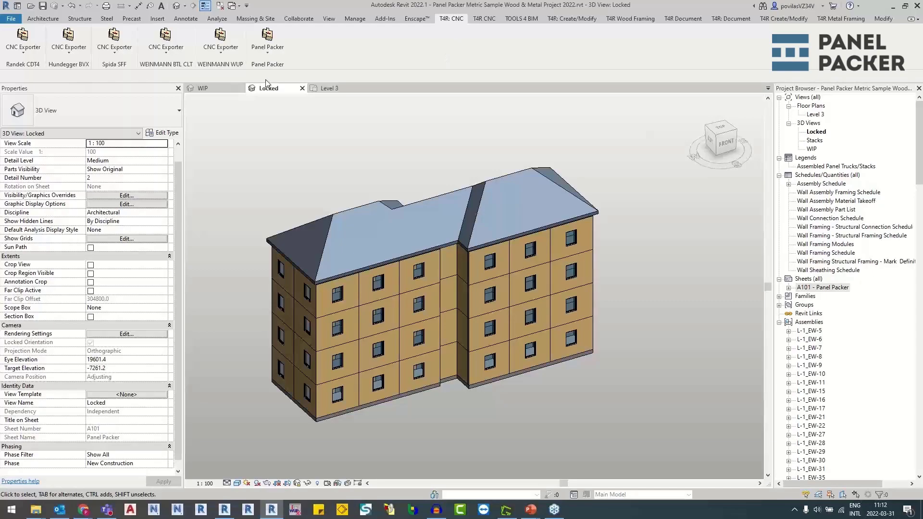
{"action": "left_click_drag", "start_coordinate": [267, 64], "coordinate": [237, 157]}
{"action": "left_click", "coordinate": [44, 19]}
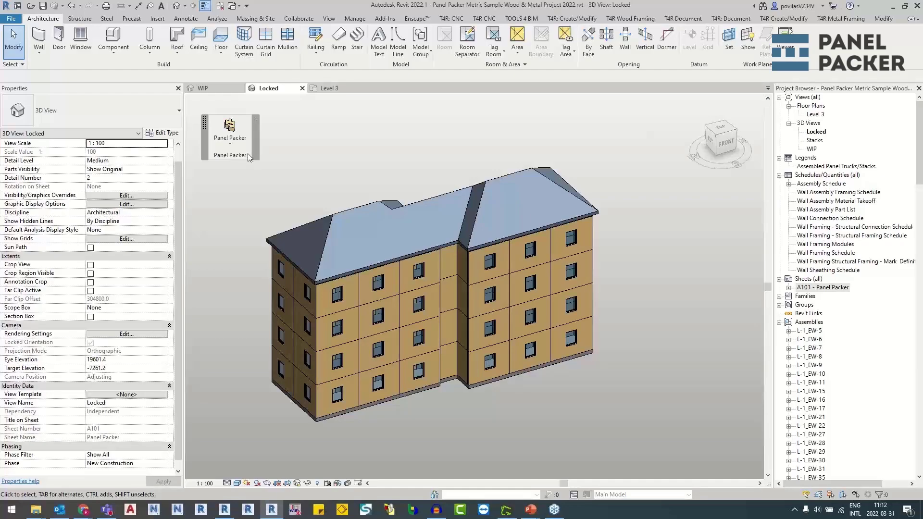
{"action": "left_click", "coordinate": [230, 135]}
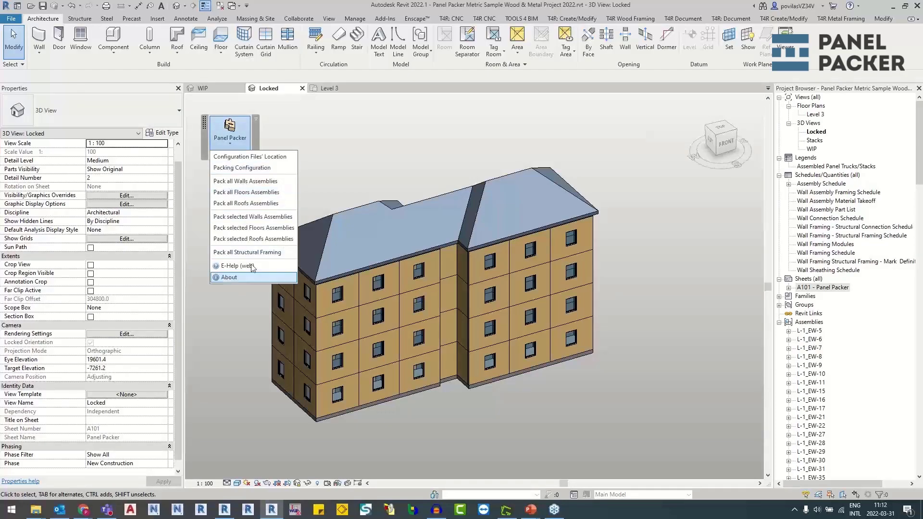
{"action": "left_click", "coordinate": [282, 129]}
{"action": "left_click", "coordinate": [233, 137]}
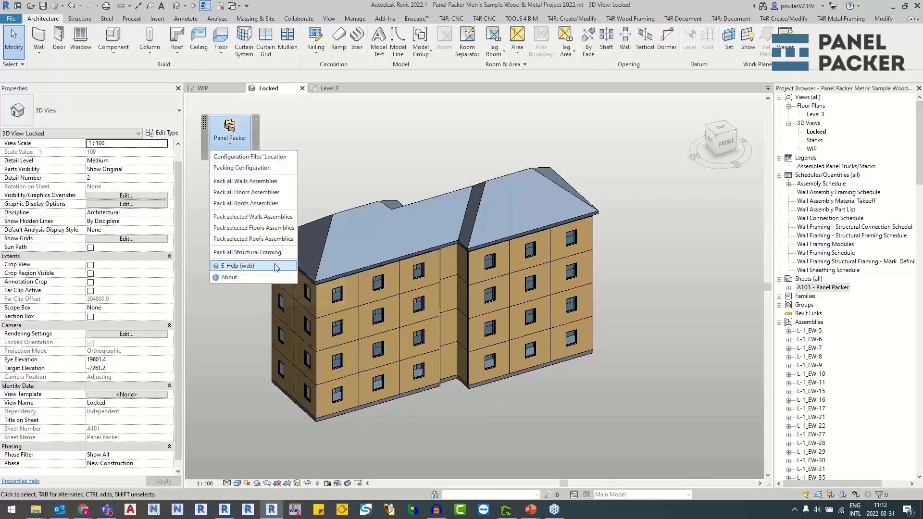
{"action": "left_click", "coordinate": [234, 127]}
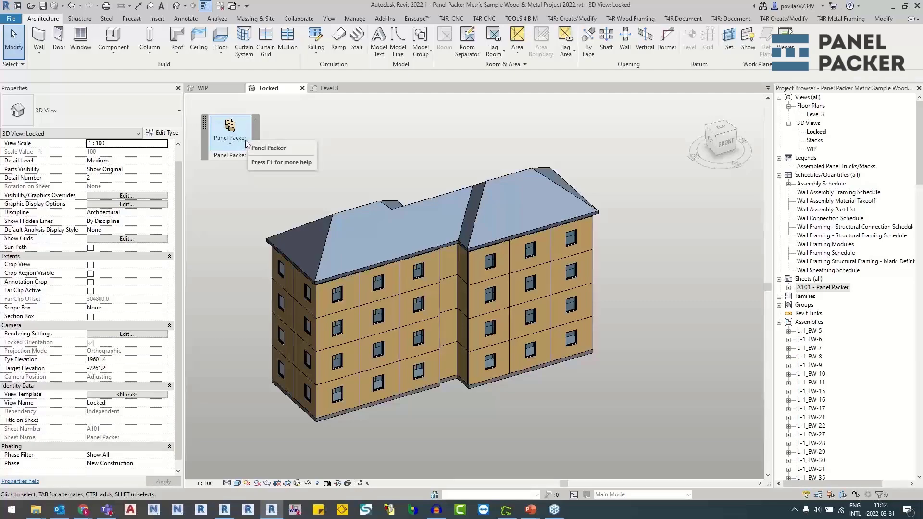
Step: Open Panel Packer's E-Help web page, review its documentation, sample projects and recorded webinars, and return to Revit
{"action": "left_click", "coordinate": [243, 144]}
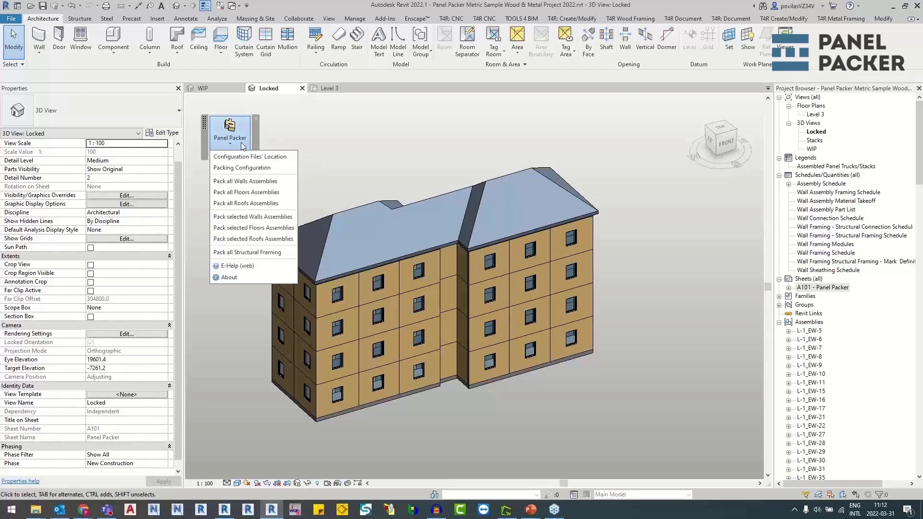
{"action": "left_click", "coordinate": [232, 266]}
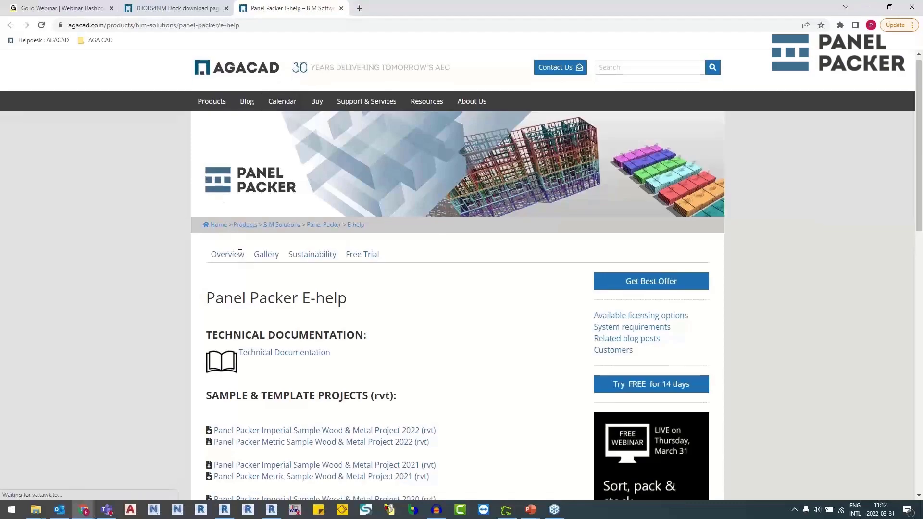
{"action": "scroll", "coordinate": [246, 241], "scroll_direction": "down", "scroll_amount": 3}
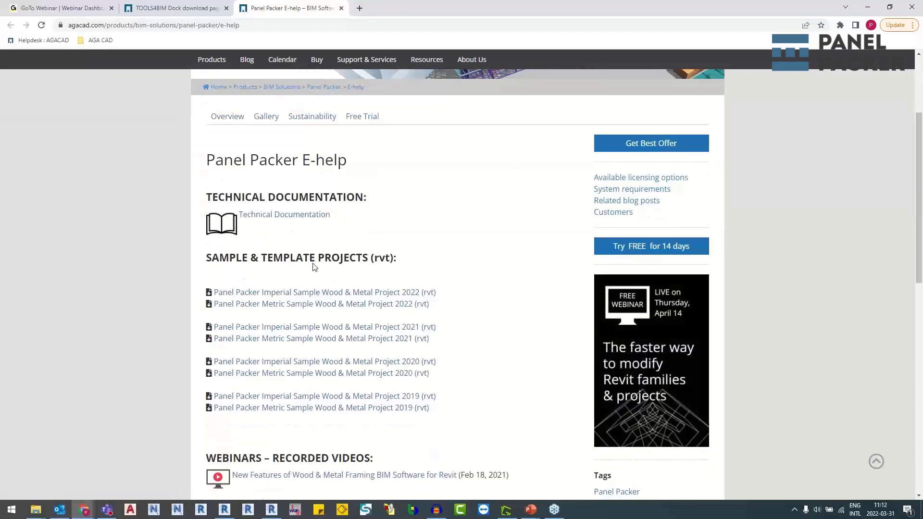
{"action": "scroll", "coordinate": [296, 274], "scroll_direction": "down", "scroll_amount": 2}
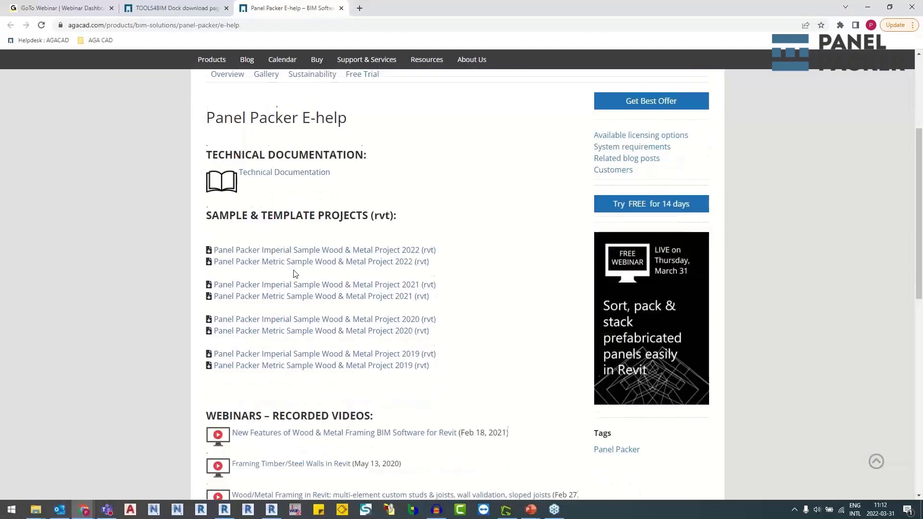
{"action": "scroll", "coordinate": [296, 274], "scroll_direction": "down", "scroll_amount": 4}
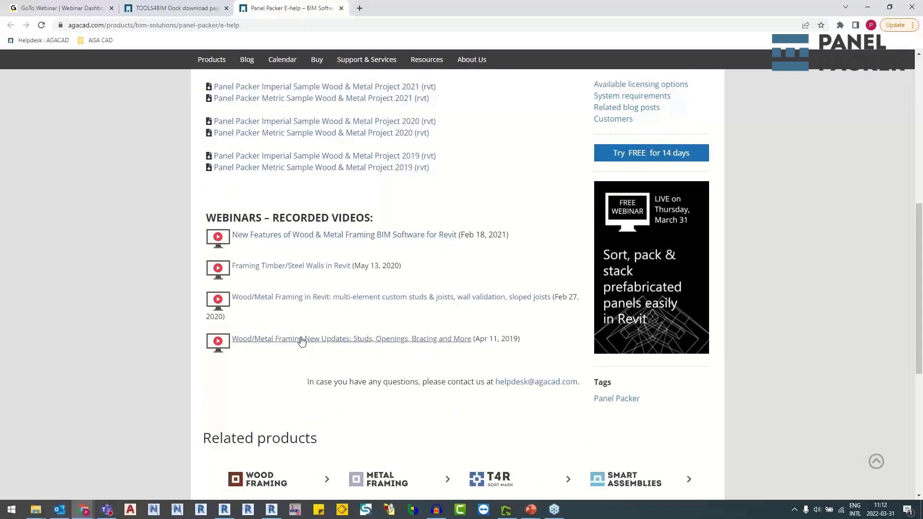
{"action": "scroll", "coordinate": [284, 332], "scroll_direction": "up", "scroll_amount": 1}
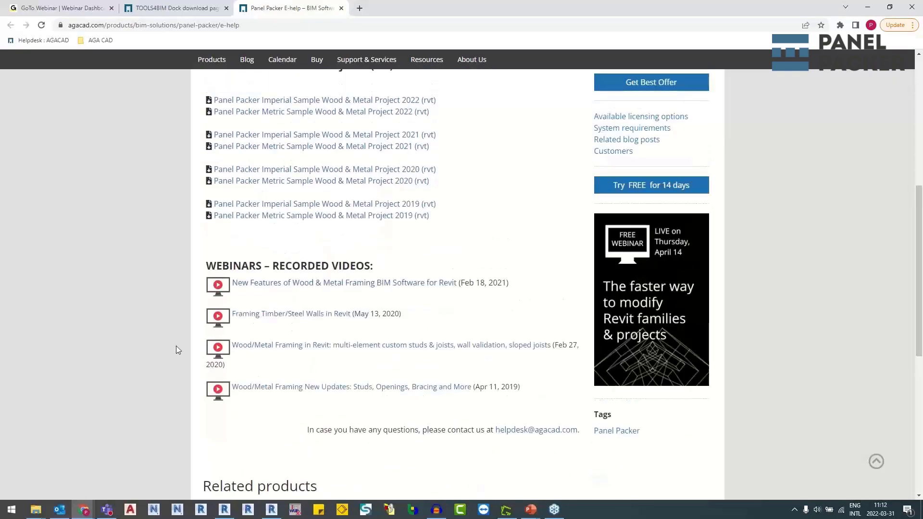
{"action": "scroll", "coordinate": [170, 319], "scroll_direction": "up", "scroll_amount": 4}
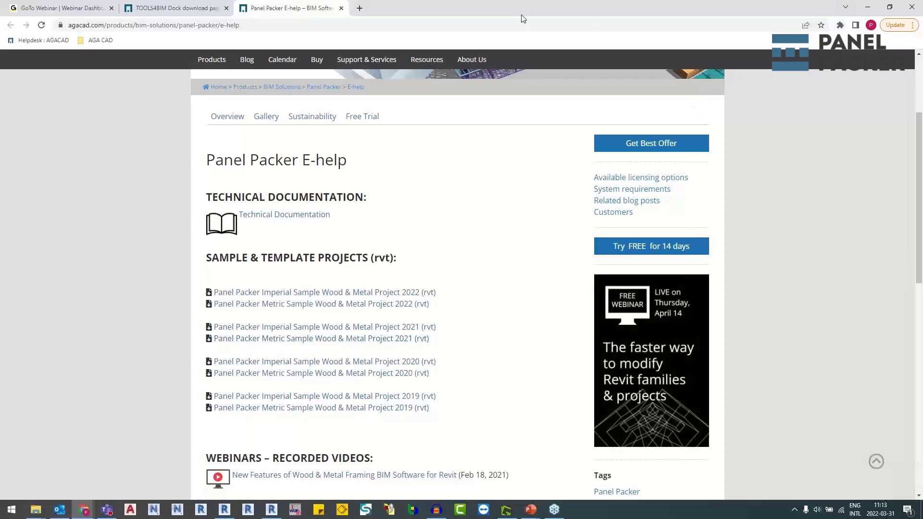
{"action": "left_click", "coordinate": [868, 6]}
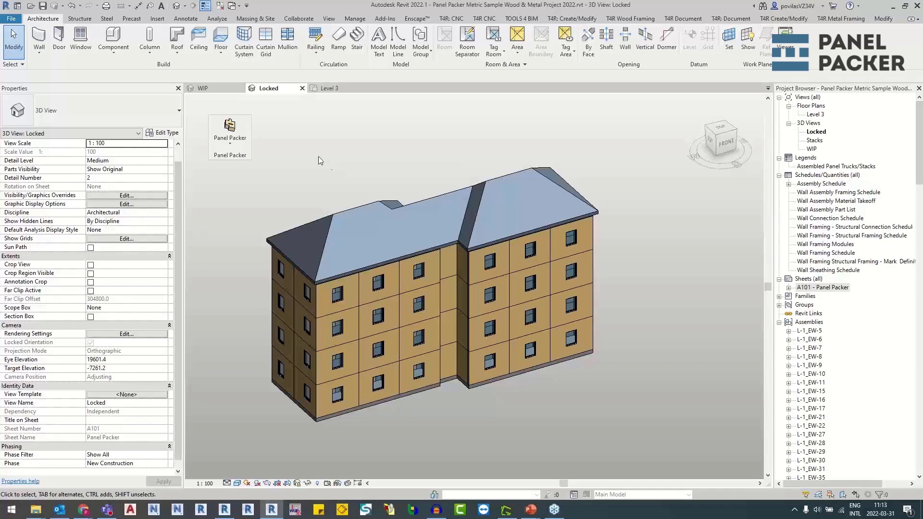
Step: View Panel Packer's configuration files' location settings and close them without saving
{"action": "left_click", "coordinate": [231, 143]}
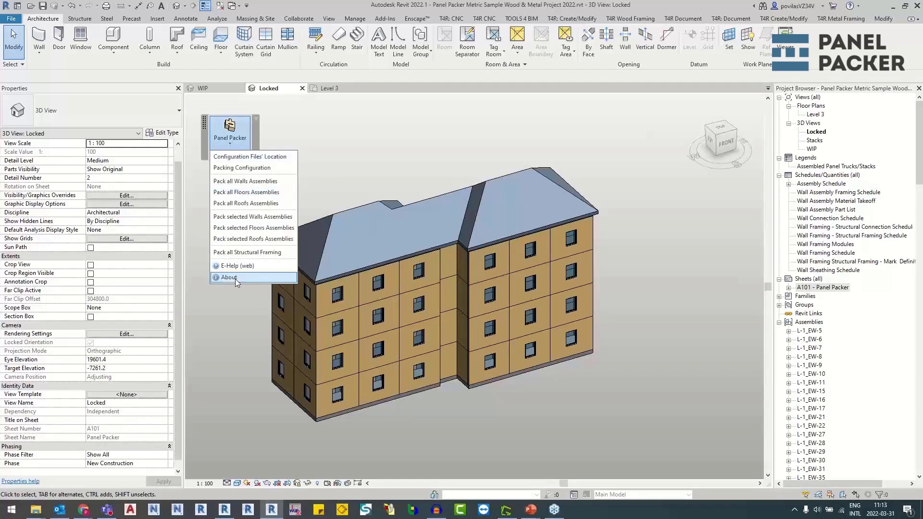
{"action": "left_click", "coordinate": [259, 158]}
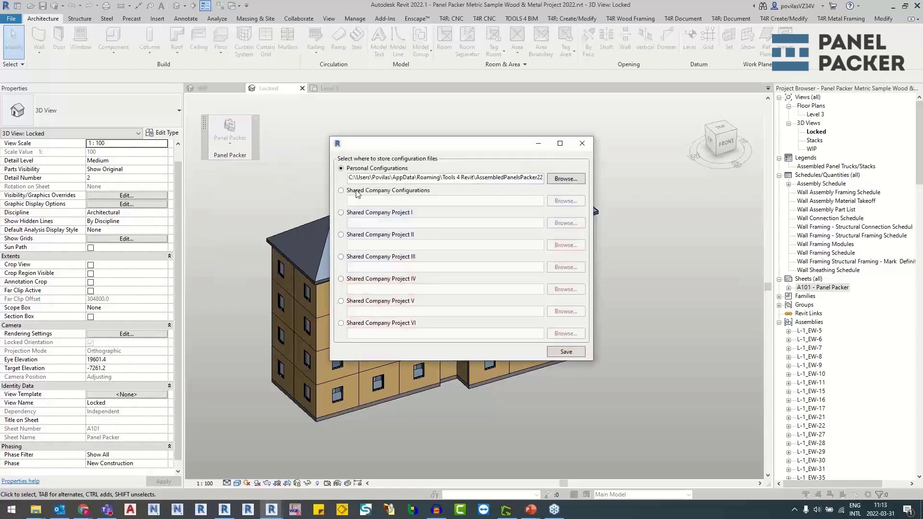
{"action": "left_click", "coordinate": [585, 143]}
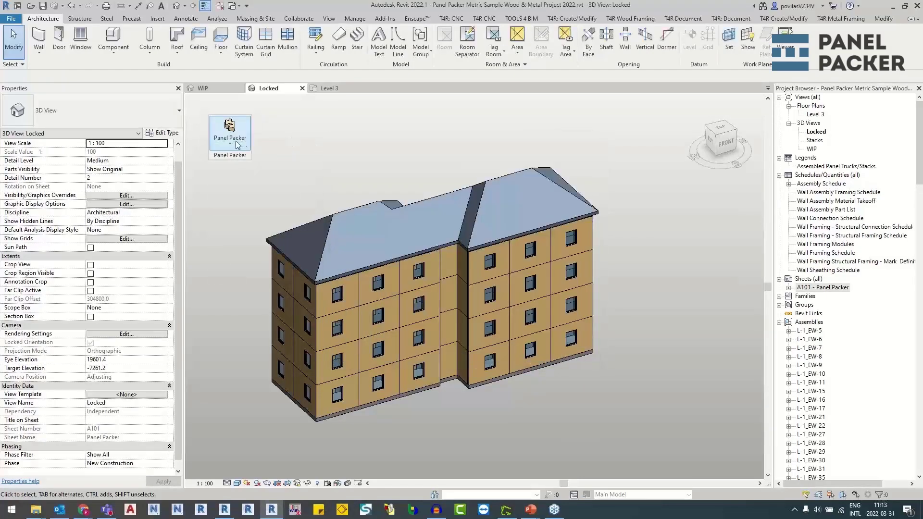
Step: Review Panel Packer's list of commands for packing walls, floors, roofs and structural framing
{"action": "left_click", "coordinate": [231, 140]}
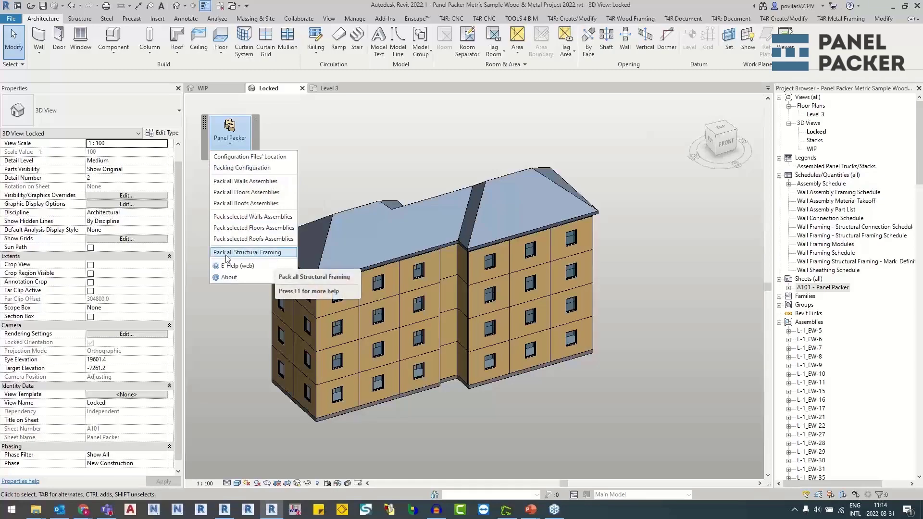
{"action": "left_click", "coordinate": [260, 253]}
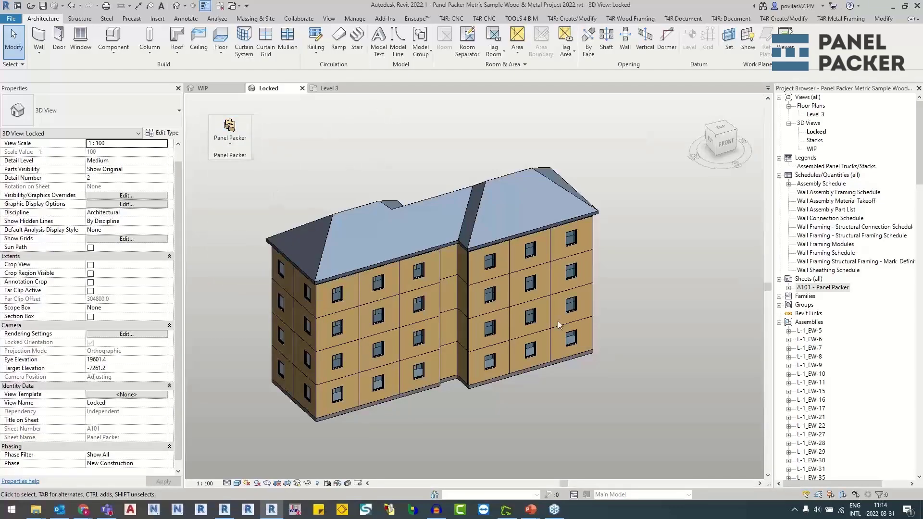
Step: Select a Level 1 and a Level 3 exterior wall in the Locked view and review their identity data, including Mark
{"action": "left_click", "coordinate": [347, 395]}
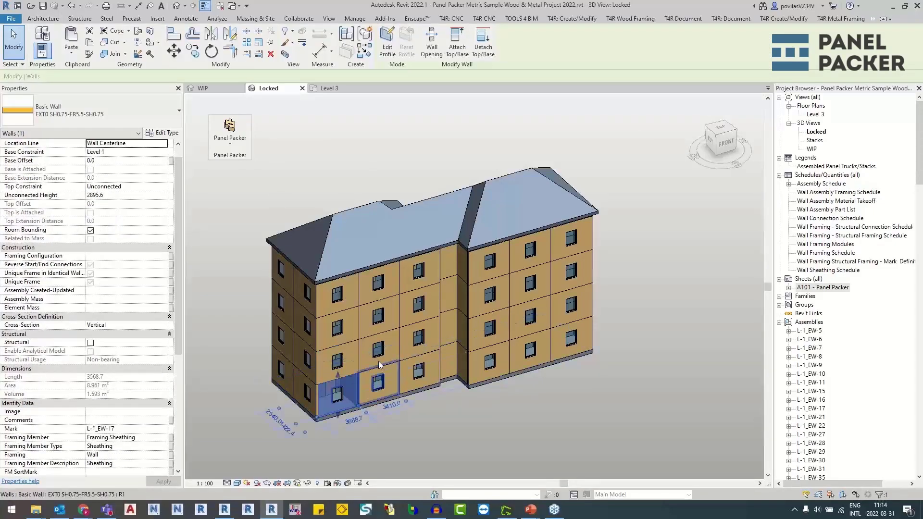
{"action": "left_click", "coordinate": [293, 327]}
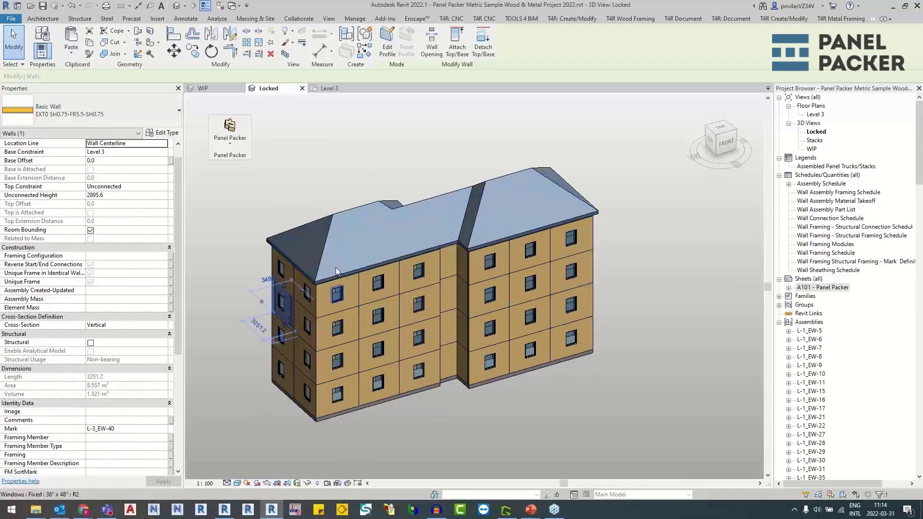
{"action": "scroll", "coordinate": [114, 314], "scroll_direction": "down", "scroll_amount": 6}
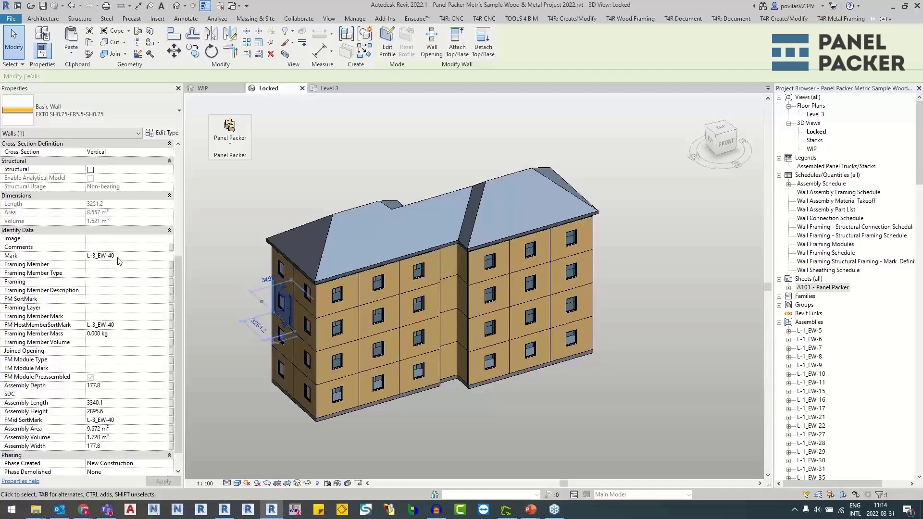
Step: Check the selected Level 3 wall's element ID, compare it with the wall's Mark parameter, and clear the selection
{"action": "left_click", "coordinate": [346, 19]}
{"action": "left_click", "coordinate": [780, 31]}
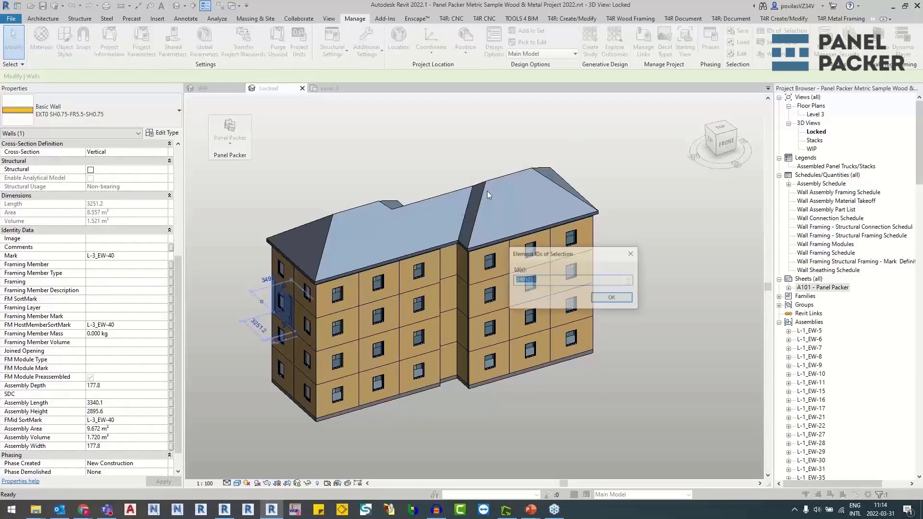
{"action": "left_click", "coordinate": [632, 253]}
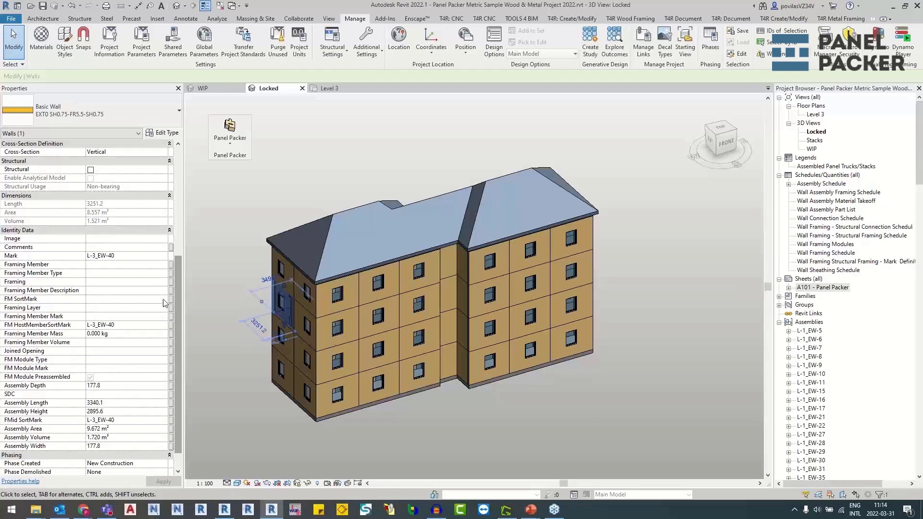
{"action": "left_click", "coordinate": [136, 255]}
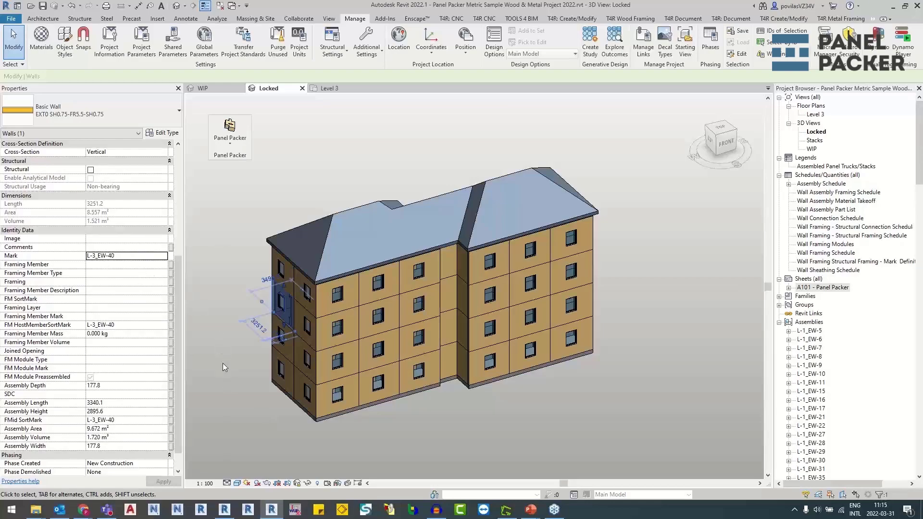
{"action": "left_click", "coordinate": [329, 193]}
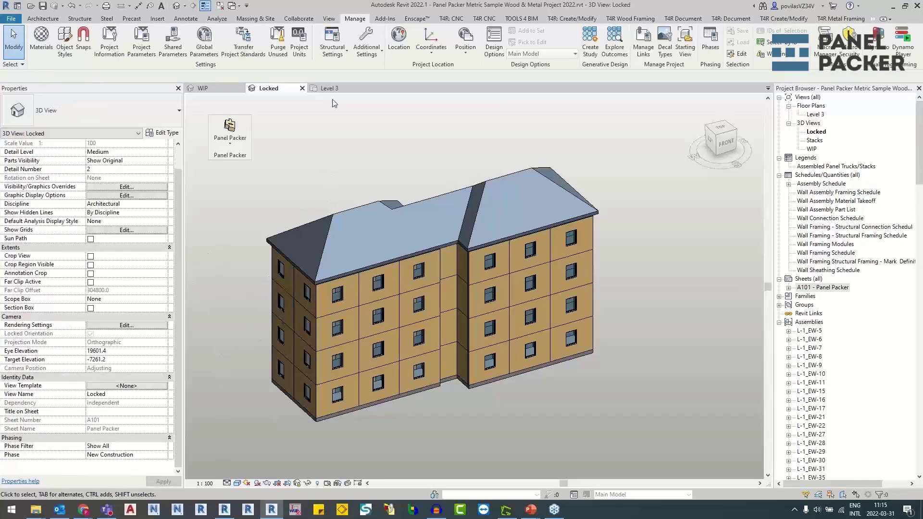
Step: Switch to the WIP 3D view and inspect the properties of wall framing assembly L-1_EW-16, including its Comments and Mark
{"action": "left_click", "coordinate": [209, 90]}
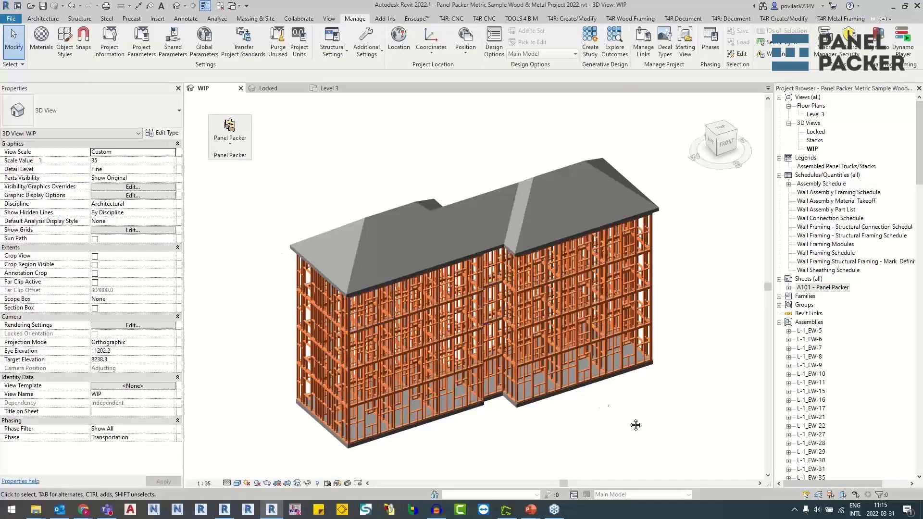
{"action": "middle_click_drag", "start_coordinate": [635, 424], "coordinate": [585, 399]}
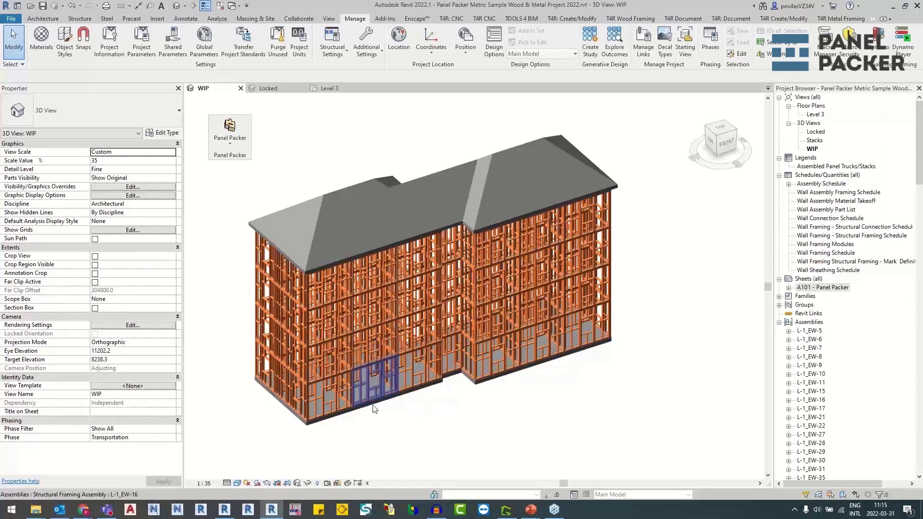
{"action": "left_click", "coordinate": [374, 408]}
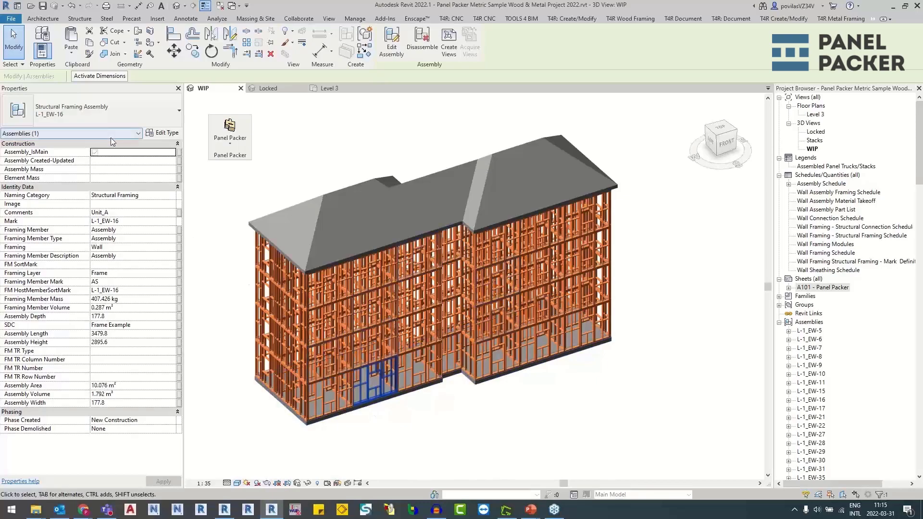
{"action": "left_click", "coordinate": [381, 412]}
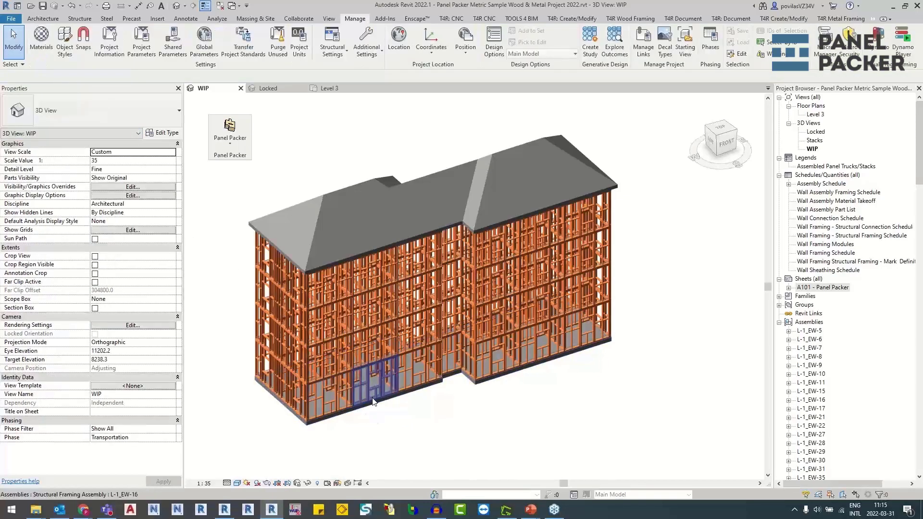
{"action": "left_click", "coordinate": [378, 403]}
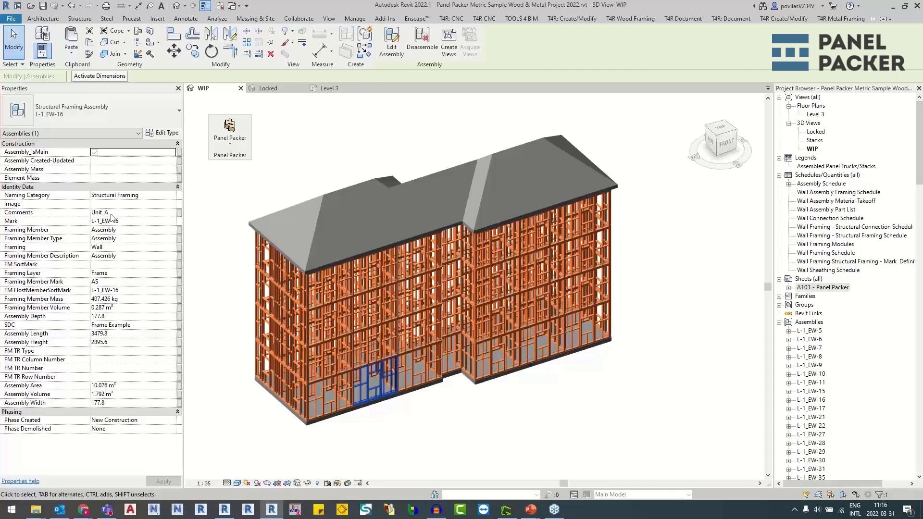
Step: Cancel the assembly edit mode, inspect the properties of wall framing assembly L-2_EW-28, and clear the selection
{"action": "double_click", "coordinate": [503, 307]}
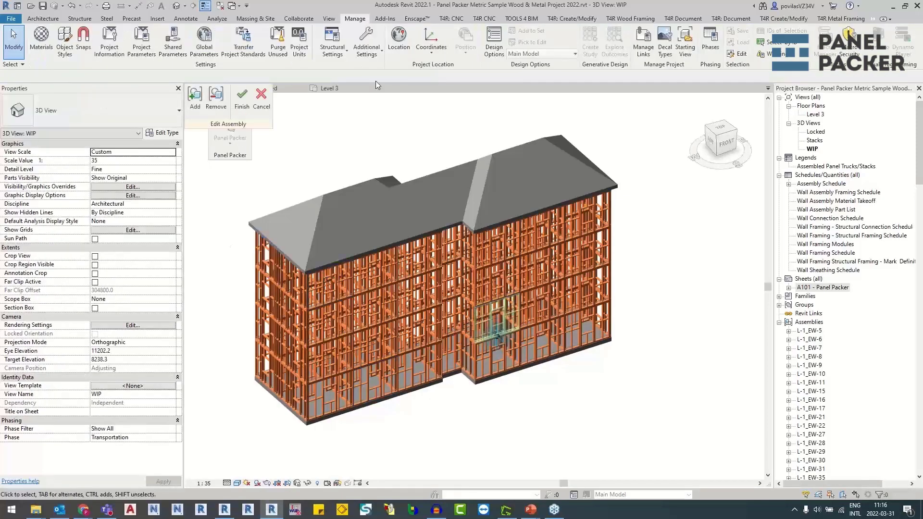
{"action": "left_click", "coordinate": [261, 99]}
{"action": "left_click", "coordinate": [530, 307]}
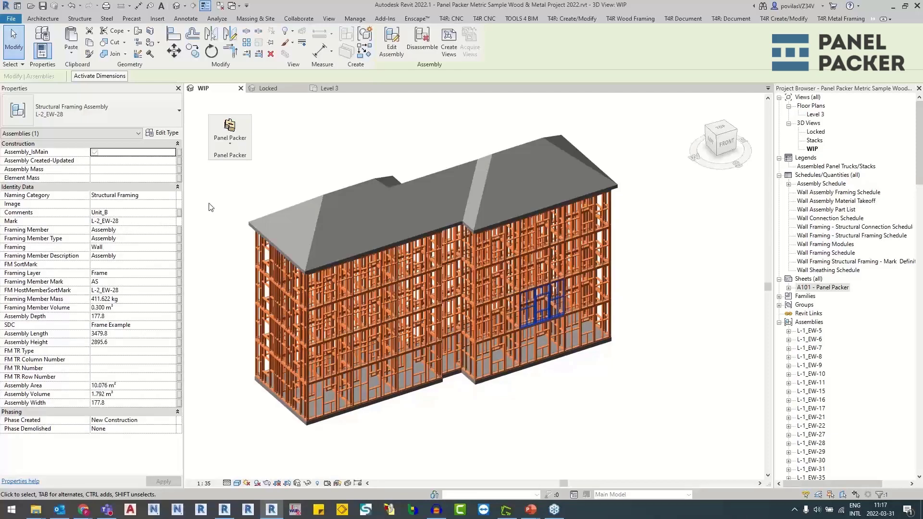
{"action": "key", "text": "Escape"}
Step: Start packing all wall assemblies with the Levels 1 to 4 (1 floor per stack) Vertical configuration
{"action": "scroll", "coordinate": [537, 318], "scroll_direction": "down", "scroll_amount": 1}
{"action": "scroll", "coordinate": [536, 317], "scroll_direction": "down", "scroll_amount": 2}
{"action": "middle_click_drag", "start_coordinate": [615, 357], "coordinate": [505, 318]}
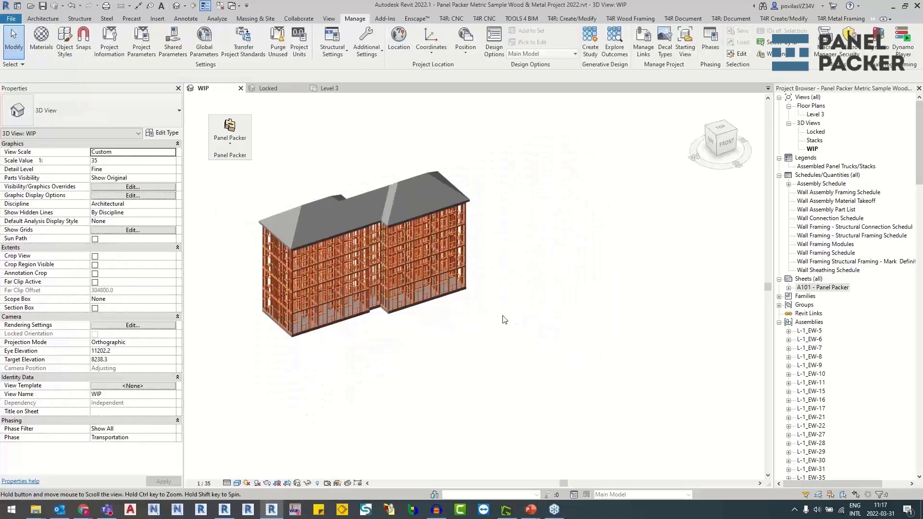
{"action": "left_click", "coordinate": [229, 136]}
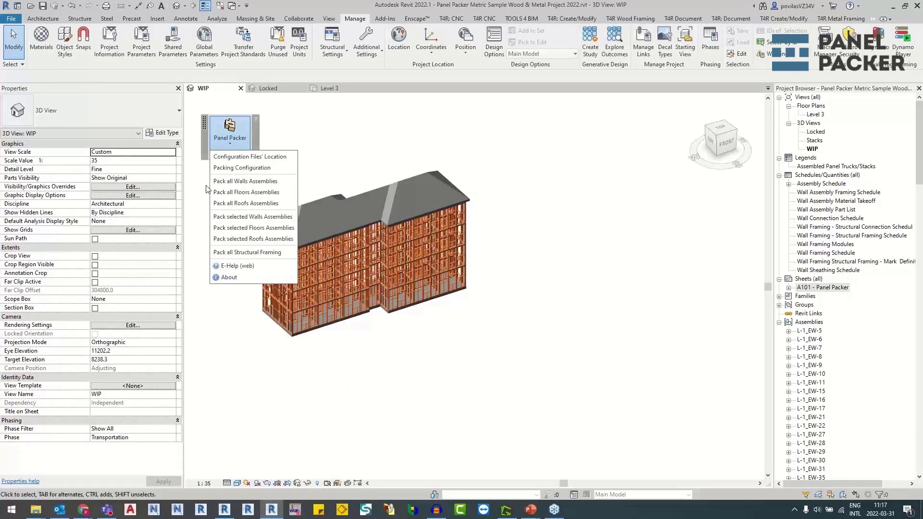
{"action": "left_click", "coordinate": [245, 181]}
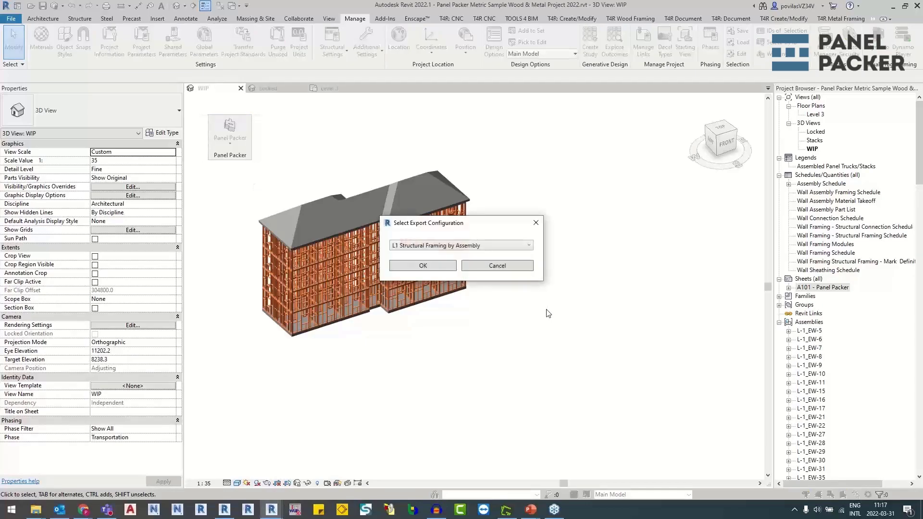
{"action": "left_click", "coordinate": [407, 245]}
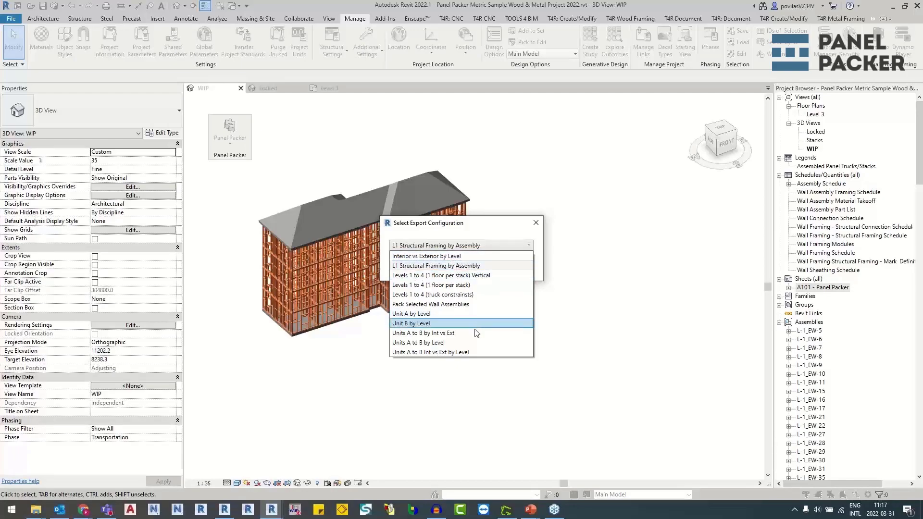
{"action": "left_click", "coordinate": [434, 246]}
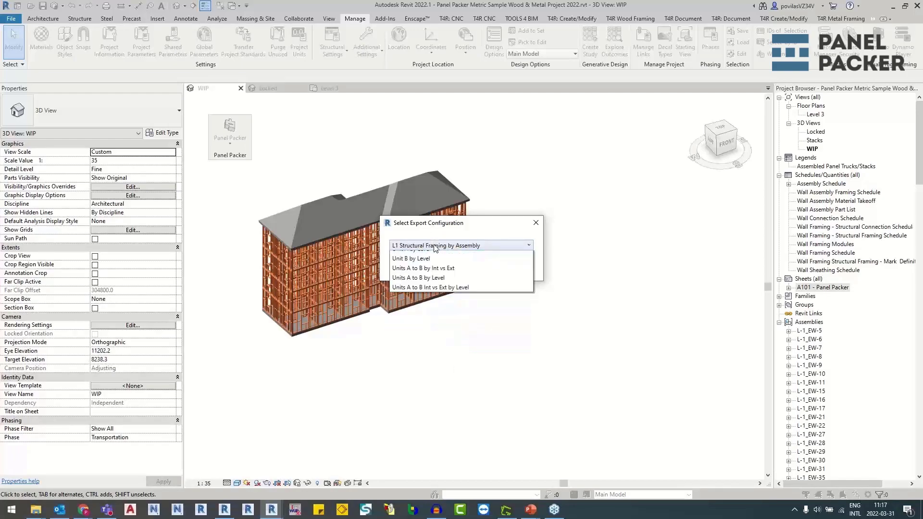
{"action": "left_click", "coordinate": [420, 226]}
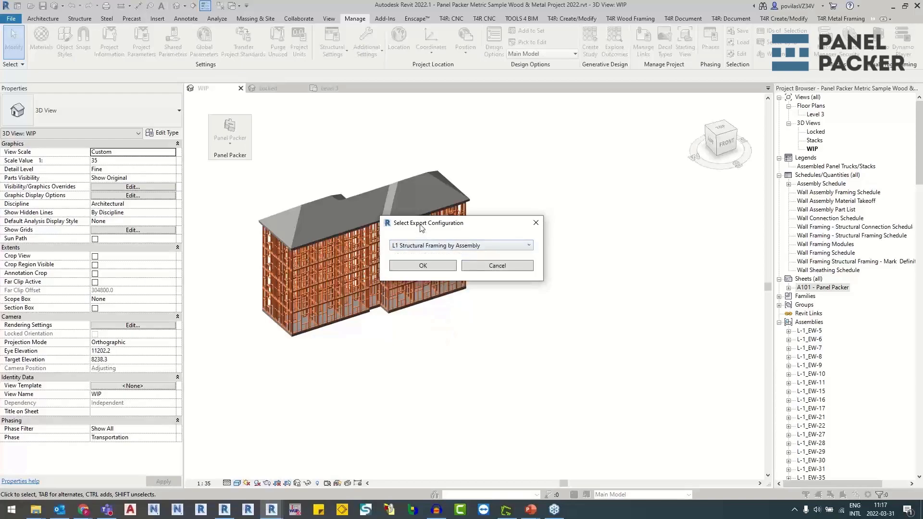
{"action": "left_click", "coordinate": [425, 246]}
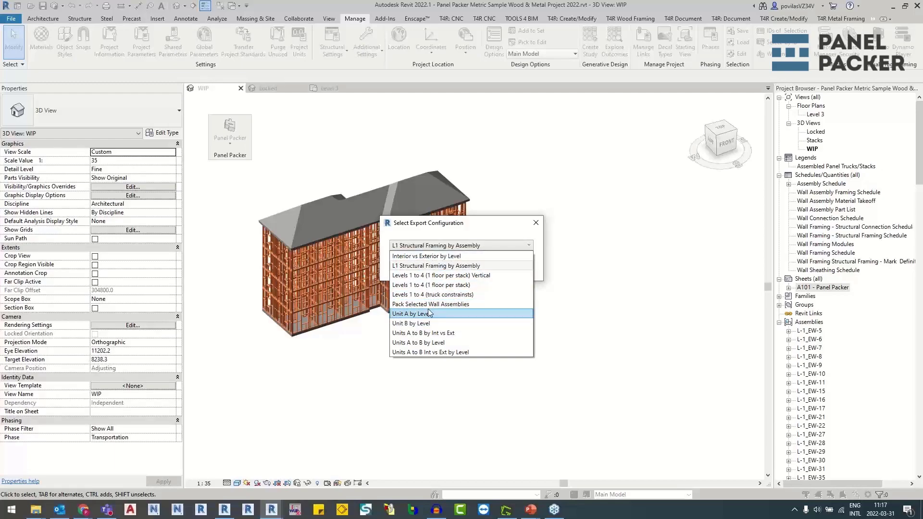
{"action": "left_click", "coordinate": [418, 275]}
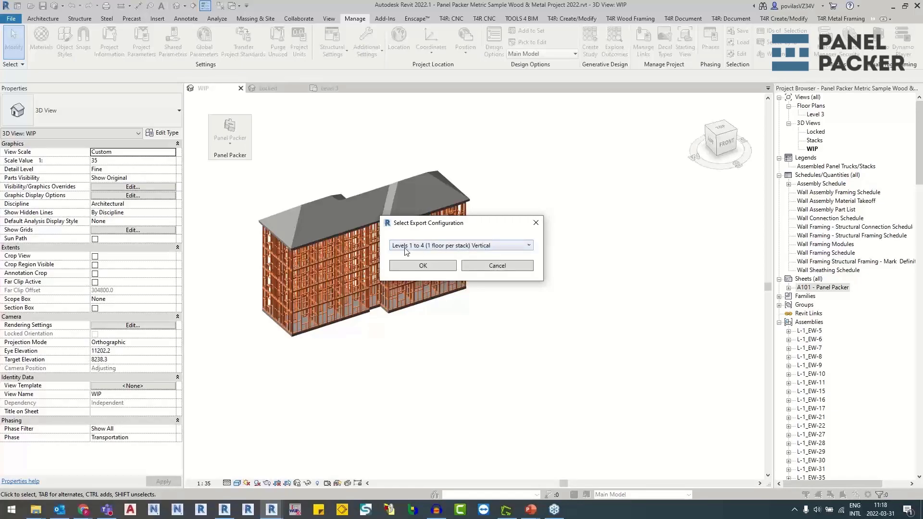
{"action": "left_click", "coordinate": [427, 267]}
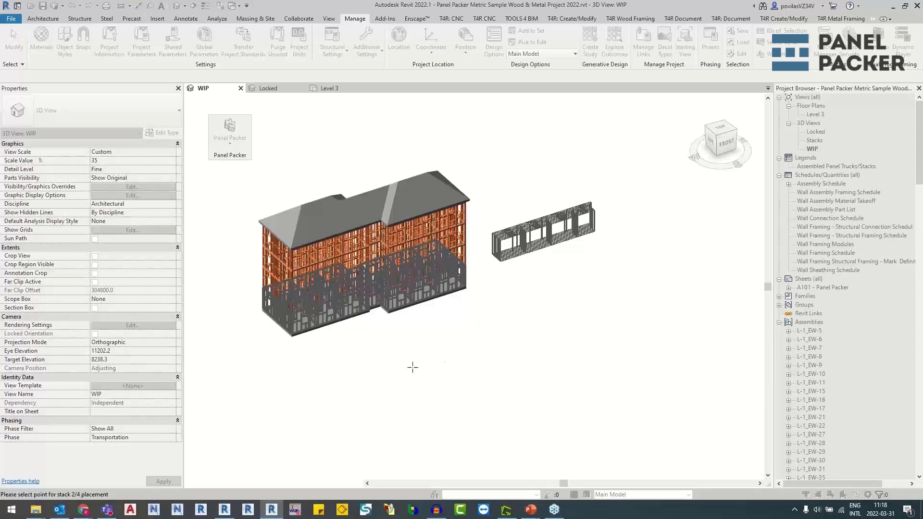
Step: Place stacks 2, 3 and 4 at separate points in the open space in front of the building
{"action": "left_click", "coordinate": [317, 394]}
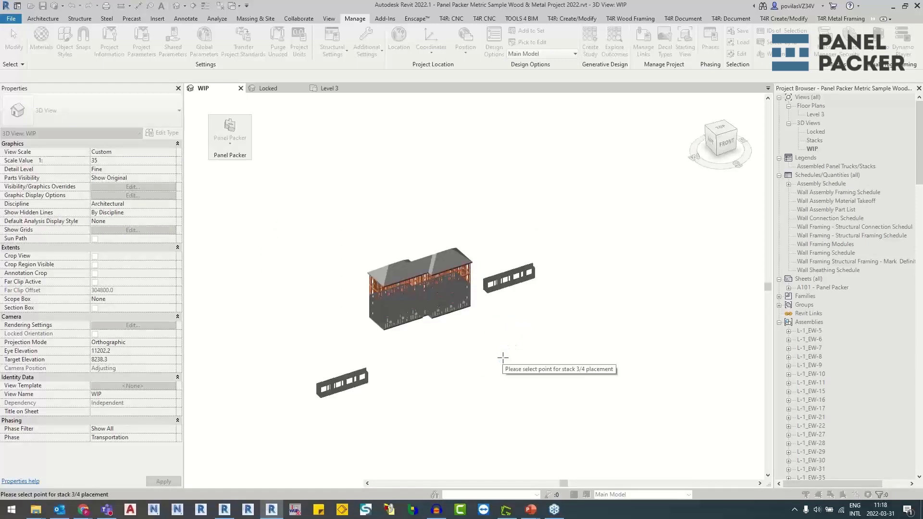
{"action": "left_click", "coordinate": [503, 357]}
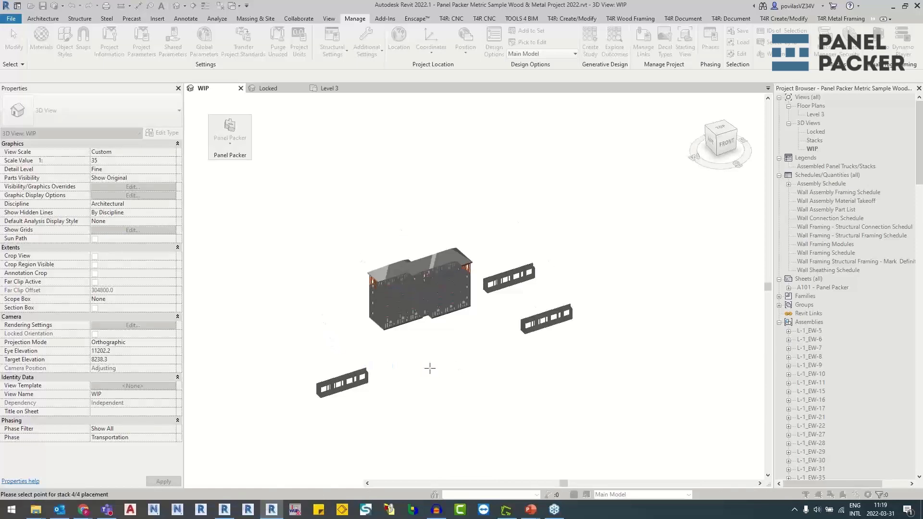
{"action": "left_click", "coordinate": [428, 368]}
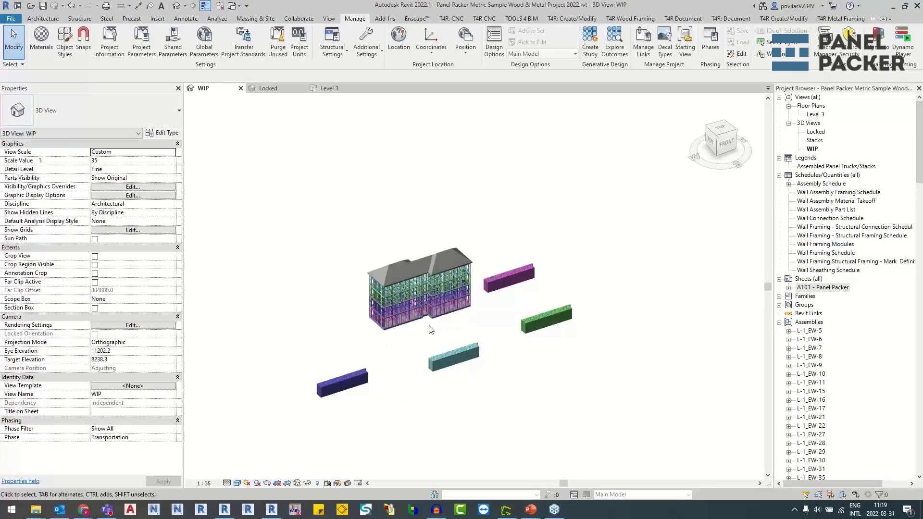
Step: View the WIP view's Panel Stack by TR Number colour filters in the visibility/graphic overrides and close them
{"action": "scroll", "coordinate": [430, 329], "scroll_direction": "up", "scroll_amount": 3}
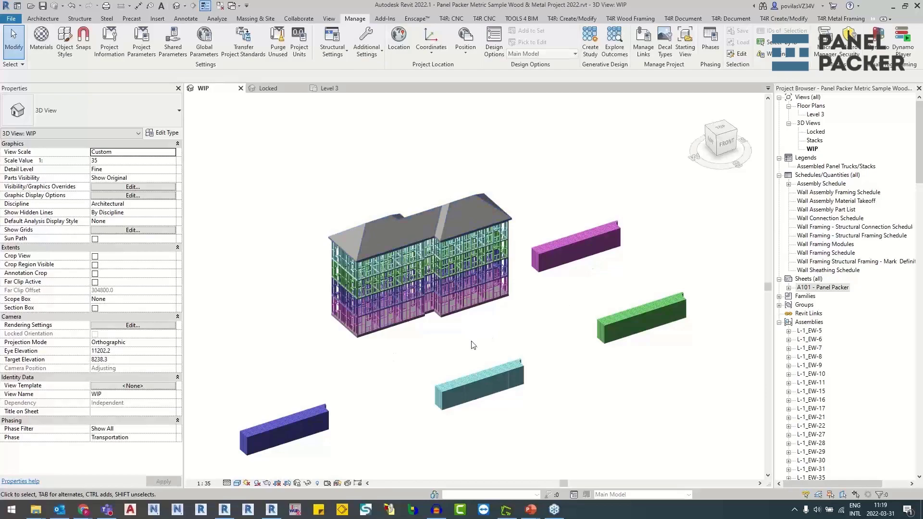
{"action": "key", "text": "v"}
{"action": "key", "text": "v"}
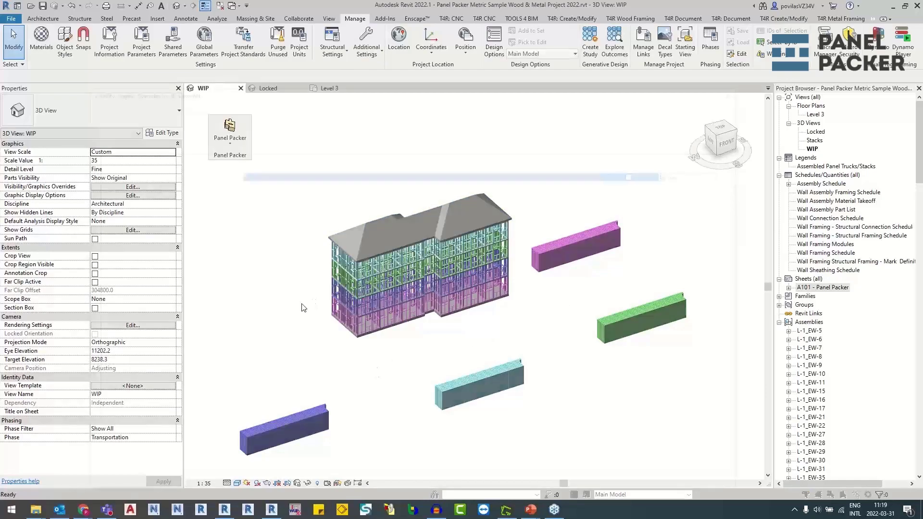
{"action": "left_click", "coordinate": [316, 104]}
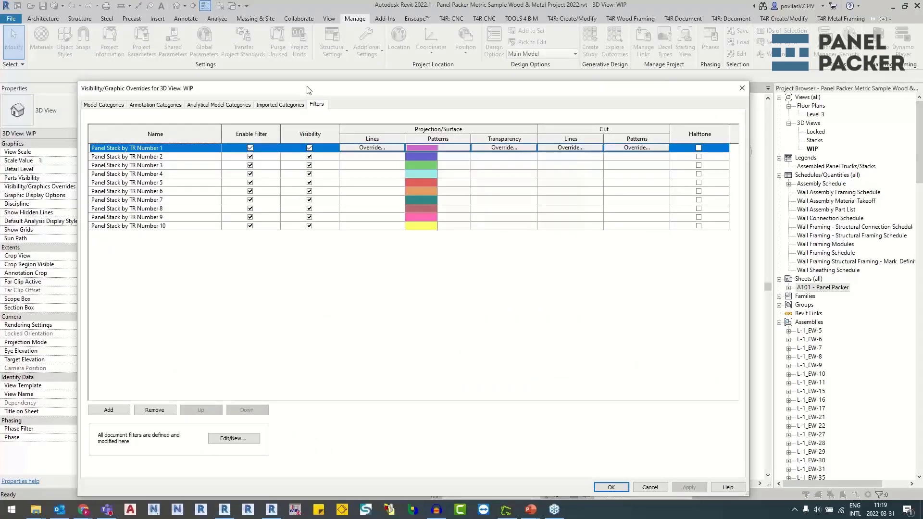
{"action": "left_click_drag", "start_coordinate": [307, 90], "coordinate": [308, 68]}
{"action": "left_click", "coordinate": [741, 67]}
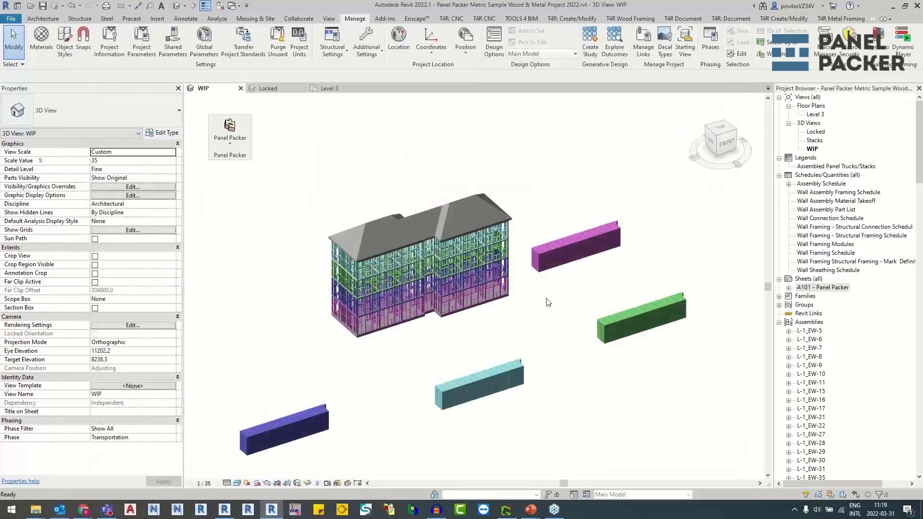
Step: Inspect the FM TR type, column, number and row parameters of packed assembly L-1_EW-17, and clear the selection
{"action": "left_click", "coordinate": [382, 346]}
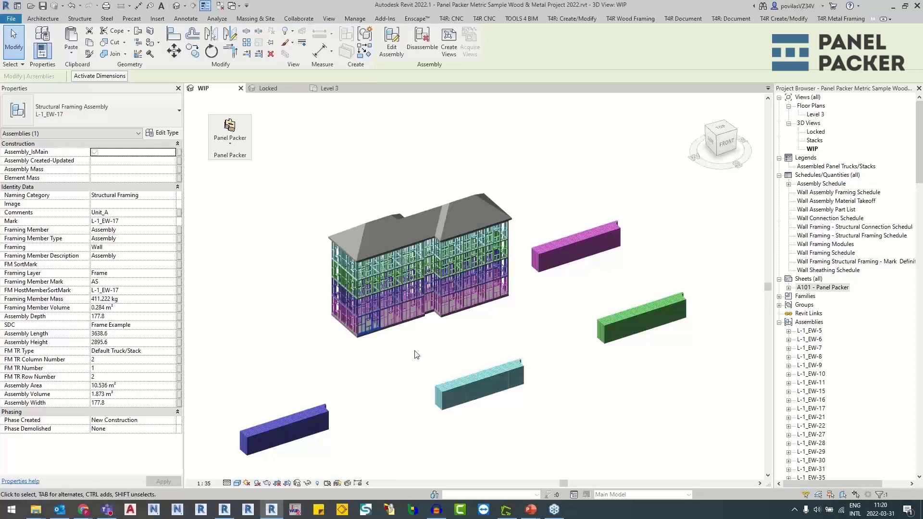
{"action": "left_click", "coordinate": [543, 288]}
Step: Review the FM TR Number rules of the Panel Stack by TR Number filters 1, 2 and 10, and close the WIP view's graphic overrides
{"action": "key", "text": "v"}
{"action": "key", "text": "g"}
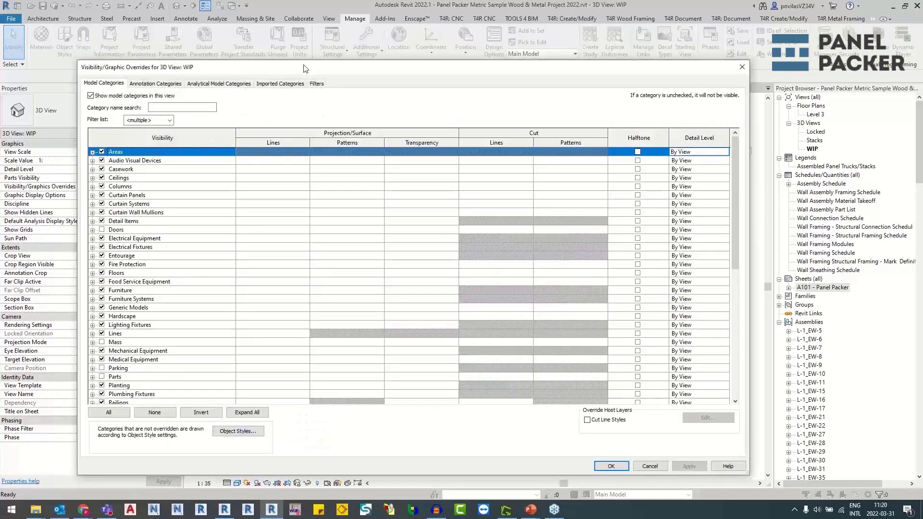
{"action": "left_click_drag", "start_coordinate": [304, 68], "coordinate": [303, 55]}
{"action": "left_click", "coordinate": [316, 71]}
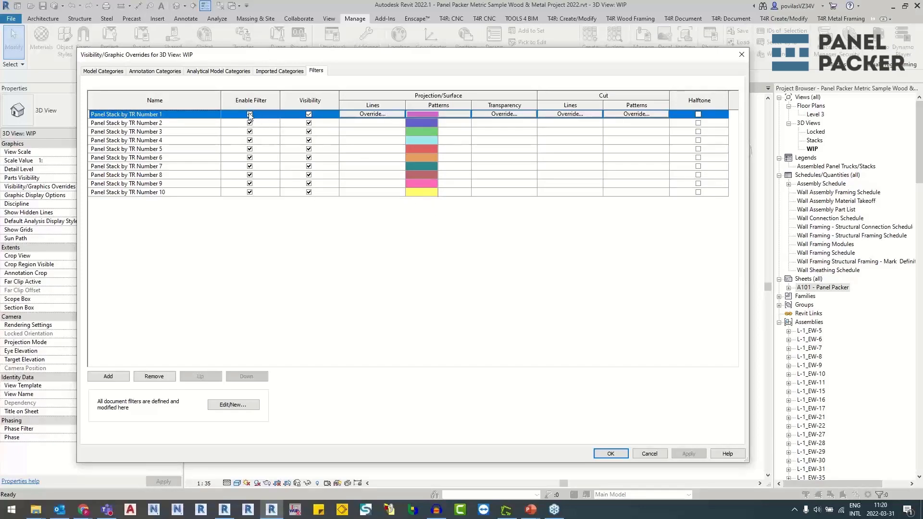
{"action": "left_click", "coordinate": [233, 405]}
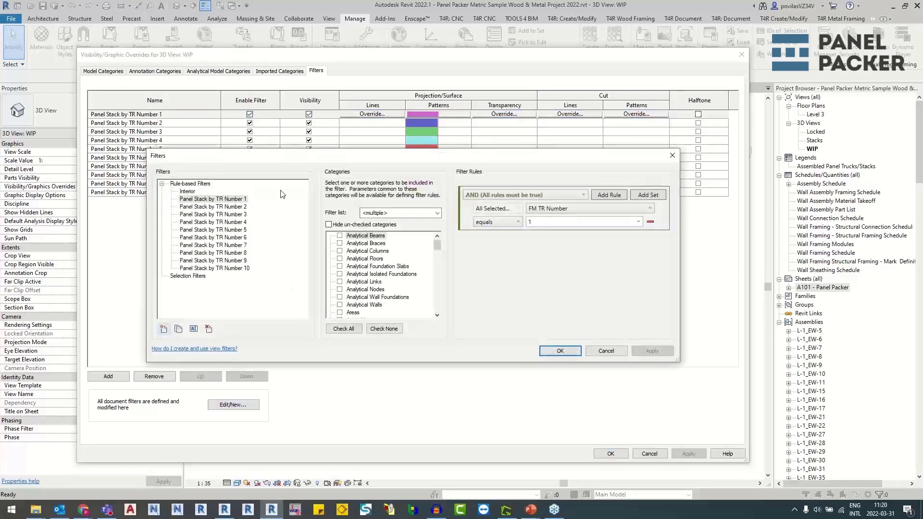
{"action": "left_click", "coordinate": [230, 262]}
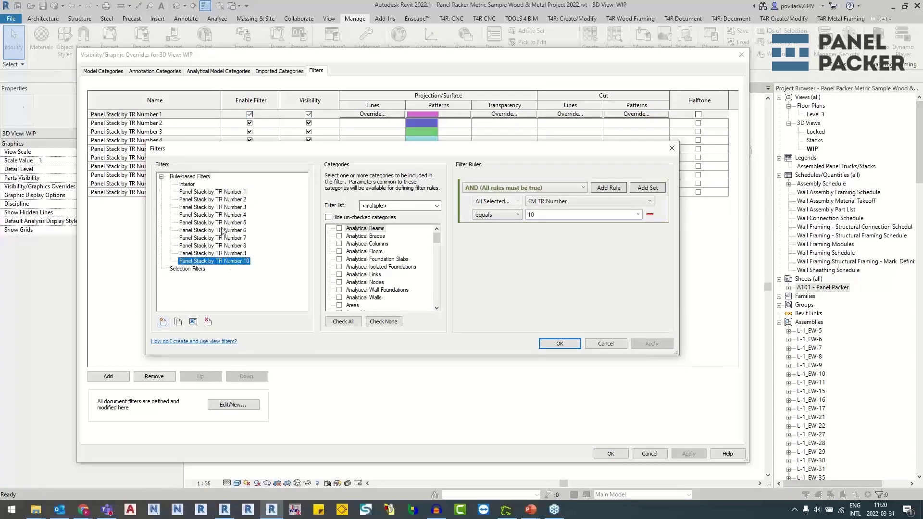
{"action": "left_click", "coordinate": [220, 193]}
{"action": "left_click", "coordinate": [220, 199]}
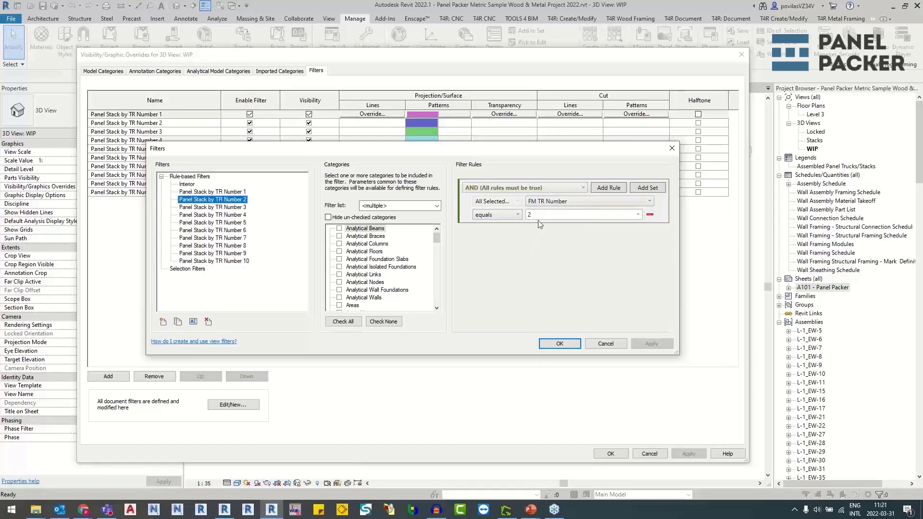
{"action": "left_click", "coordinate": [243, 261]}
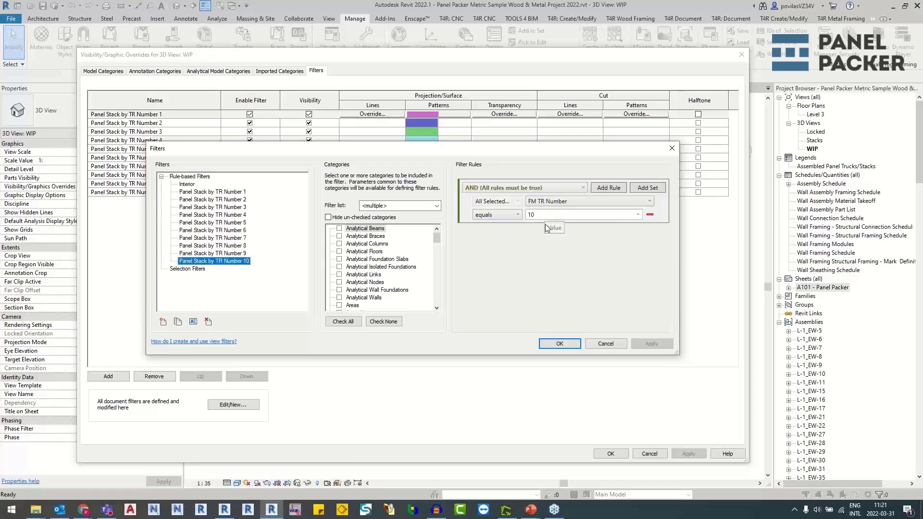
{"action": "left_click", "coordinate": [606, 343]}
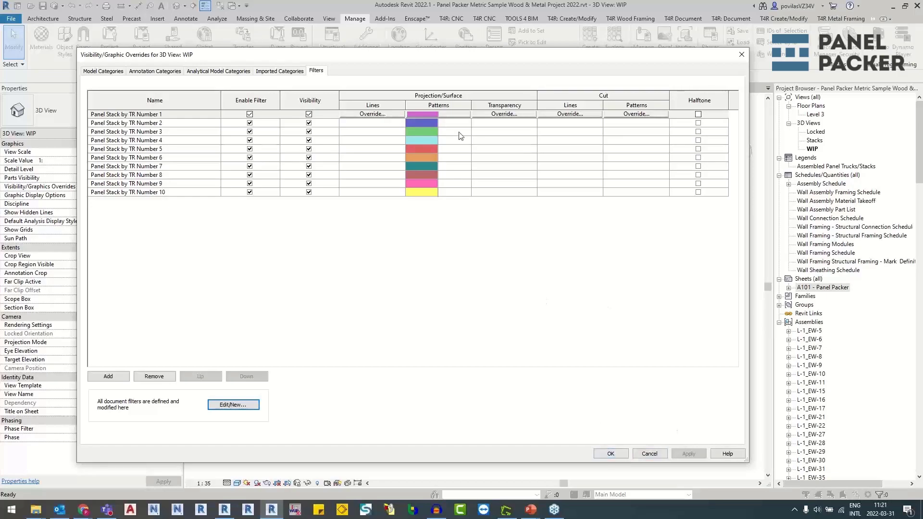
{"action": "left_click", "coordinate": [610, 454]}
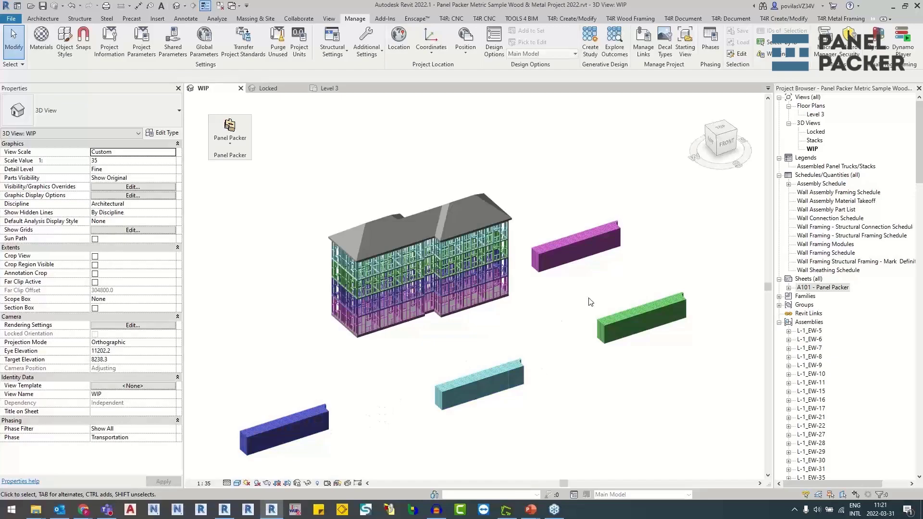
Step: Select the magenta Stack Nr. 1 assembly beside the building and view its properties
{"action": "scroll", "coordinate": [432, 362], "scroll_direction": "up", "scroll_amount": 3}
{"action": "middle_click_drag", "start_coordinate": [622, 276], "coordinate": [402, 428]}
{"action": "middle_click_drag", "start_coordinate": [568, 322], "coordinate": [533, 361]}
{"action": "left_click", "coordinate": [469, 307]}
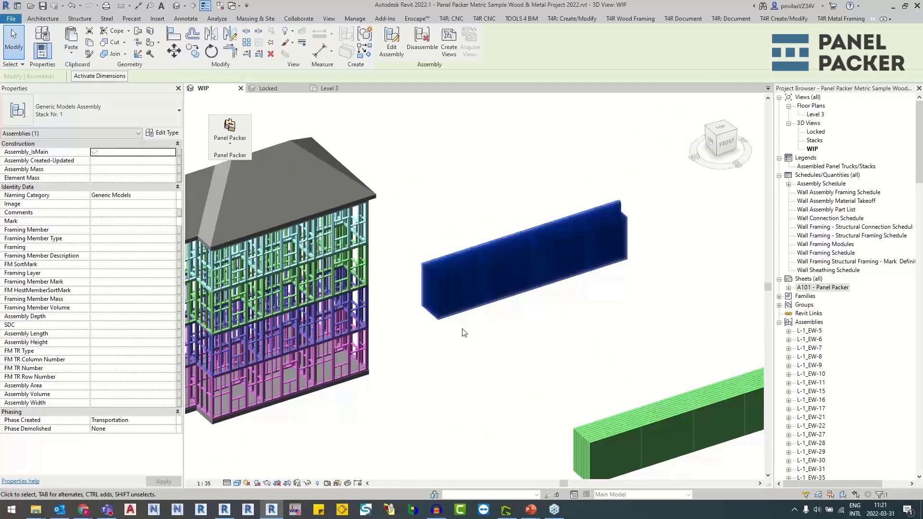
{"action": "left_click", "coordinate": [464, 332]}
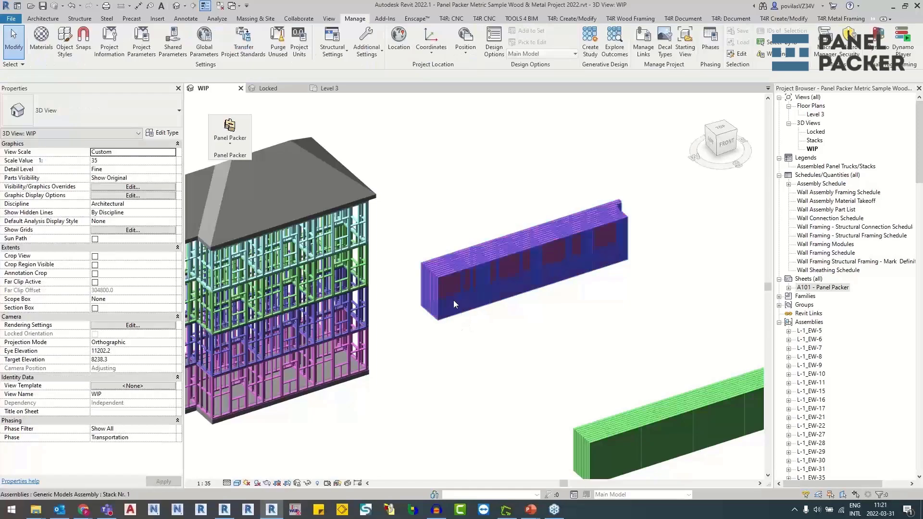
{"action": "left_click", "coordinate": [481, 350]}
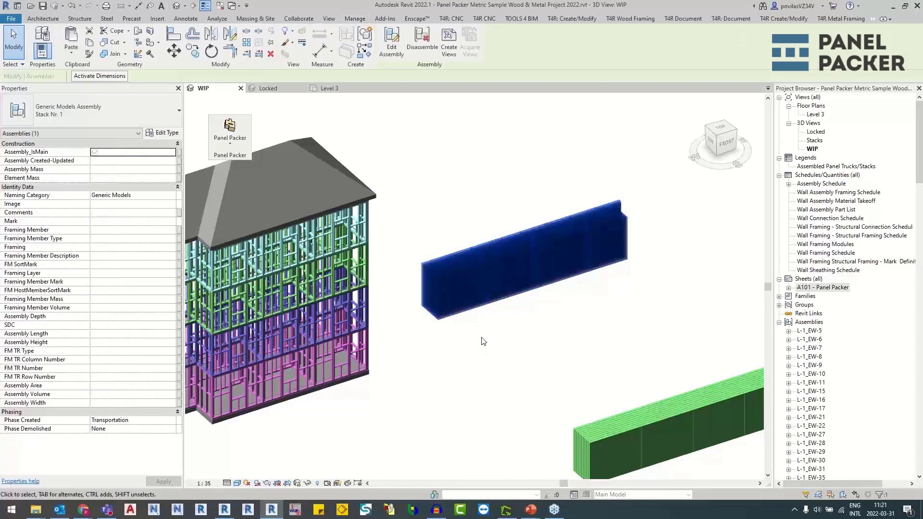
{"action": "scroll", "coordinate": [484, 336], "scroll_direction": "down", "scroll_amount": 1}
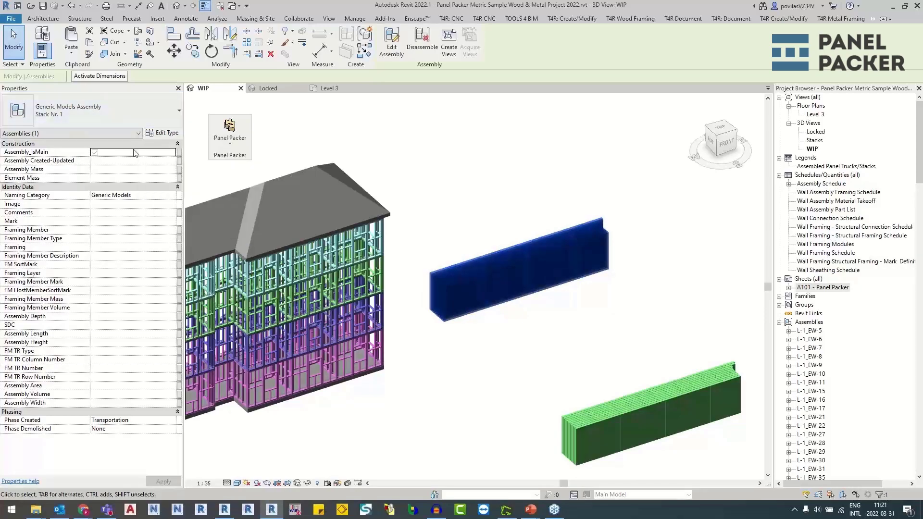
Step: Open the Stack Nr. 1 assembly for editing, inspect its panel L-1_EW-16, and finish the assembly edit
{"action": "left_click", "coordinate": [534, 331]}
{"action": "left_click", "coordinate": [481, 297]}
{"action": "left_click", "coordinate": [392, 50]}
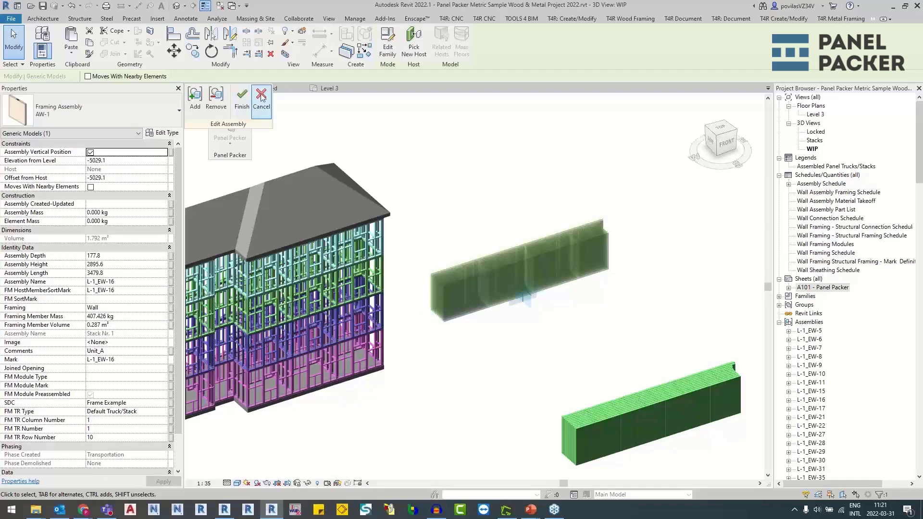
{"action": "left_click", "coordinate": [241, 99]}
{"action": "middle_click_drag", "start_coordinate": [475, 395], "coordinate": [559, 328]}
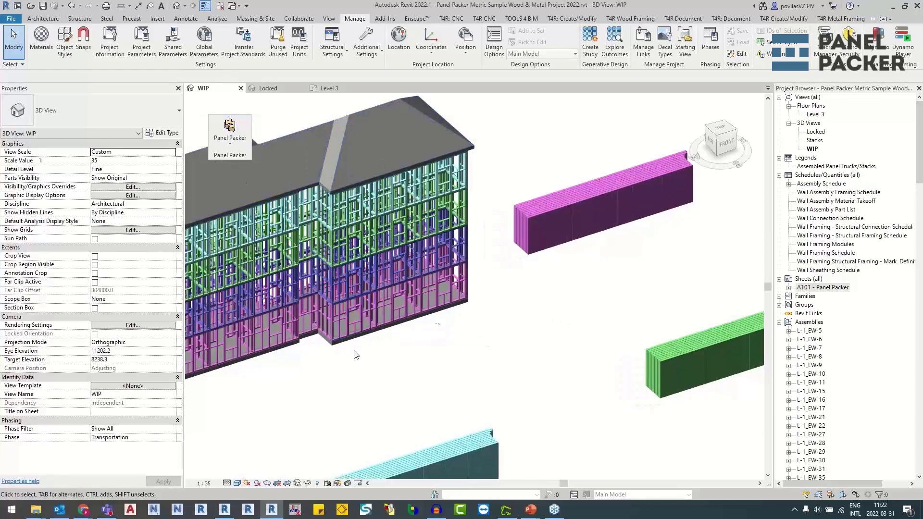
Step: Compare the parameters of stacked panel L-1_EW-16 with those of wall assembly L-1_EW-31 in the building, and clear the selection
{"action": "left_click", "coordinate": [550, 223]}
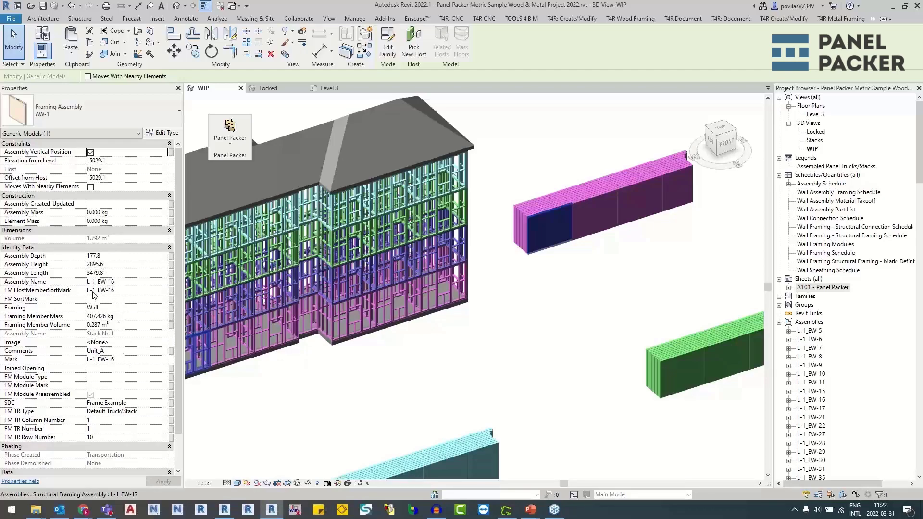
{"action": "left_click", "coordinate": [323, 387]}
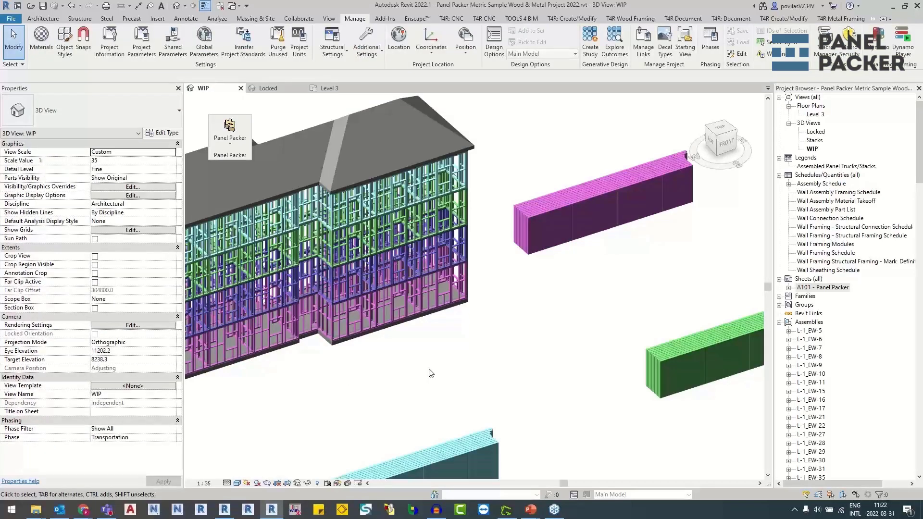
{"action": "left_click", "coordinate": [363, 333]}
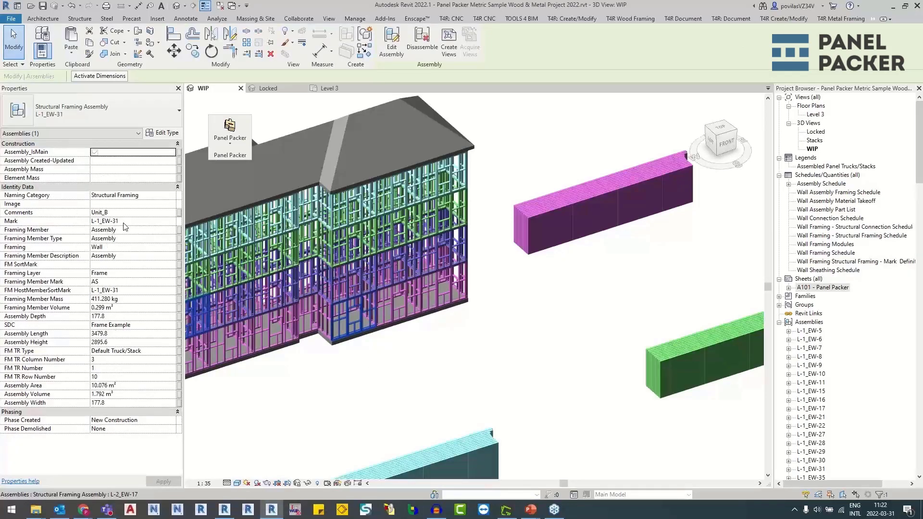
{"action": "left_click", "coordinate": [526, 322]}
{"action": "left_click", "coordinate": [539, 245]}
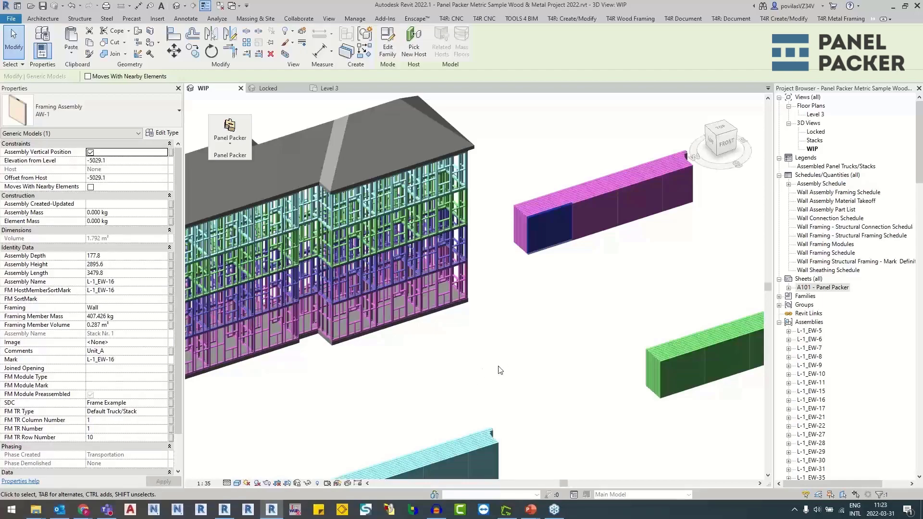
{"action": "left_click", "coordinate": [557, 313]}
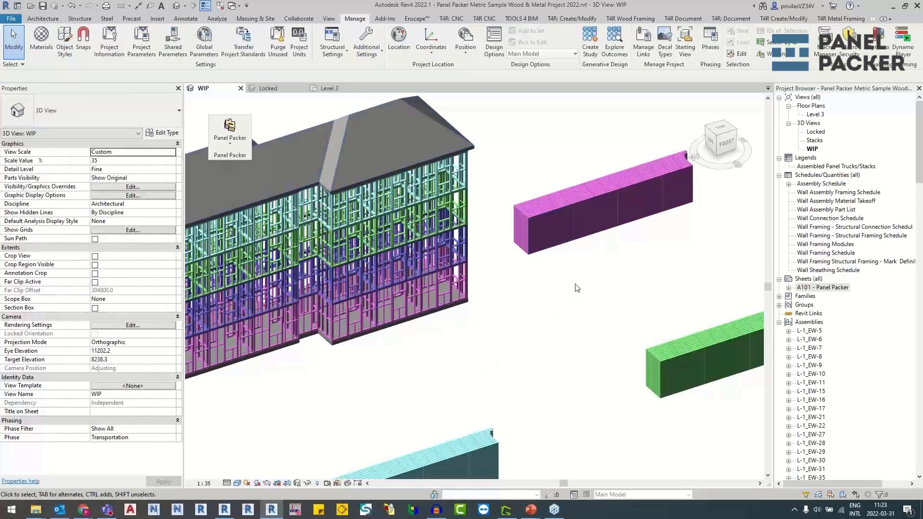
Step: Try to disassemble the Stack Nr. 1 assembly, undo the attempt, and clear the selection
{"action": "scroll", "coordinate": [446, 294], "scroll_direction": "up", "scroll_amount": 5}
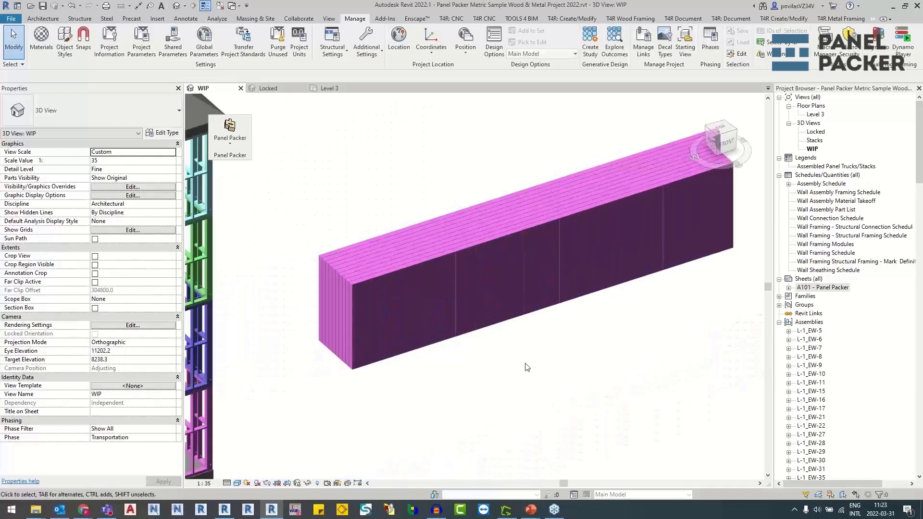
{"action": "scroll", "coordinate": [496, 307], "scroll_direction": "down", "scroll_amount": 3}
{"action": "left_click", "coordinate": [496, 308]}
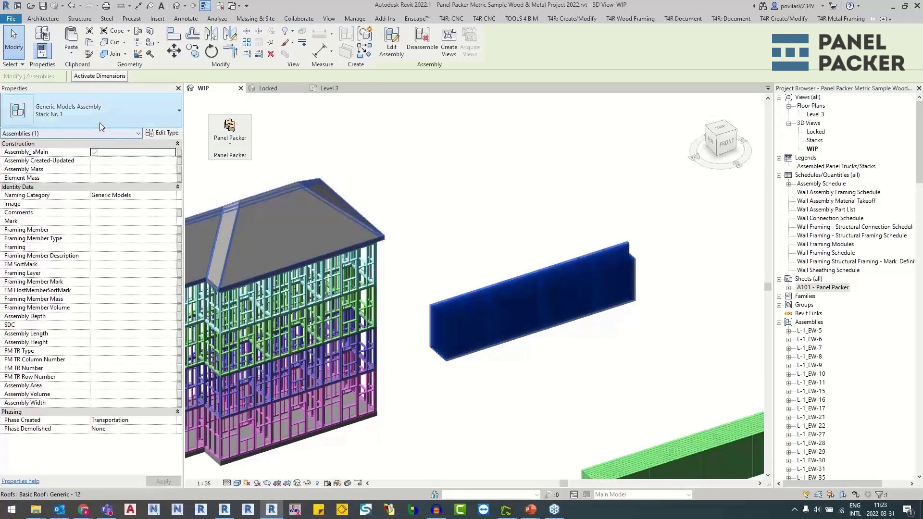
{"action": "left_click", "coordinate": [418, 50]}
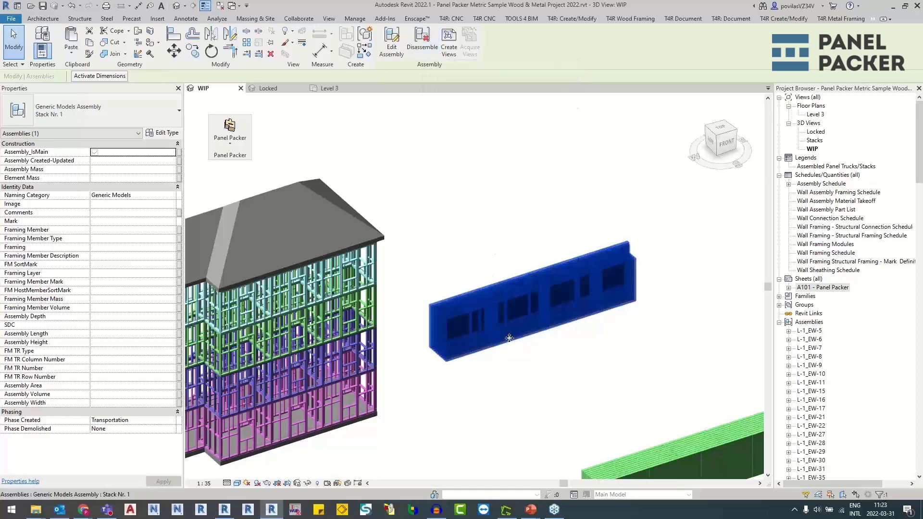
{"action": "key", "text": "ctrl+z"}
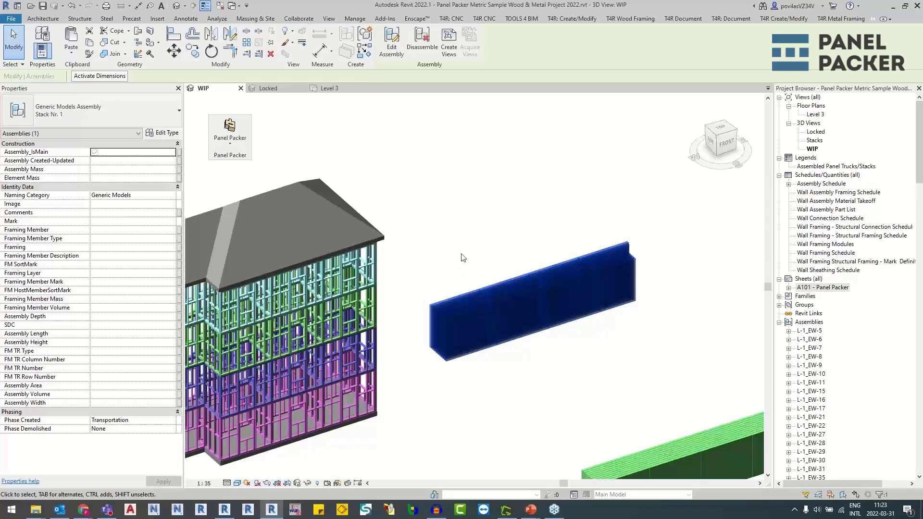
{"action": "left_click", "coordinate": [451, 278]}
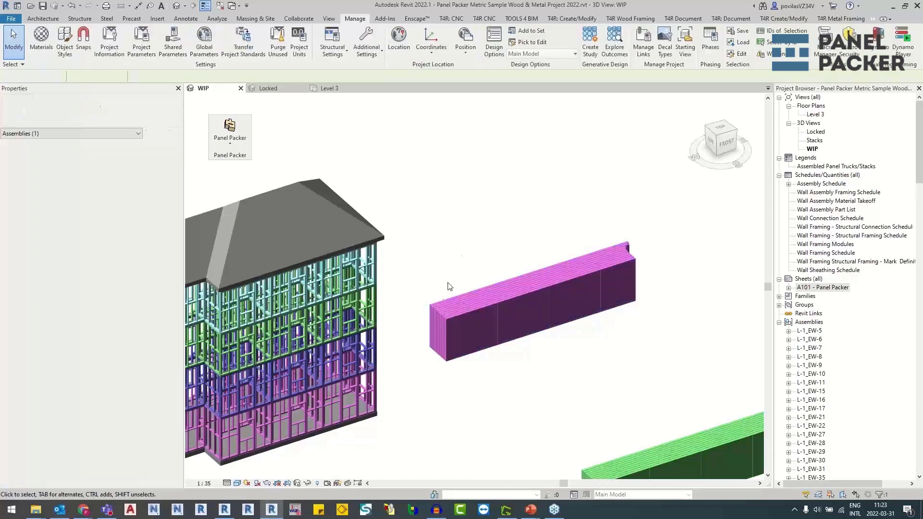
{"action": "left_click", "coordinate": [443, 298]}
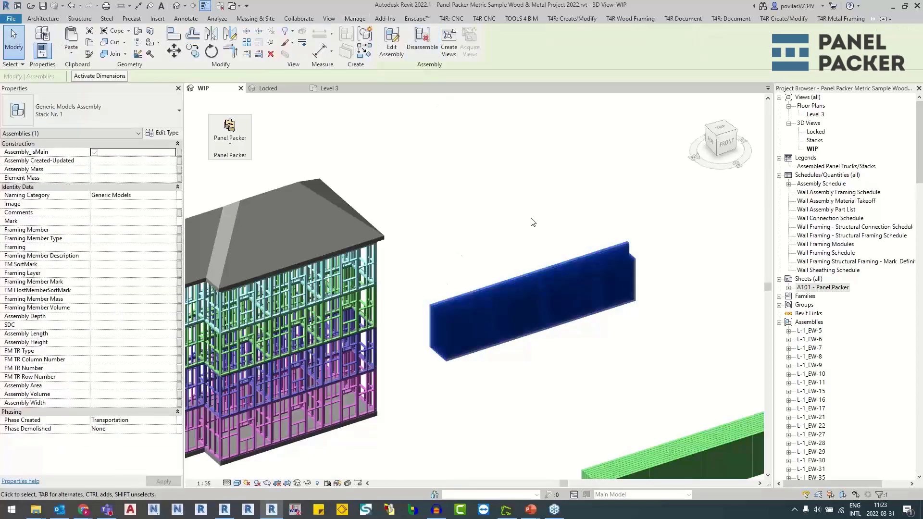
{"action": "left_click", "coordinate": [541, 233]}
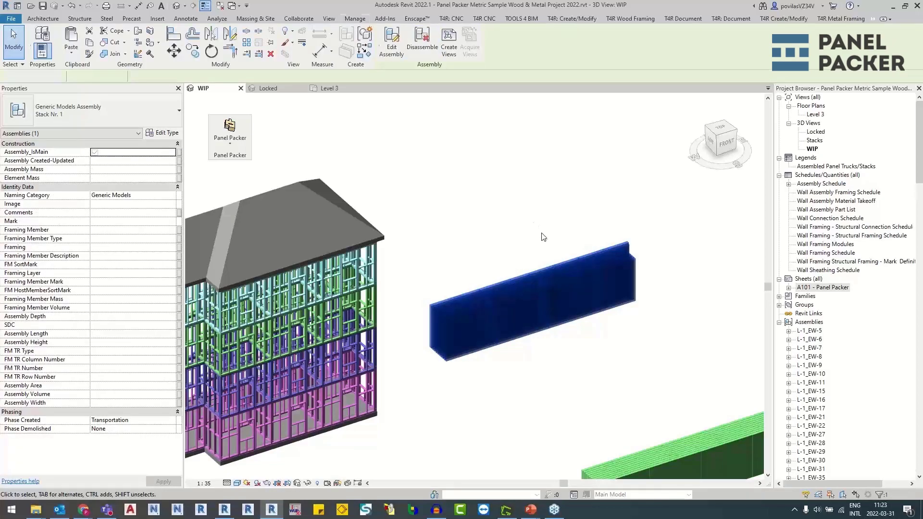
Step: Select the front panel L-1_EW-16 in the magenta stack and examine the assembly name labels on the stack's upper face
{"action": "middle_click_drag", "start_coordinate": [575, 327], "coordinate": [545, 345]}
{"action": "scroll", "coordinate": [546, 349], "scroll_direction": "up", "scroll_amount": 3}
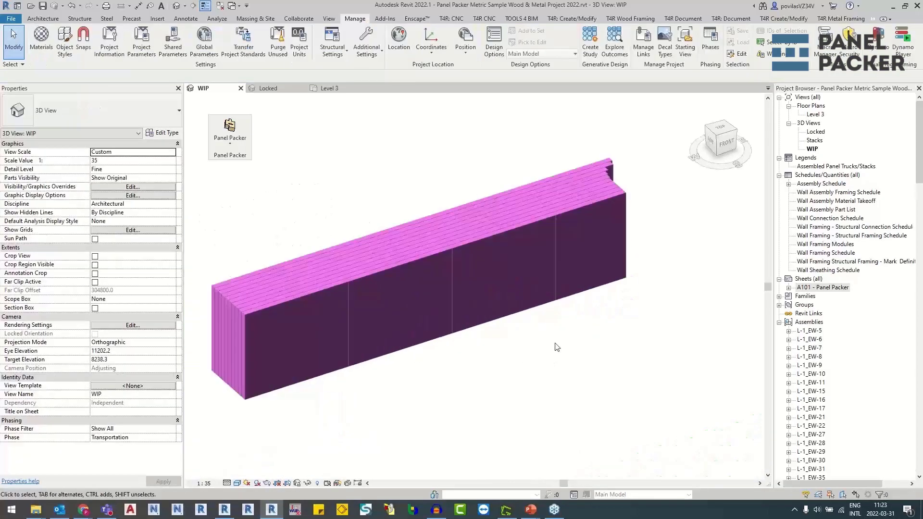
{"action": "key", "text": "Tab"}
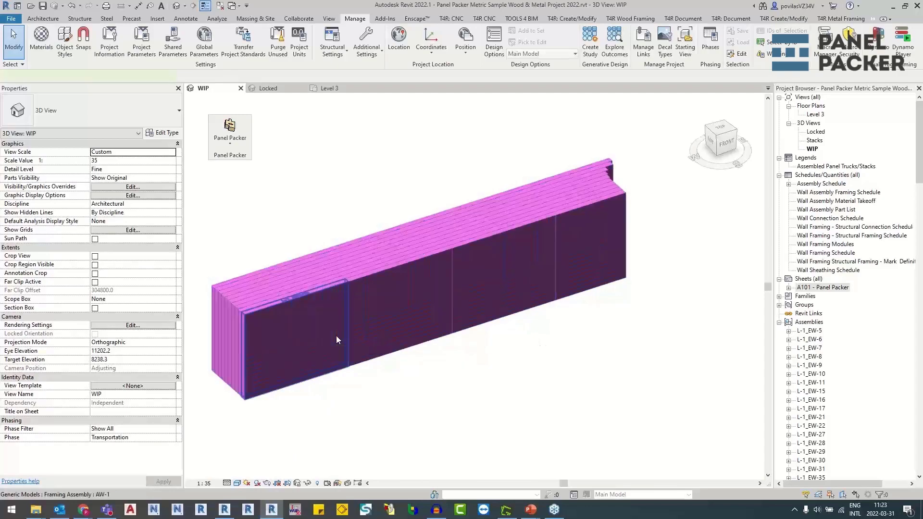
{"action": "left_click", "coordinate": [336, 340]}
{"action": "scroll", "coordinate": [272, 327], "scroll_direction": "up", "scroll_amount": 5}
{"action": "scroll", "coordinate": [298, 305], "scroll_direction": "up", "scroll_amount": 3}
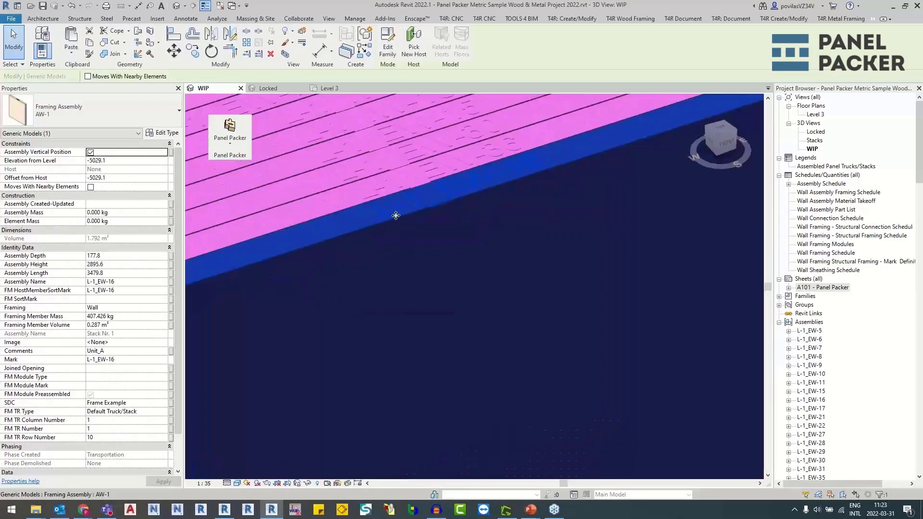
{"action": "middle_click_drag", "start_coordinate": [506, 306], "coordinate": [574, 435]}
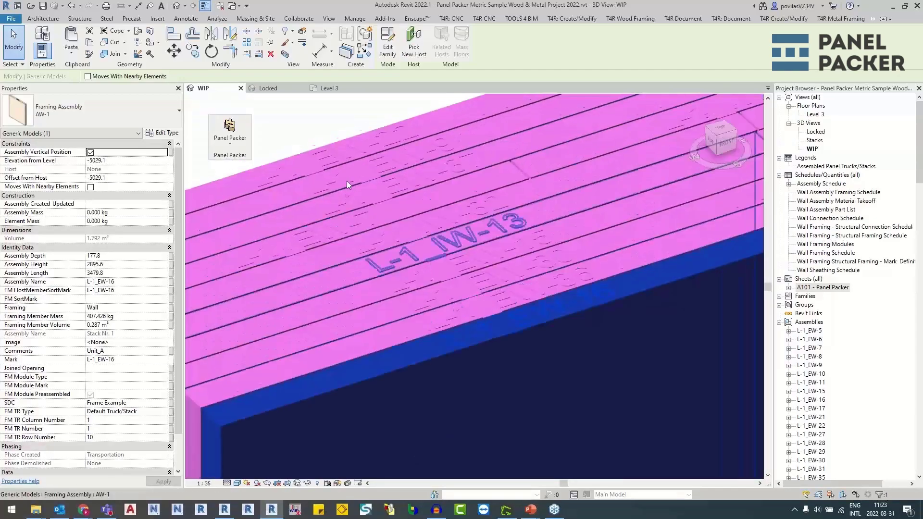
{"action": "scroll", "coordinate": [483, 255], "scroll_direction": "down", "scroll_amount": 5}
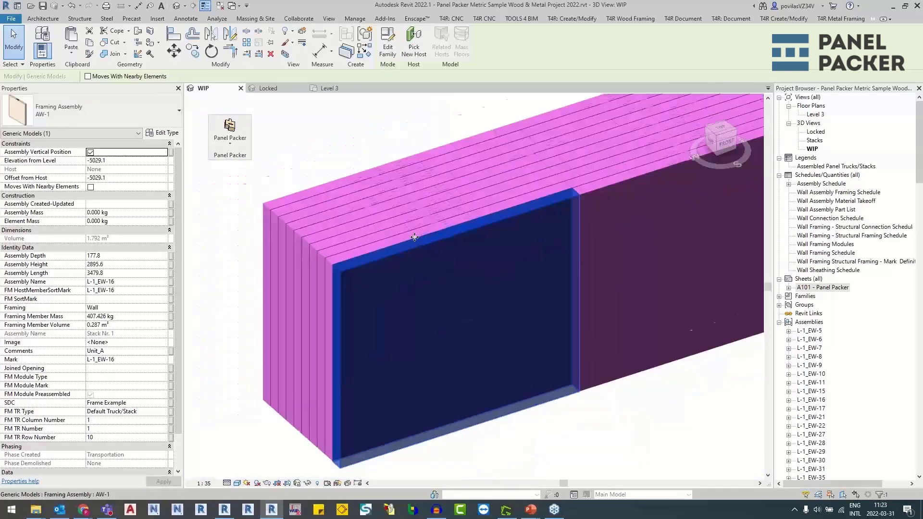
Step: Open the AW-1 type properties of the selected panel and choose the Blue material for Assembly Name Material
{"action": "left_click", "coordinate": [162, 133]}
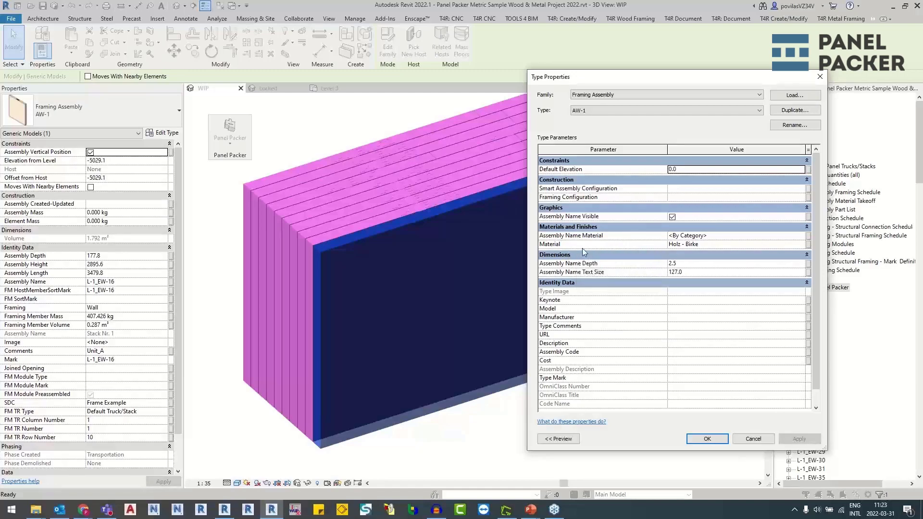
{"action": "left_click", "coordinate": [726, 244]}
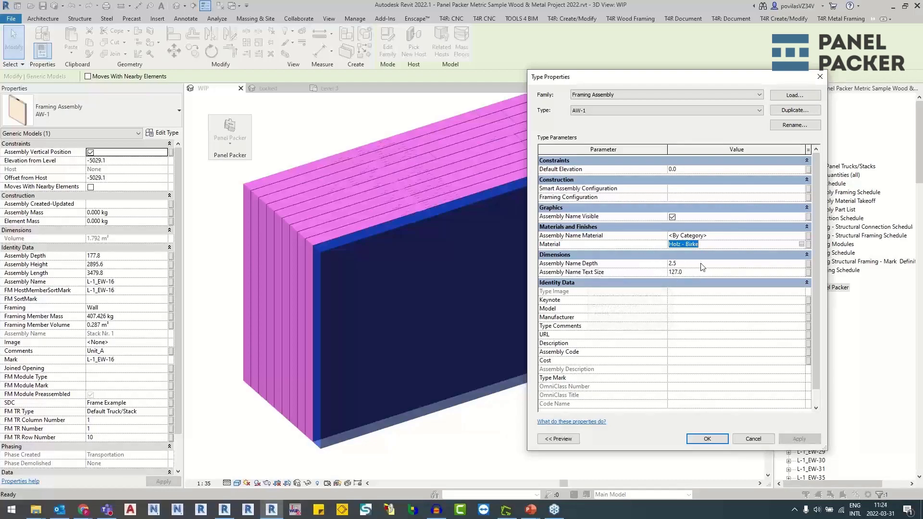
{"action": "left_click", "coordinate": [711, 237]}
{"action": "left_click", "coordinate": [801, 235]}
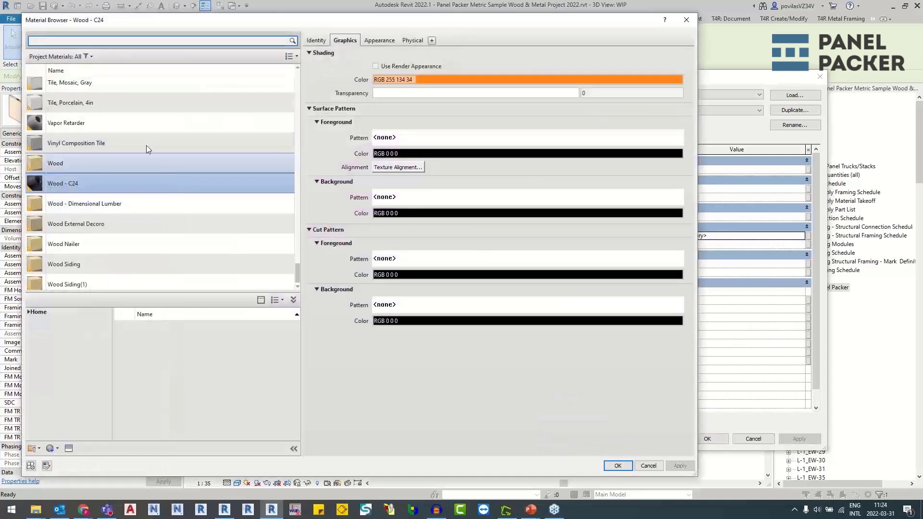
{"action": "scroll", "coordinate": [202, 222], "scroll_direction": "down", "scroll_amount": 1}
{"action": "scroll", "coordinate": [123, 82], "scroll_direction": "up", "scroll_amount": 7}
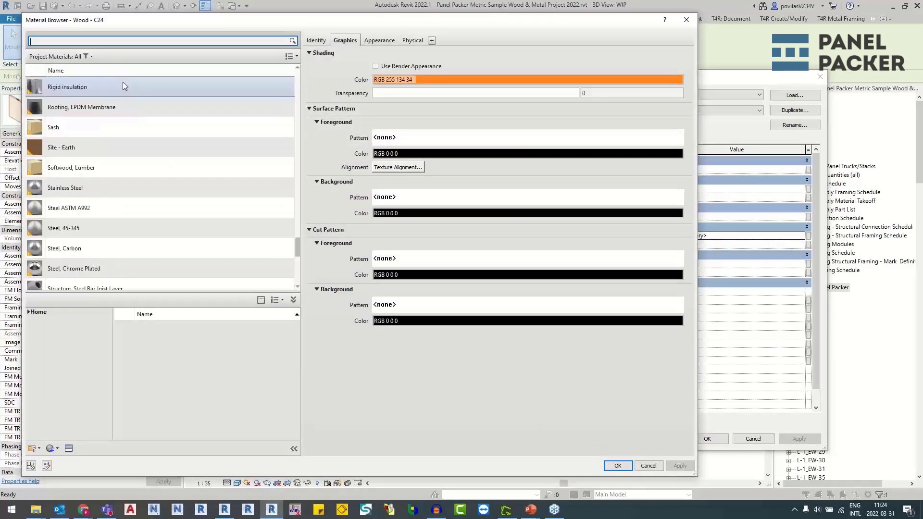
{"action": "scroll", "coordinate": [144, 150], "scroll_direction": "down", "scroll_amount": 4}
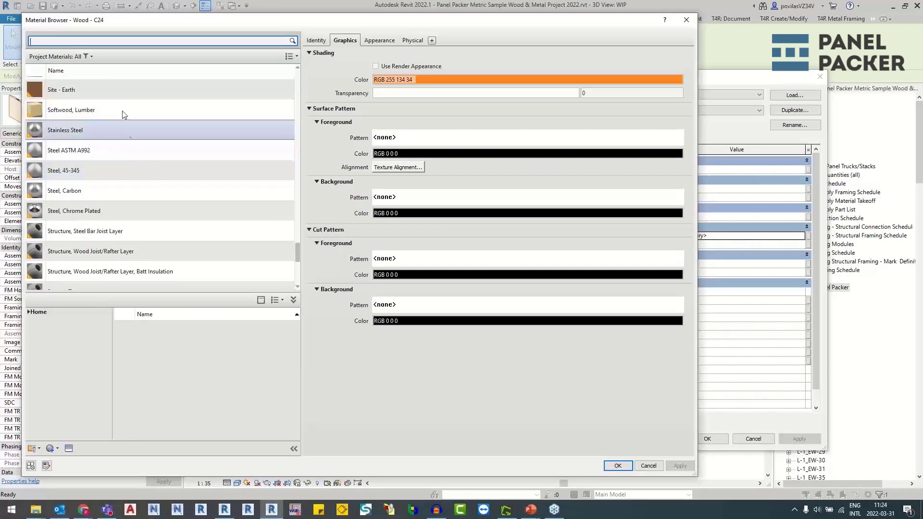
{"action": "scroll", "coordinate": [123, 120], "scroll_direction": "up", "scroll_amount": 7}
{"action": "scroll", "coordinate": [117, 182], "scroll_direction": "up", "scroll_amount": 15}
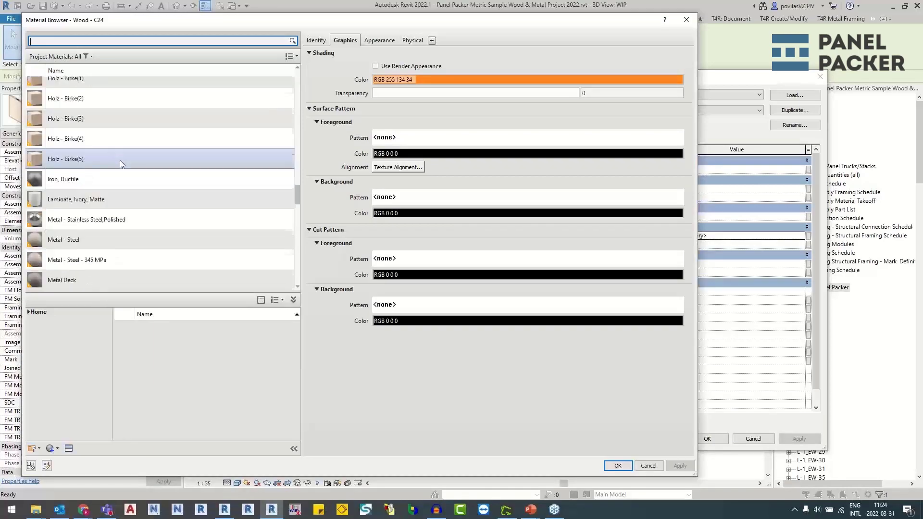
{"action": "left_click", "coordinate": [105, 235]}
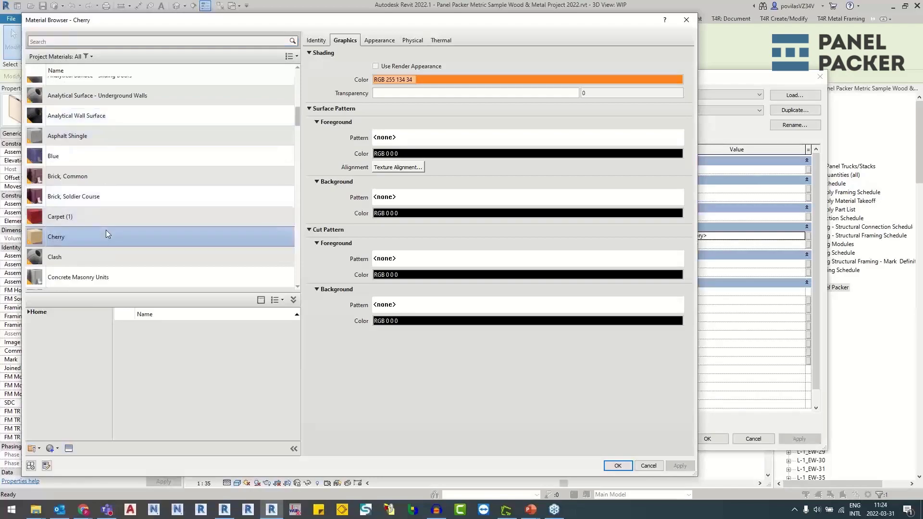
{"action": "left_click", "coordinate": [71, 153]}
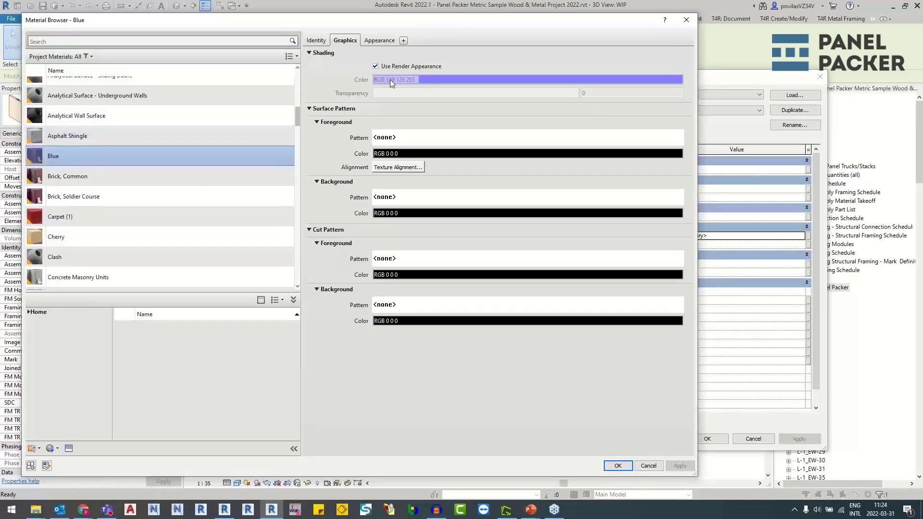
Step: Turn off Use Render Appearance for the Blue material, set its shading color to black, and accept the material
{"action": "left_click", "coordinate": [388, 66]}
{"action": "left_click", "coordinate": [389, 77]}
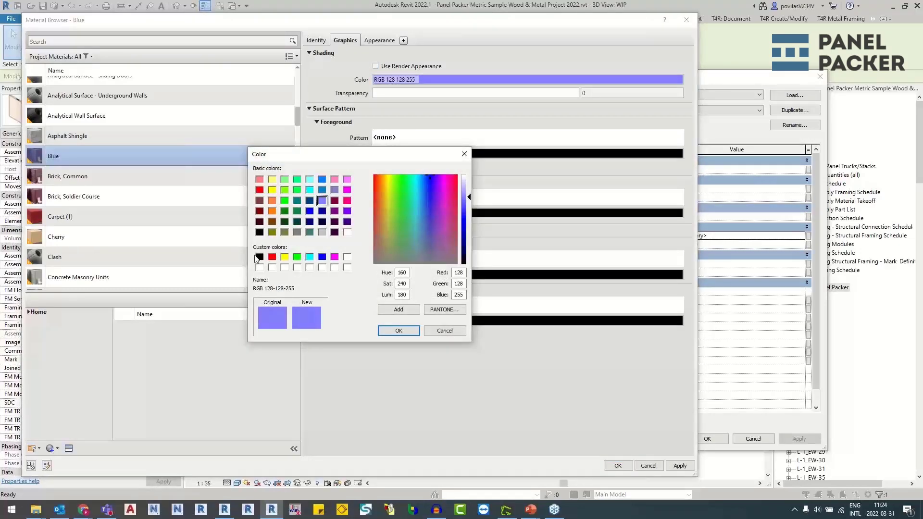
{"action": "left_click", "coordinate": [406, 332]}
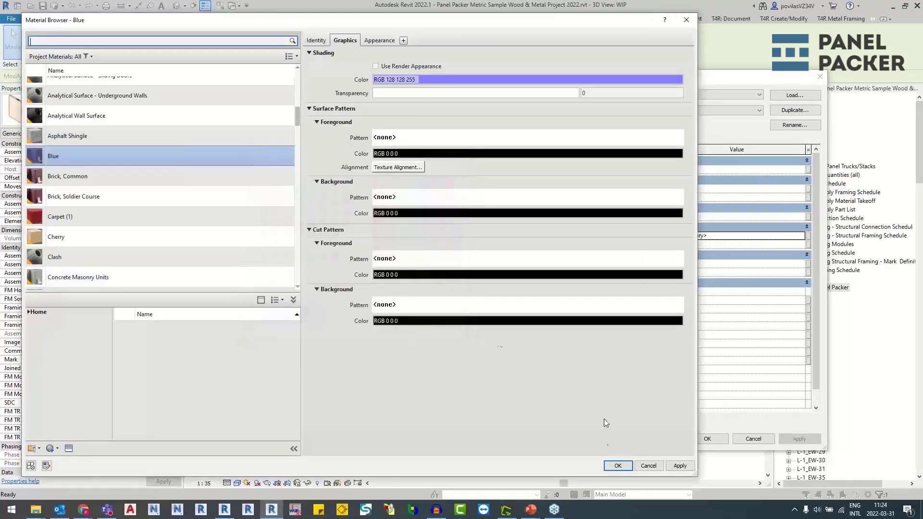
{"action": "left_click", "coordinate": [415, 78]}
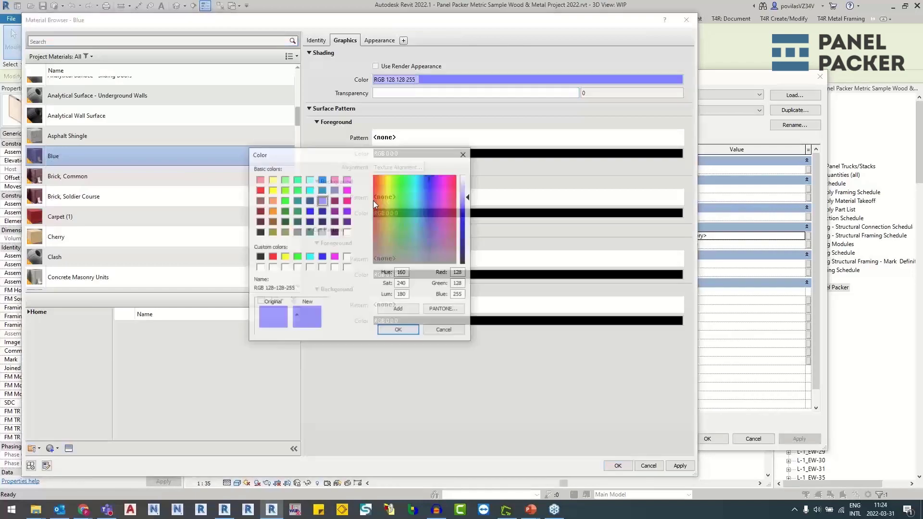
{"action": "left_click", "coordinate": [260, 256]}
{"action": "left_click", "coordinate": [402, 330]}
{"action": "left_click", "coordinate": [608, 467]}
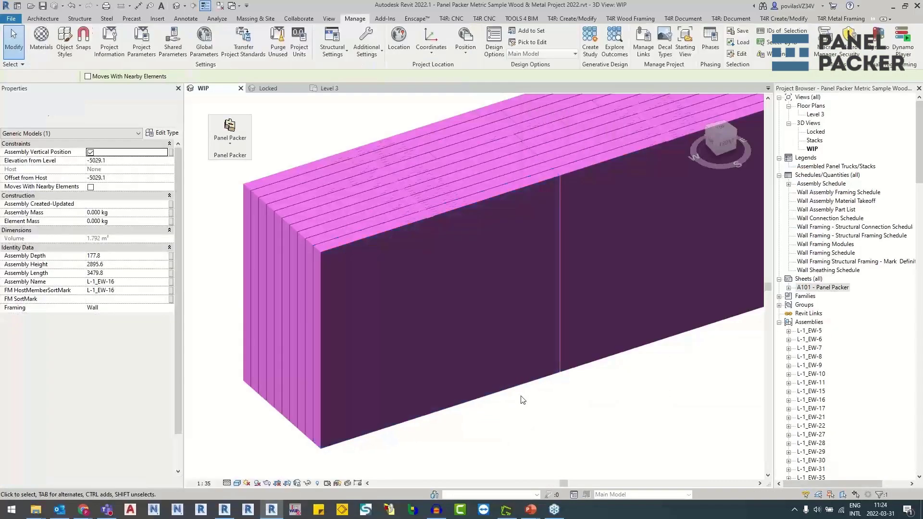
Step: Inspect the name labels along the magenta stack's upper face, select the front panel L-1_EW-16 again, and clear the selection
{"action": "left_click", "coordinate": [523, 399]}
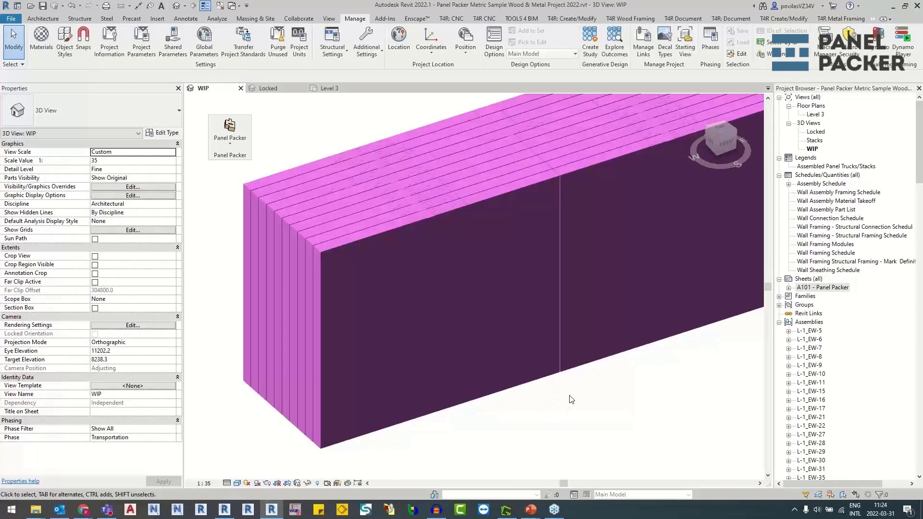
{"action": "scroll", "coordinate": [570, 396], "scroll_direction": "down", "scroll_amount": 3}
{"action": "middle_click_drag", "start_coordinate": [447, 355], "coordinate": [321, 310]}
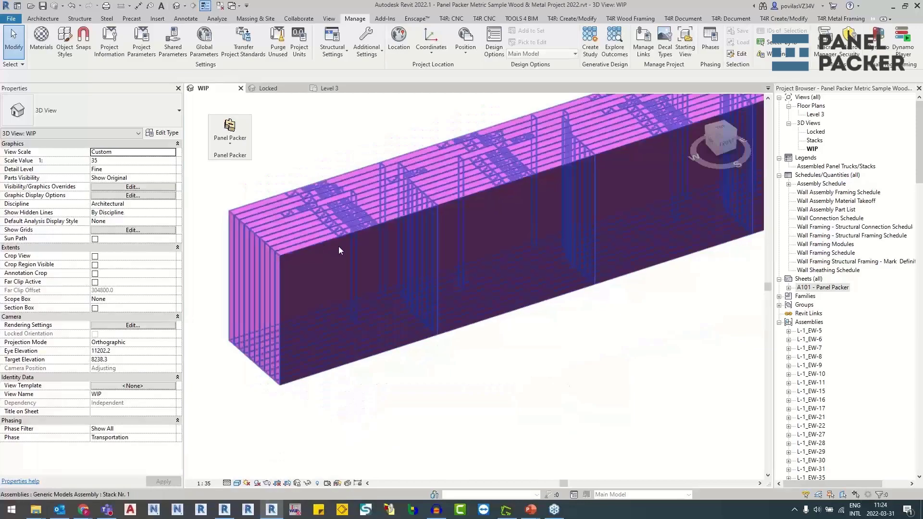
{"action": "scroll", "coordinate": [338, 248], "scroll_direction": "up", "scroll_amount": 1}
{"action": "scroll", "coordinate": [351, 219], "scroll_direction": "up", "scroll_amount": 3}
{"action": "left_click", "coordinate": [371, 108]}
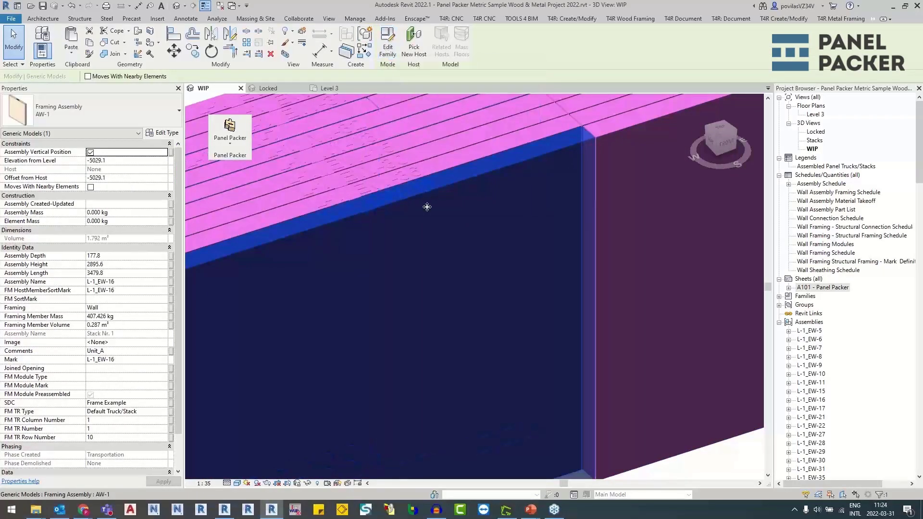
{"action": "scroll", "coordinate": [438, 198], "scroll_direction": "down", "scroll_amount": 3}
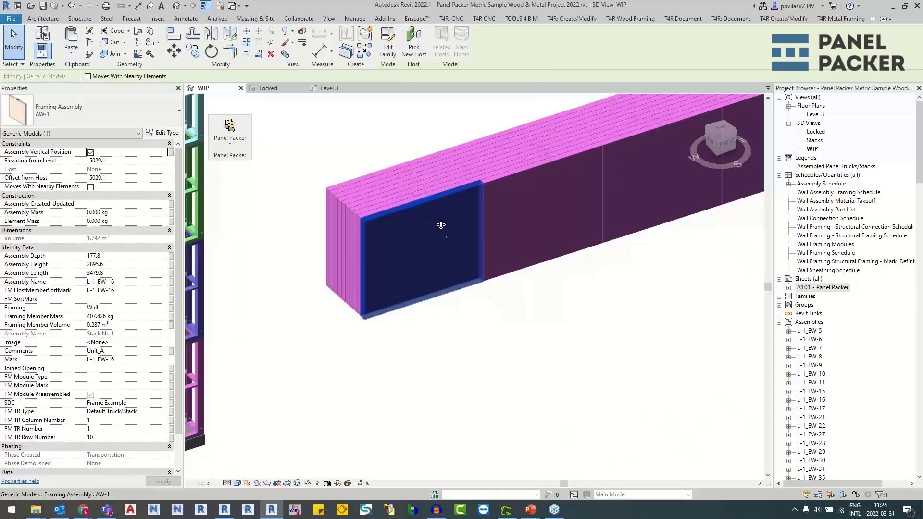
{"action": "left_click", "coordinate": [509, 334]}
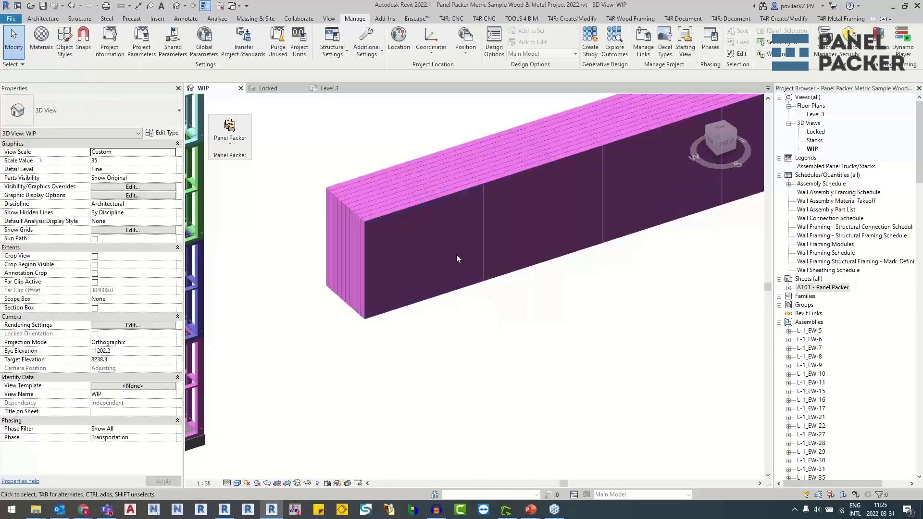
Step: Open the Level 3 floor plan, examine the stacks beside the building, select panel L-3_IW-31 in the lowest stack, and clear the selection
{"action": "middle_click_drag", "start_coordinate": [549, 359], "coordinate": [524, 305]}
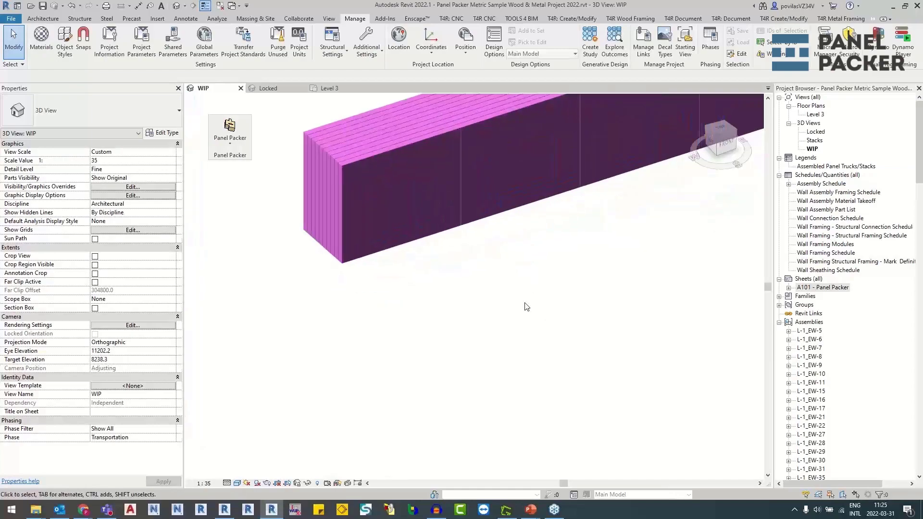
{"action": "scroll", "coordinate": [527, 317], "scroll_direction": "down", "scroll_amount": 3}
{"action": "middle_click_drag", "start_coordinate": [539, 411], "coordinate": [571, 307]}
{"action": "scroll", "coordinate": [497, 325], "scroll_direction": "down", "scroll_amount": 3}
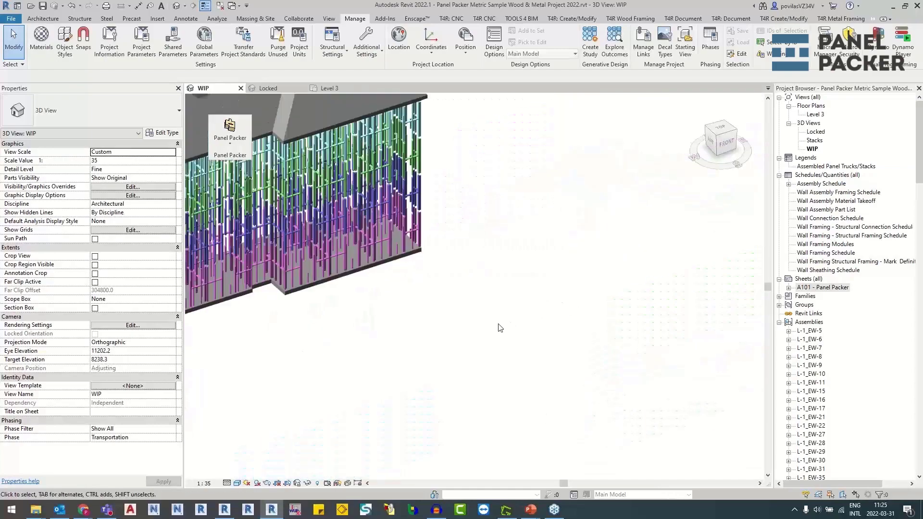
{"action": "middle_click_drag", "start_coordinate": [495, 328], "coordinate": [560, 308]}
{"action": "double_click", "coordinate": [815, 114]}
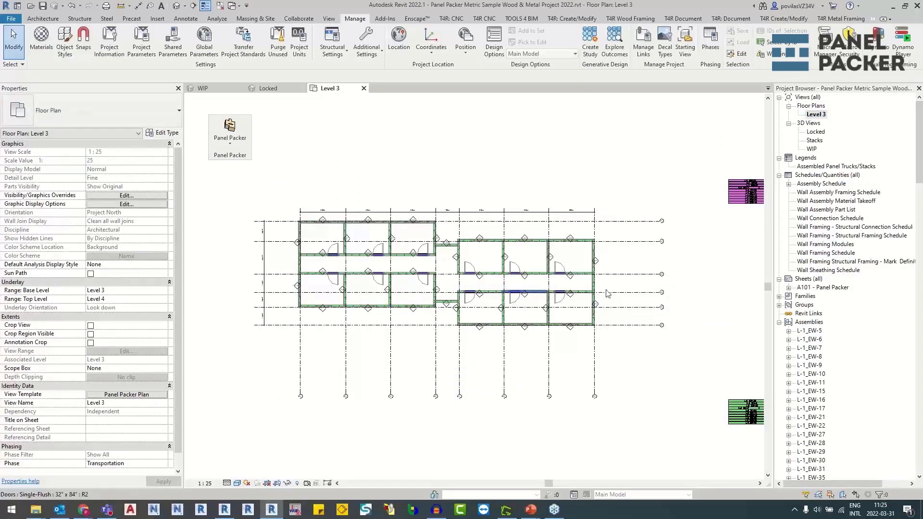
{"action": "middle_click_drag", "start_coordinate": [584, 154], "coordinate": [498, 119]}
{"action": "scroll", "coordinate": [561, 211], "scroll_direction": "down", "scroll_amount": 3}
{"action": "middle_click_drag", "start_coordinate": [569, 264], "coordinate": [560, 373]}
{"action": "scroll", "coordinate": [549, 374], "scroll_direction": "down", "scroll_amount": 2}
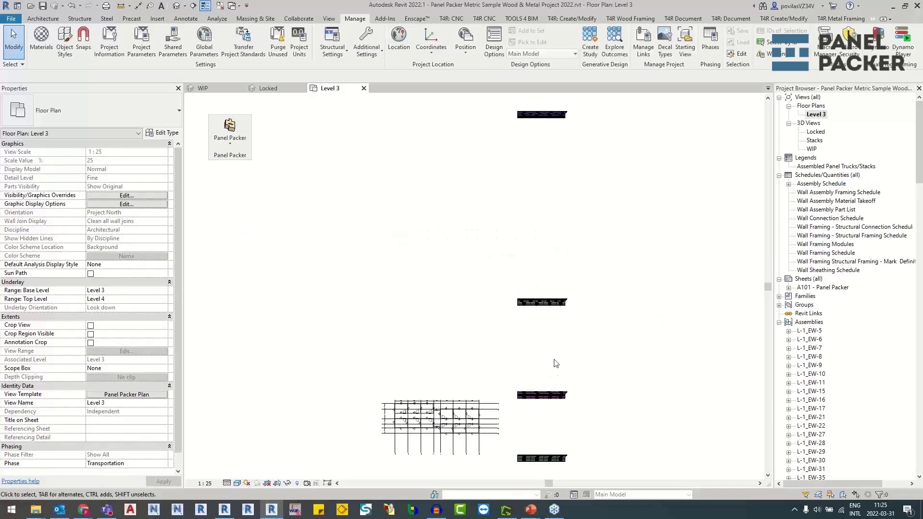
{"action": "middle_click_drag", "start_coordinate": [618, 324], "coordinate": [587, 149]}
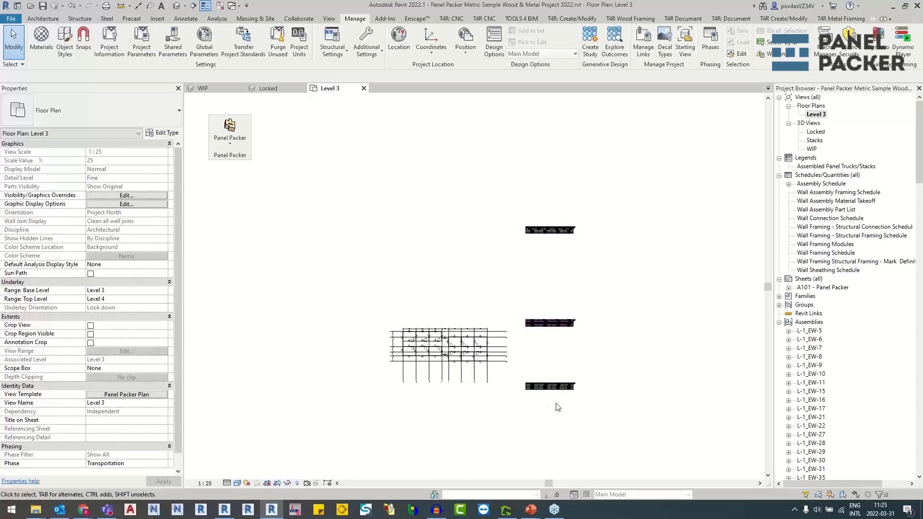
{"action": "left_click", "coordinate": [550, 386]}
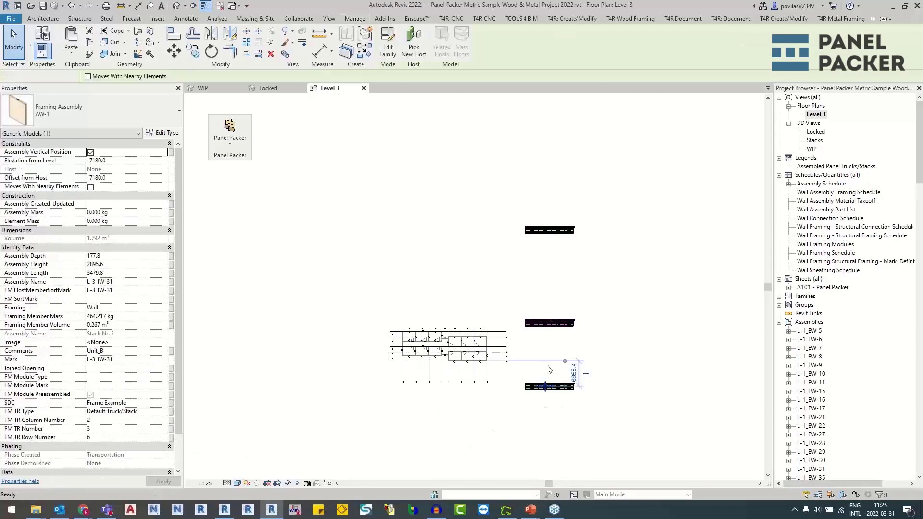
{"action": "left_click", "coordinate": [559, 371]}
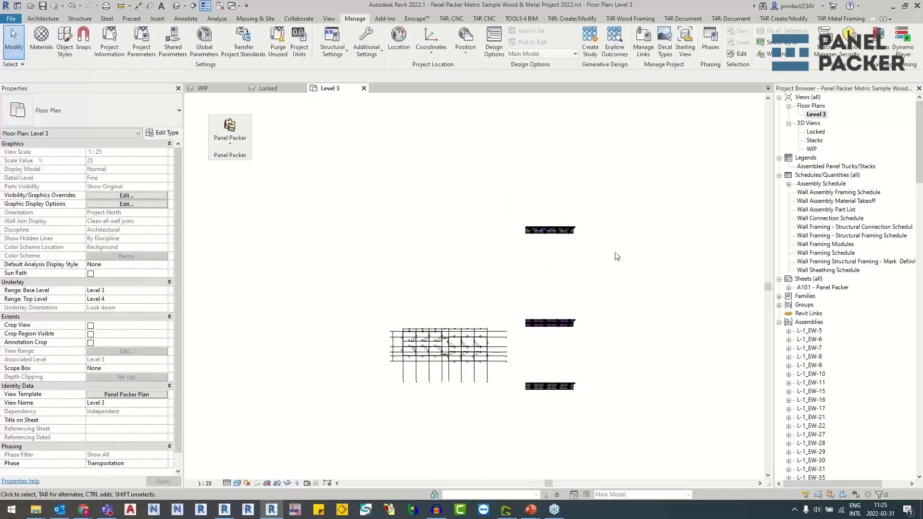
Step: Return to the WIP 3D view, select the magenta Stack Nr. 1 assembly, and review its Phase Created options
{"action": "left_click", "coordinate": [267, 88]}
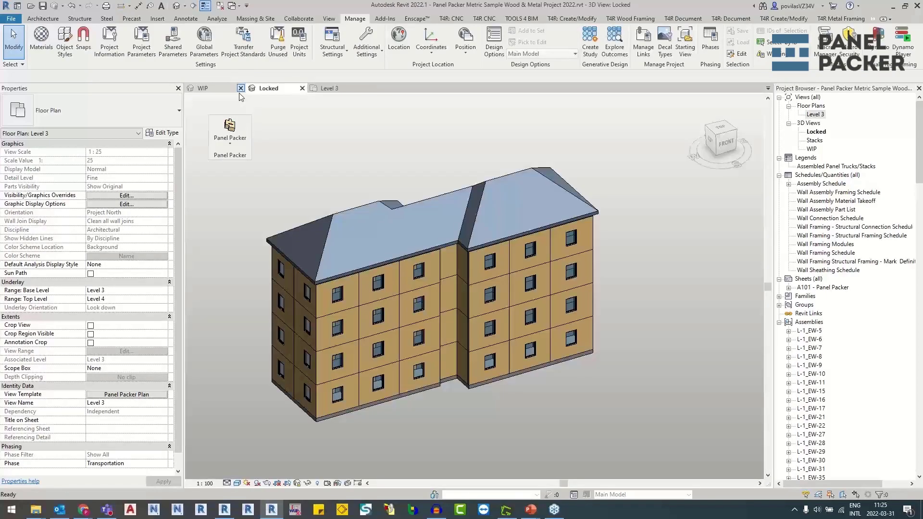
{"action": "left_click", "coordinate": [220, 96]}
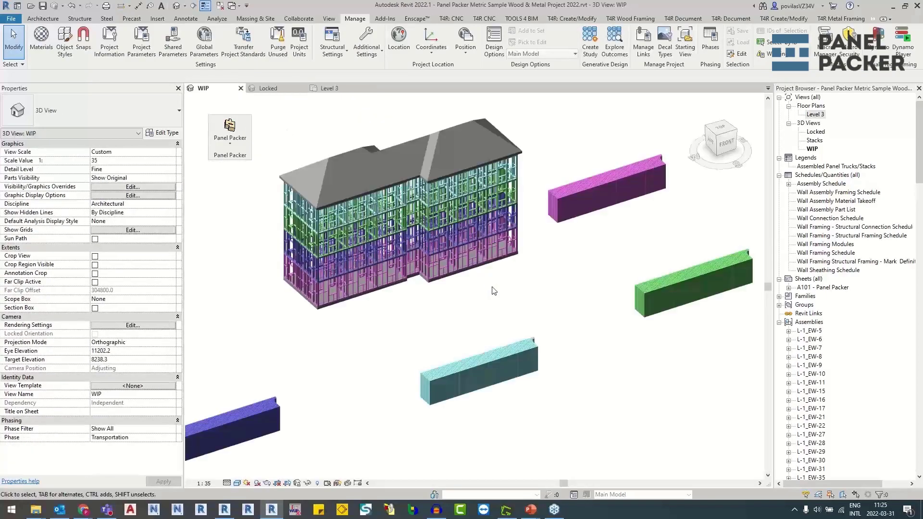
{"action": "left_click", "coordinate": [556, 277]}
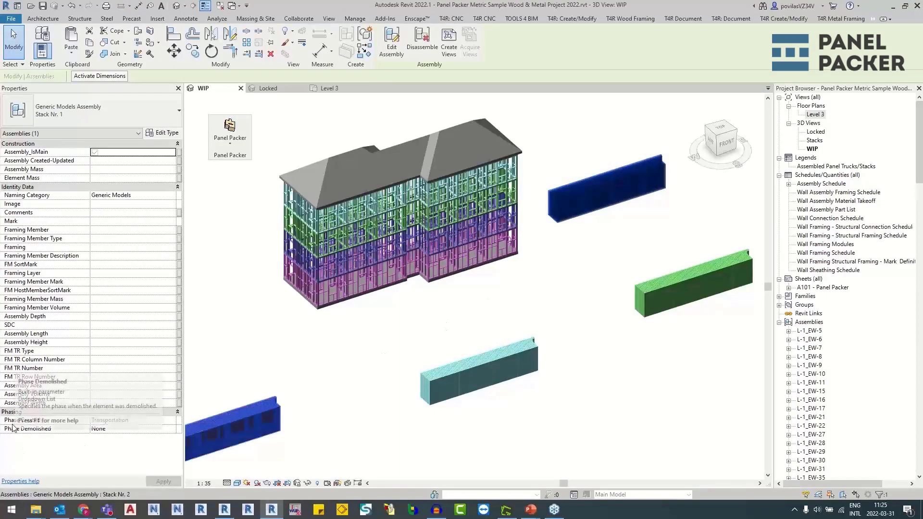
{"action": "left_click", "coordinate": [159, 420]}
{"action": "left_click", "coordinate": [171, 420]}
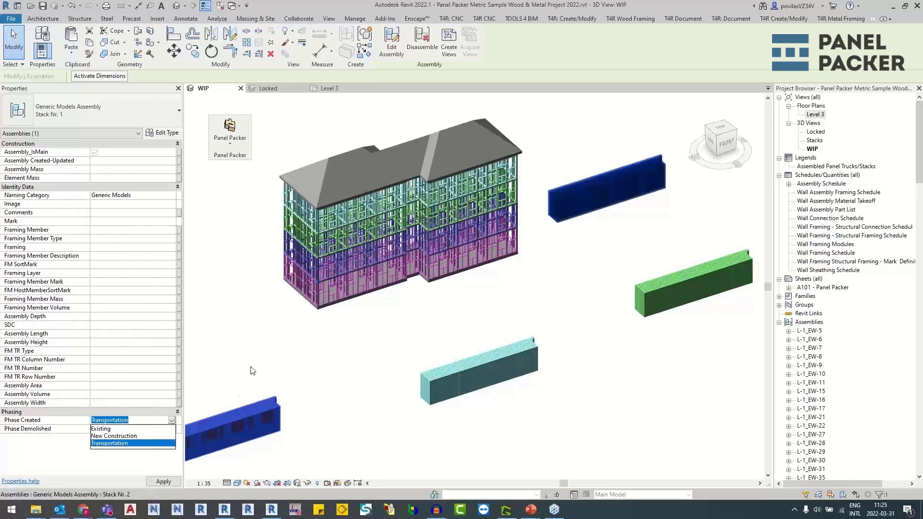
Step: Review the Packaging Placement Phase options under Stack Placement in the packing configuration, keep Transportation, and close the configuration
{"action": "left_click", "coordinate": [237, 141]}
{"action": "left_click", "coordinate": [242, 168]}
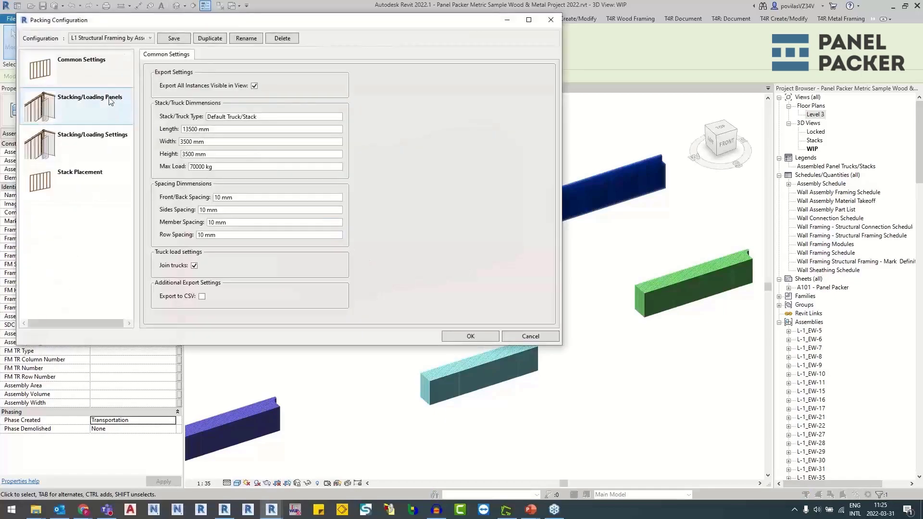
{"action": "left_click", "coordinate": [110, 101]}
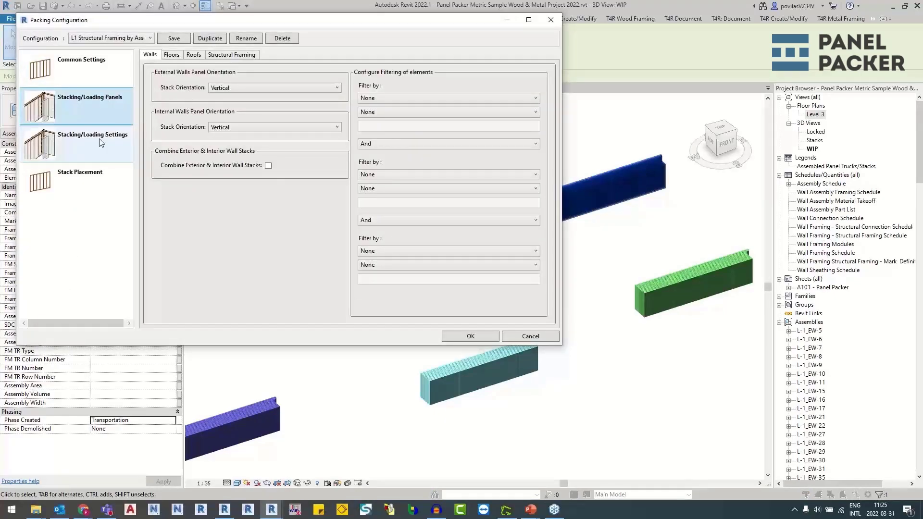
{"action": "left_click", "coordinate": [94, 176]}
{"action": "left_click", "coordinate": [206, 121]}
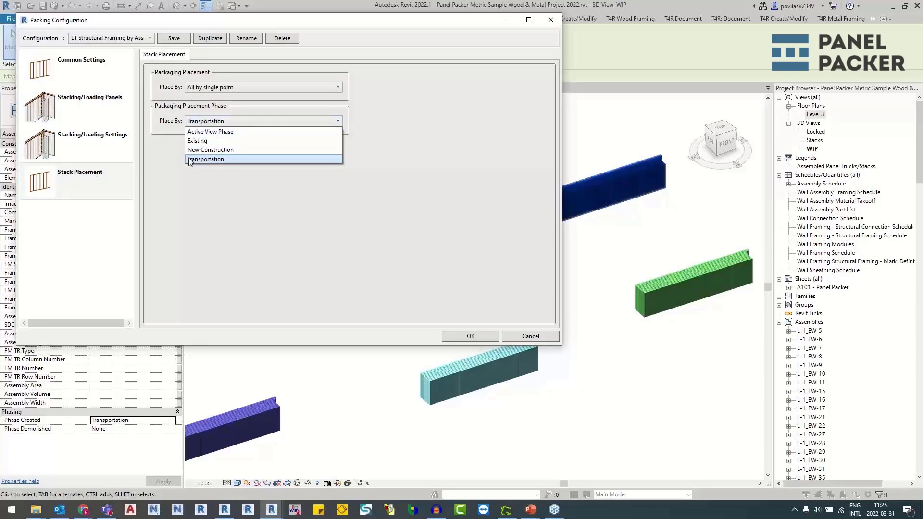
{"action": "left_click", "coordinate": [232, 161]}
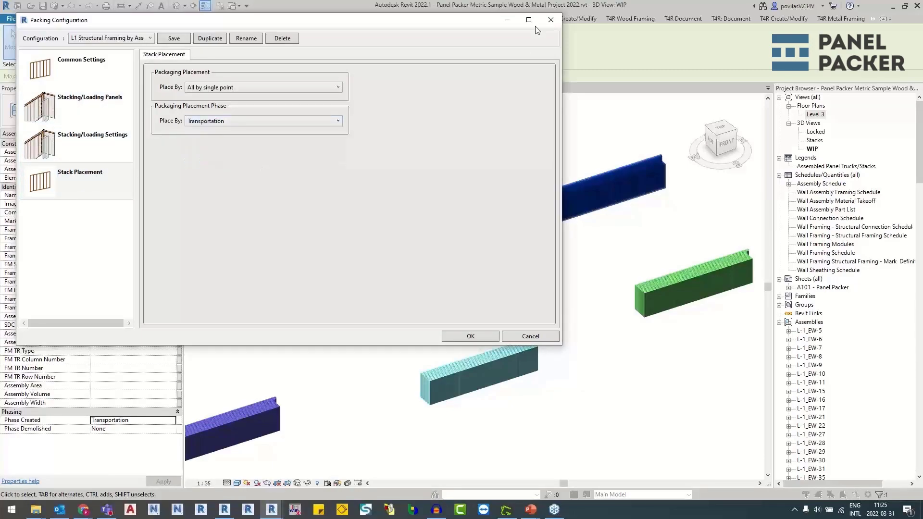
{"action": "left_click", "coordinate": [551, 20]}
Step: Set the Stack Nr. 1 assembly's Phase Created to New Construction and clear the selection
{"action": "left_click", "coordinate": [178, 425]}
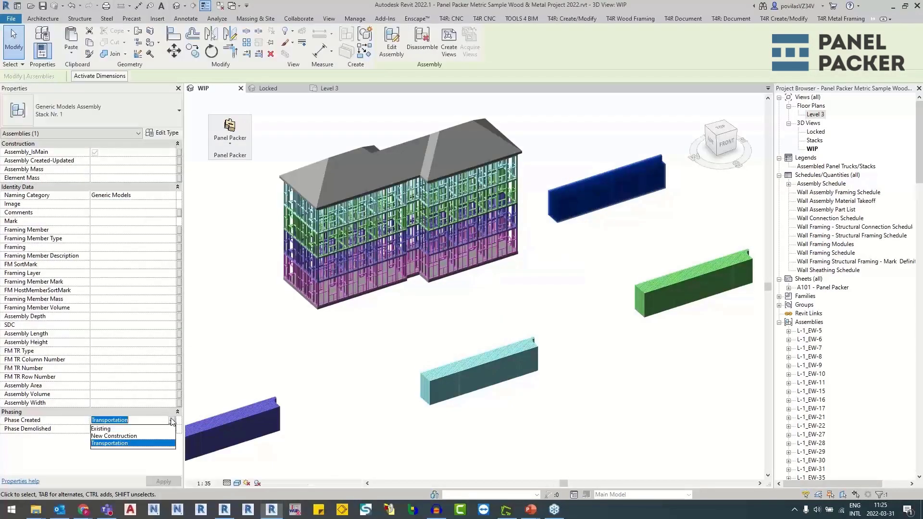
{"action": "left_click", "coordinate": [113, 436]}
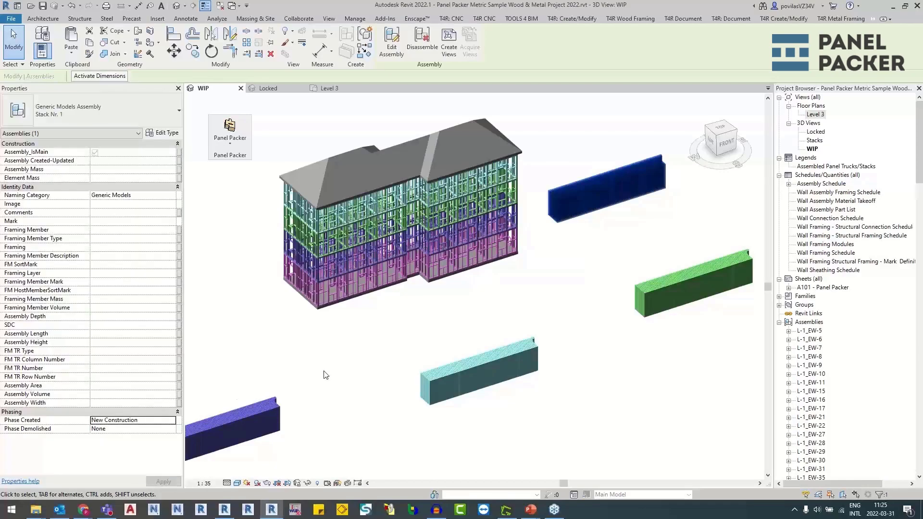
{"action": "left_click", "coordinate": [319, 401]}
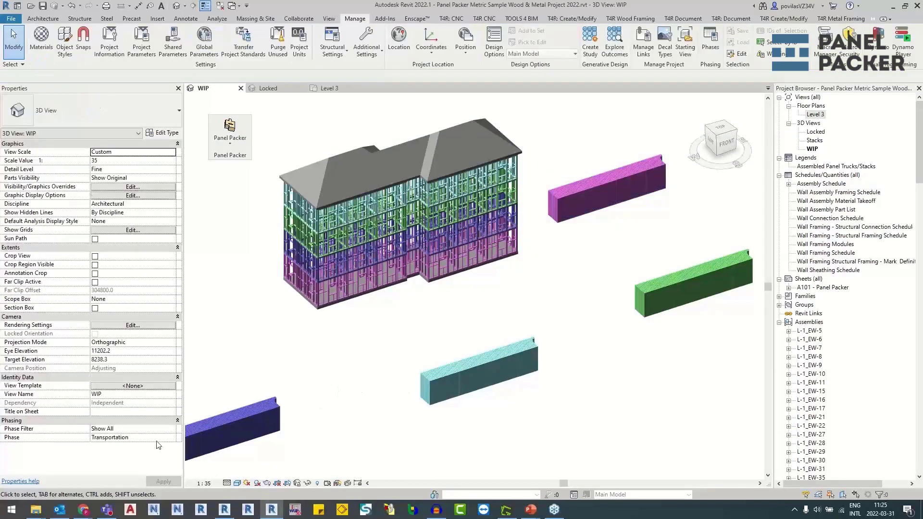
Step: Set the magenta Stack Nr. 1 assembly's Phase Created to Transportation in the WIP view and clear the selection
{"action": "left_click", "coordinate": [176, 438]}
{"action": "left_click", "coordinate": [563, 185]}
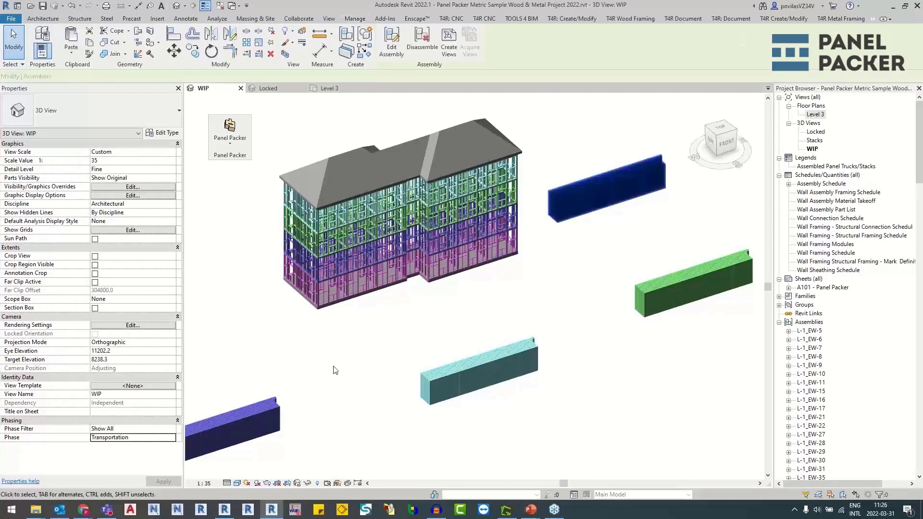
{"action": "left_click", "coordinate": [175, 420]}
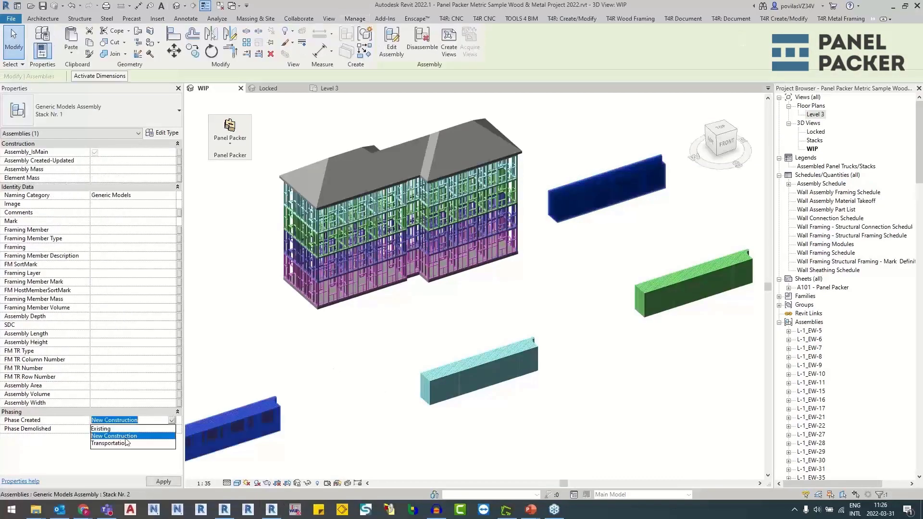
{"action": "left_click", "coordinate": [126, 445]}
{"action": "left_click", "coordinate": [154, 482]}
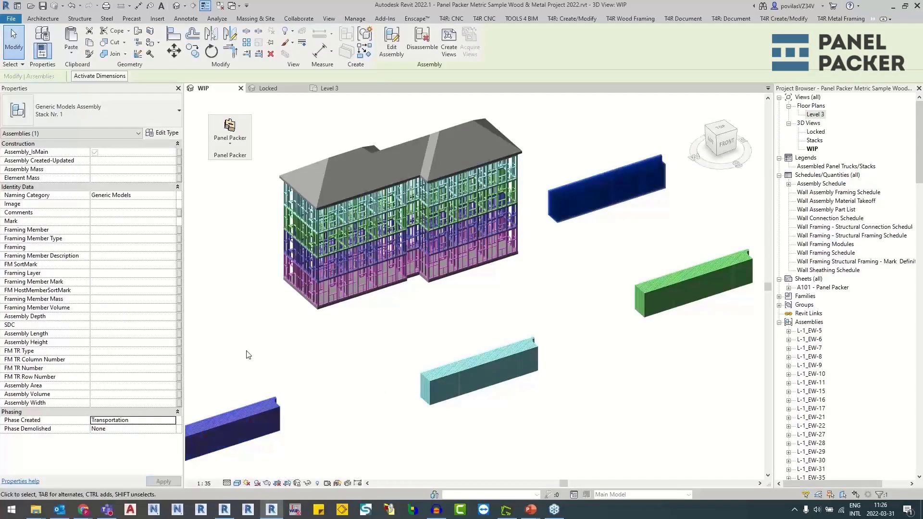
{"action": "left_click", "coordinate": [246, 351]}
Step: Switch the WIP view's Phase to New Construction to check which stacks are displayed, and return it to Transportation
{"action": "left_click", "coordinate": [172, 439]}
{"action": "left_click", "coordinate": [125, 455]}
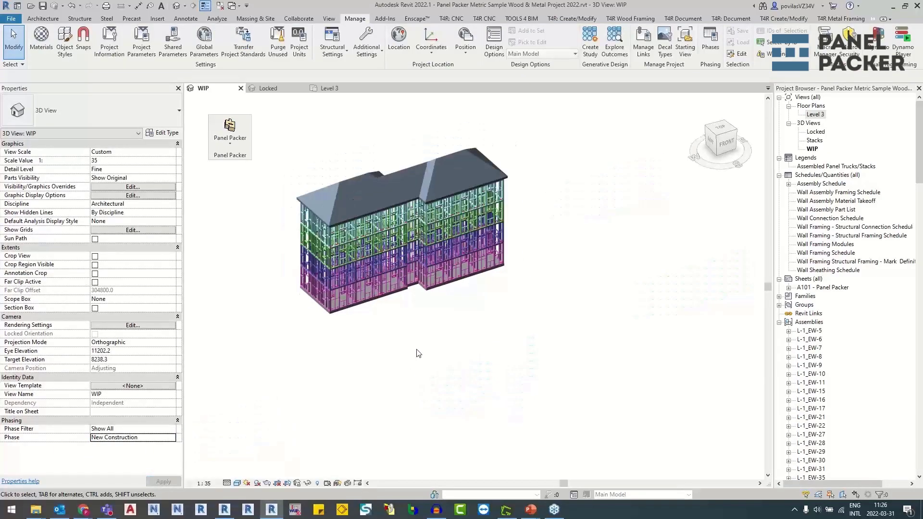
{"action": "scroll", "coordinate": [418, 357], "scroll_direction": "down", "scroll_amount": 3}
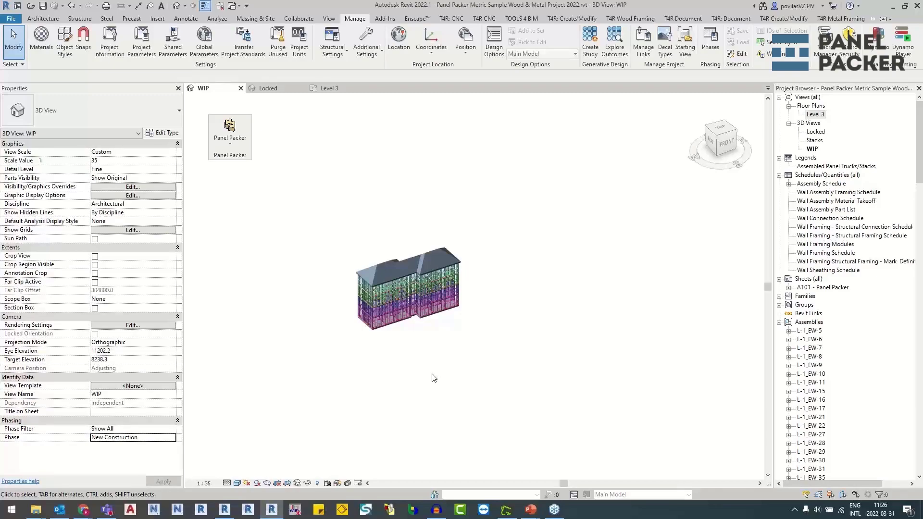
{"action": "left_click", "coordinate": [172, 438]}
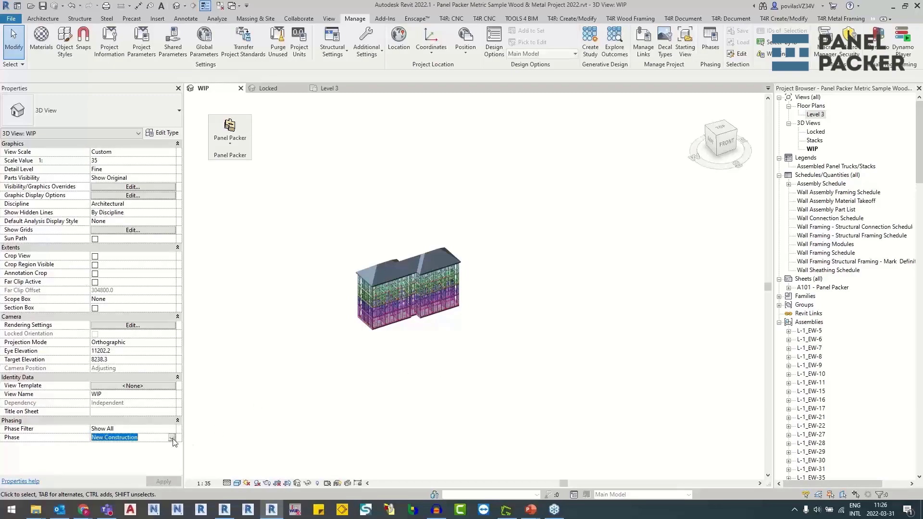
{"action": "left_click", "coordinate": [172, 438]}
{"action": "left_click", "coordinate": [113, 461]}
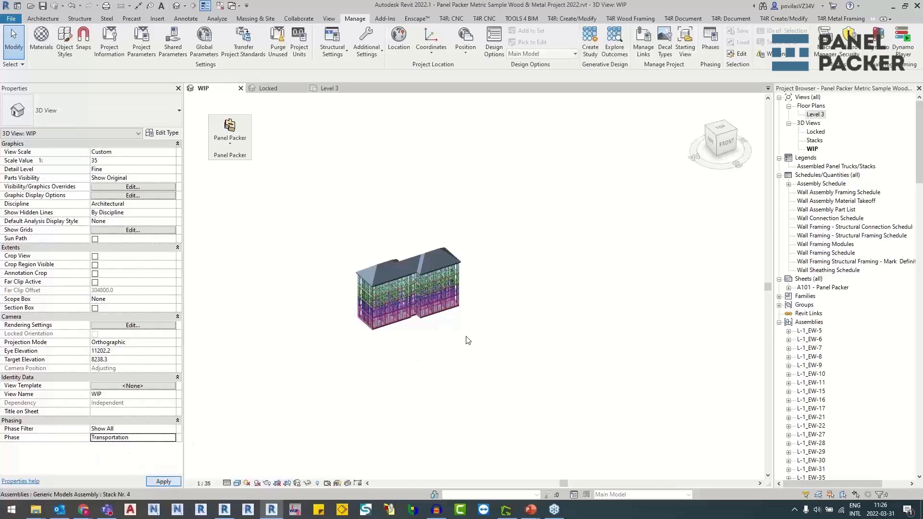
{"action": "scroll", "coordinate": [457, 342], "scroll_direction": "up", "scroll_amount": 2}
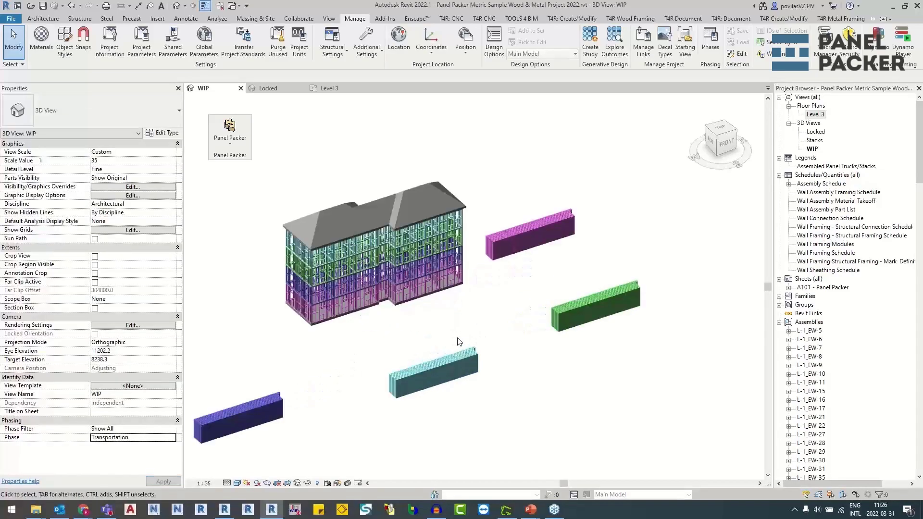
Step: Select magenta Stack Nr. 1 in the WIP view and, in the Level 3 plan, move it about 42000 mm to below the building's left half
{"action": "left_click", "coordinate": [330, 88]}
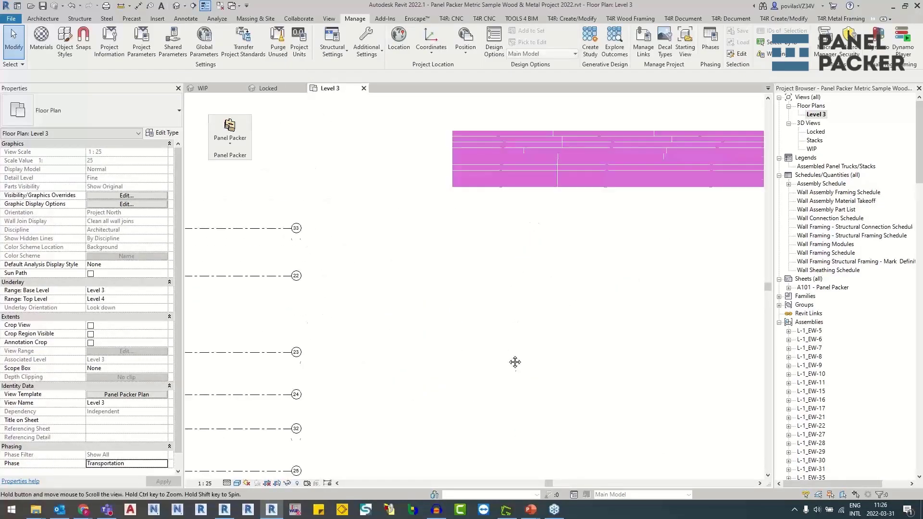
{"action": "scroll", "coordinate": [554, 252], "scroll_direction": "down", "scroll_amount": 5}
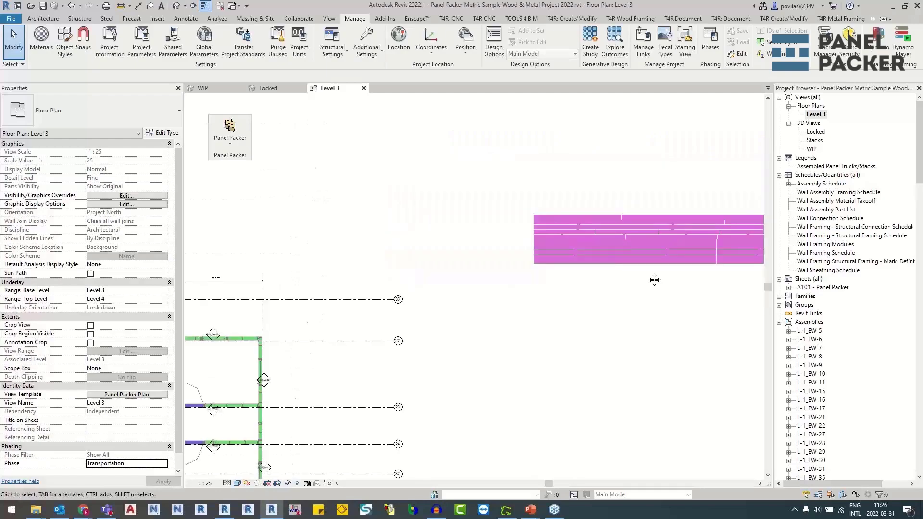
{"action": "scroll", "coordinate": [489, 268], "scroll_direction": "down", "scroll_amount": 3}
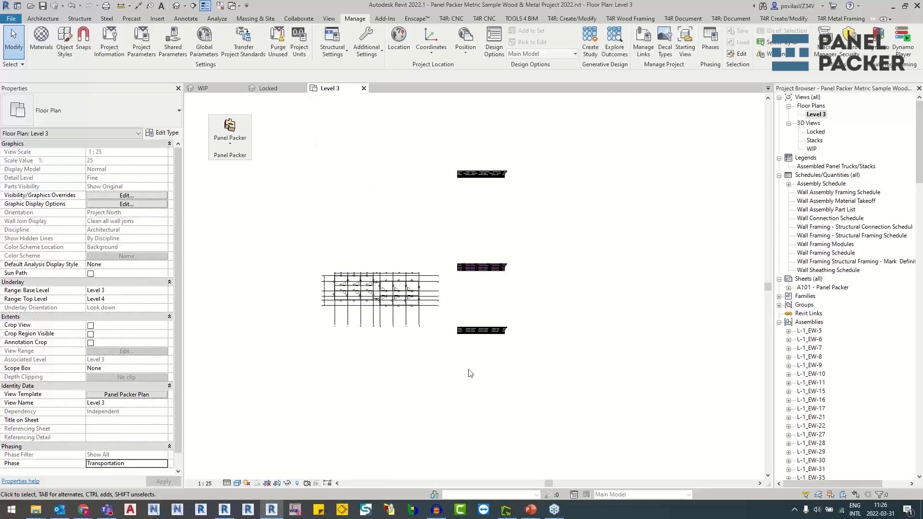
{"action": "left_click", "coordinate": [213, 86]}
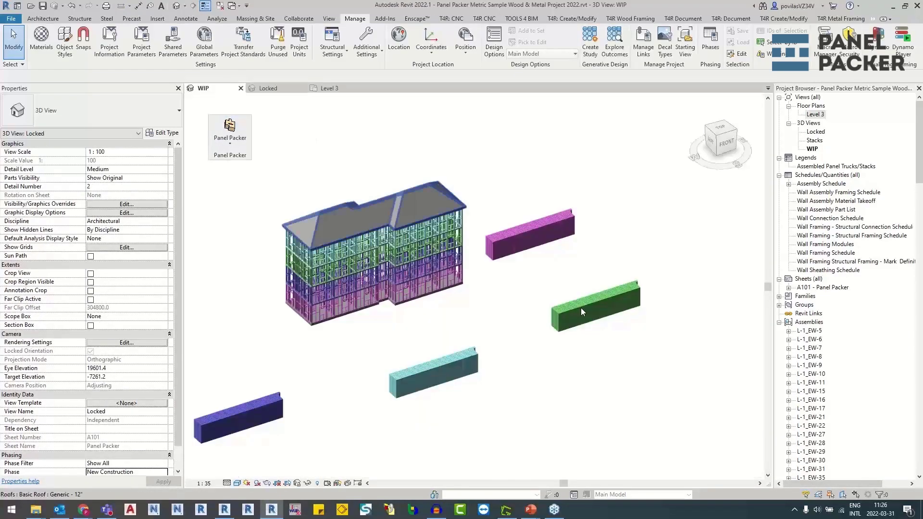
{"action": "left_click", "coordinate": [534, 233]}
{"action": "left_click", "coordinate": [330, 88]}
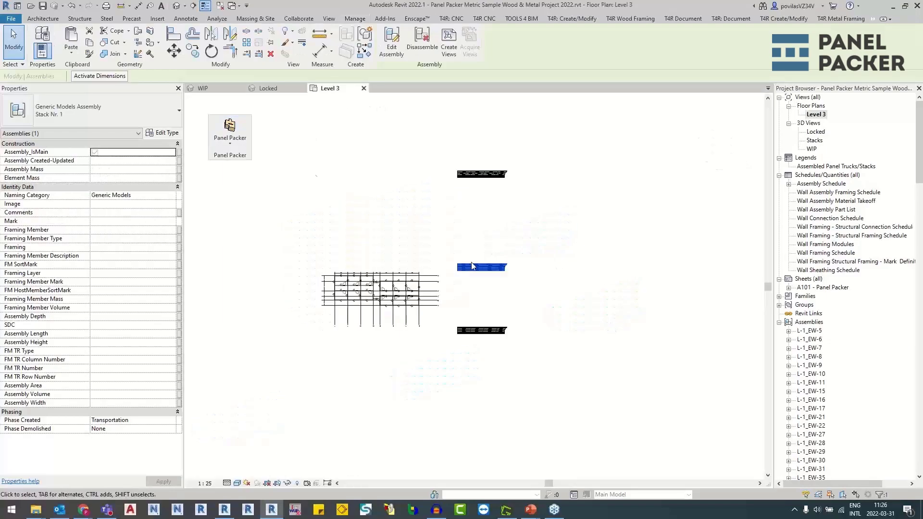
{"action": "left_click", "coordinate": [174, 50]}
{"action": "left_click", "coordinate": [457, 271]}
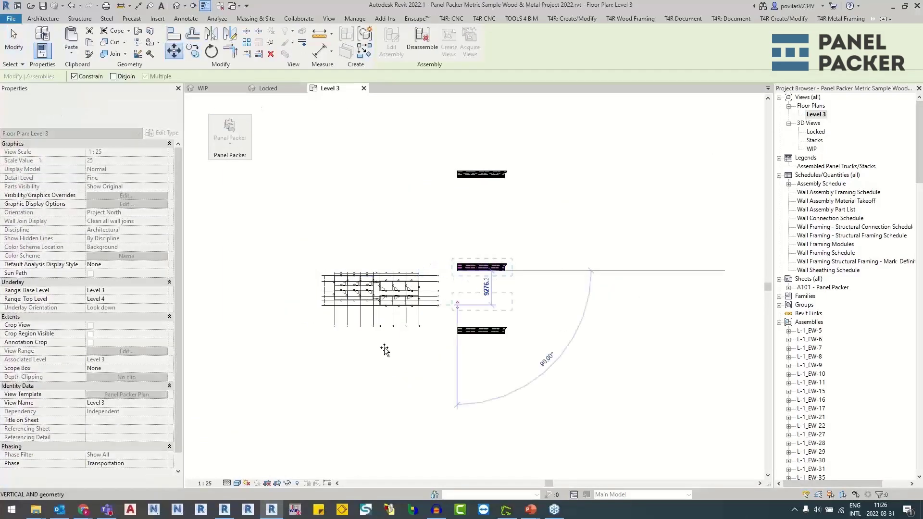
{"action": "left_click", "coordinate": [322, 348]}
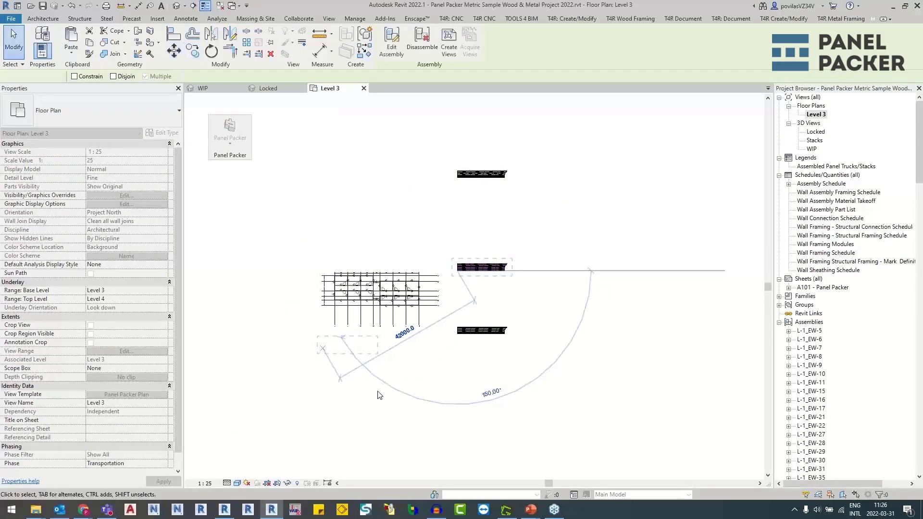
{"action": "scroll", "coordinate": [343, 361], "scroll_direction": "up", "scroll_amount": 3}
{"action": "key", "text": "Escape"}
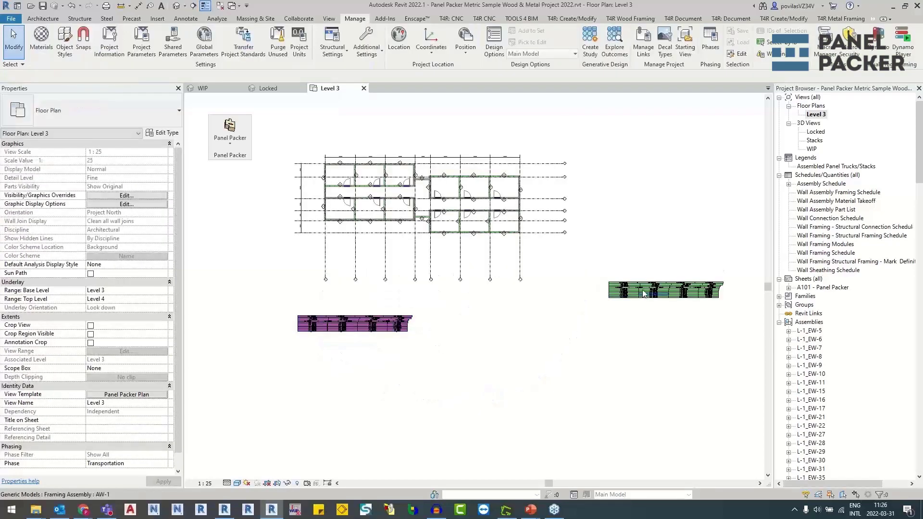
Step: Return to the WIP 3D view and inspect the magenta, green, cyan and blue stack assemblies one by one
{"action": "scroll", "coordinate": [442, 247], "scroll_direction": "down", "scroll_amount": 2}
{"action": "key", "text": "ctrl+Tab"}
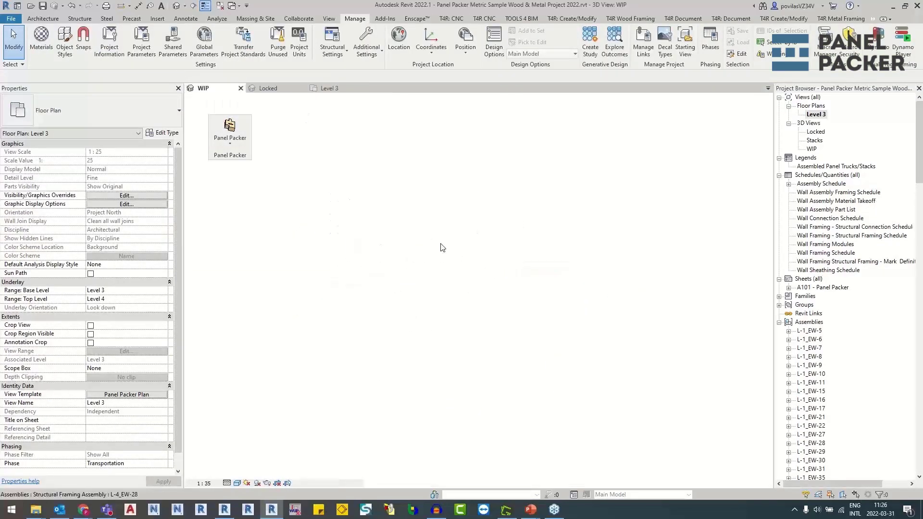
{"action": "left_click_drag", "start_coordinate": [655, 364], "coordinate": [543, 258]}
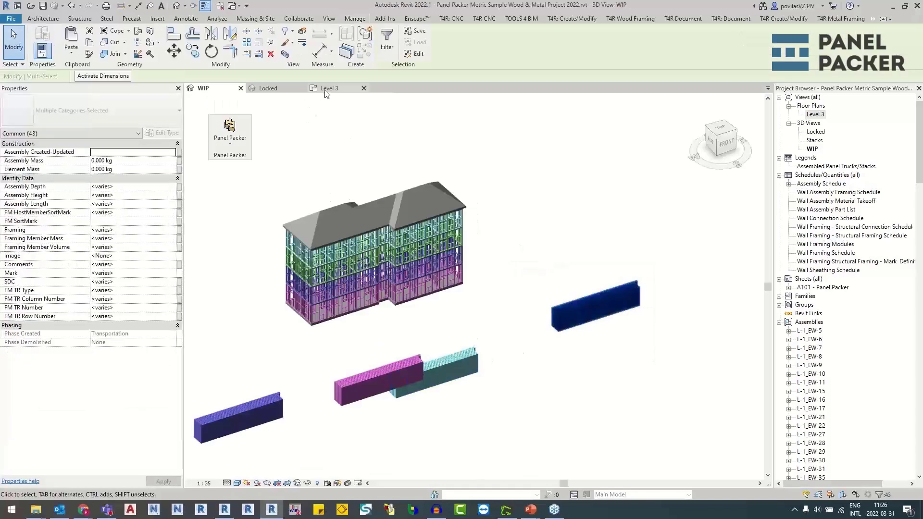
{"action": "key", "text": "Escape"}
{"action": "left_click", "coordinate": [357, 382]}
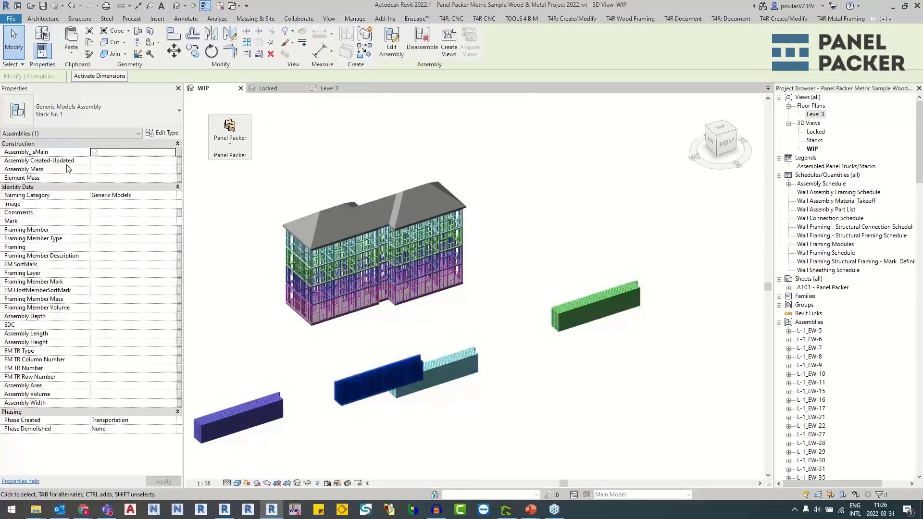
{"action": "key", "text": "Escape"}
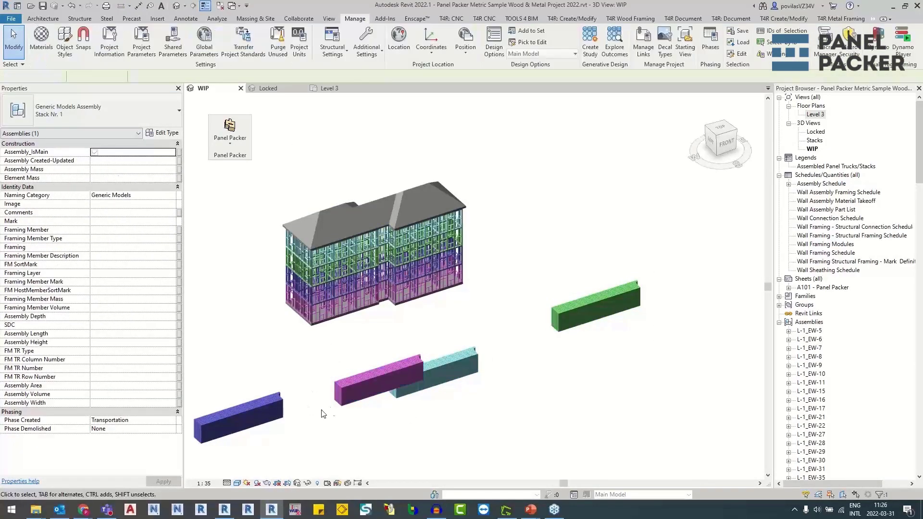
{"action": "left_click", "coordinate": [340, 395]}
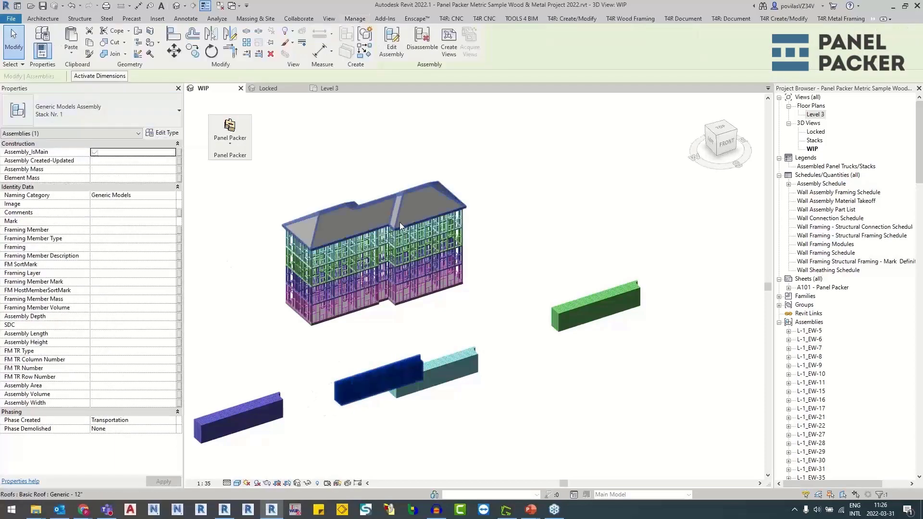
{"action": "left_click", "coordinate": [597, 303]}
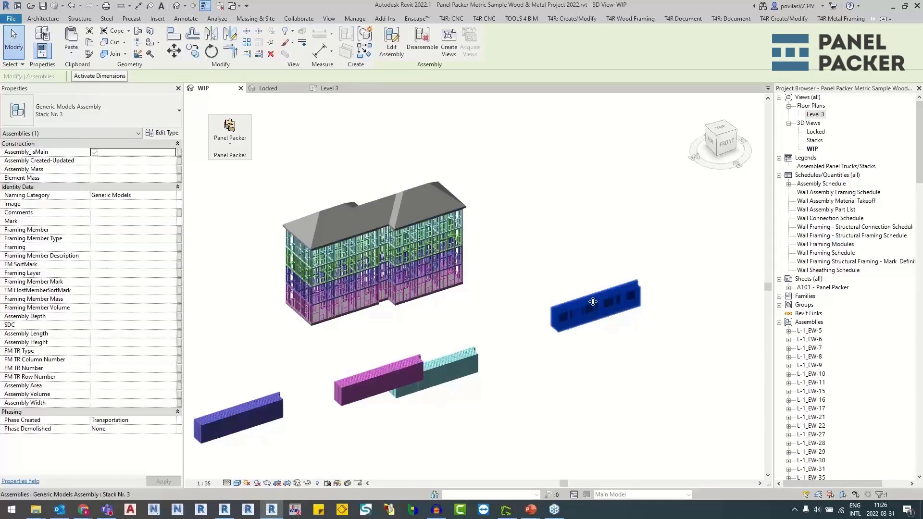
{"action": "left_click", "coordinate": [466, 365]}
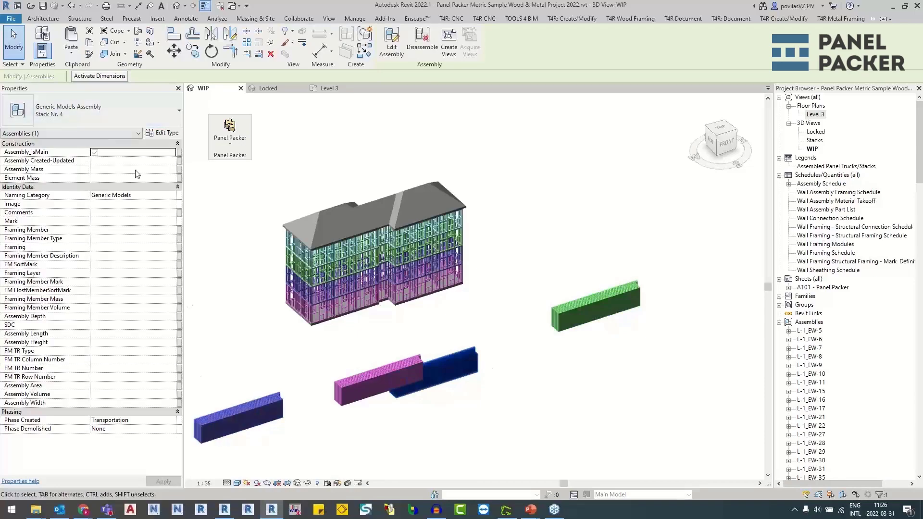
{"action": "left_click", "coordinate": [216, 411]}
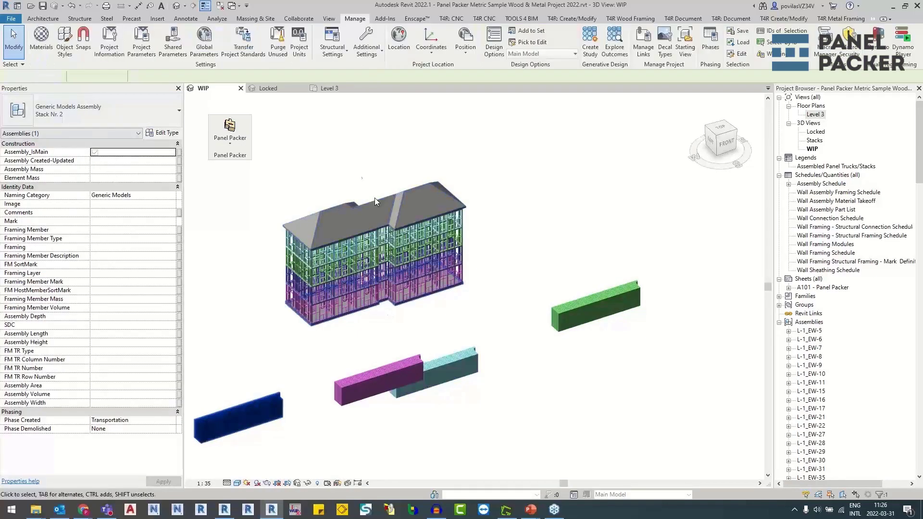
Step: Select green Stack Nr. 3 in the WIP view and, in the Level 3 plan, move it just above the magenta stack with left ends aligned
{"action": "left_click_drag", "start_coordinate": [659, 352], "coordinate": [572, 242]}
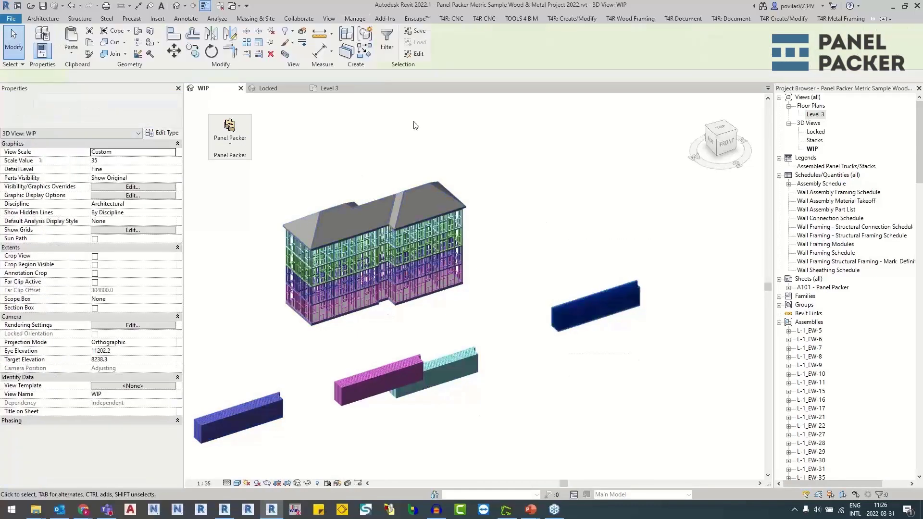
{"action": "left_click", "coordinate": [332, 88]}
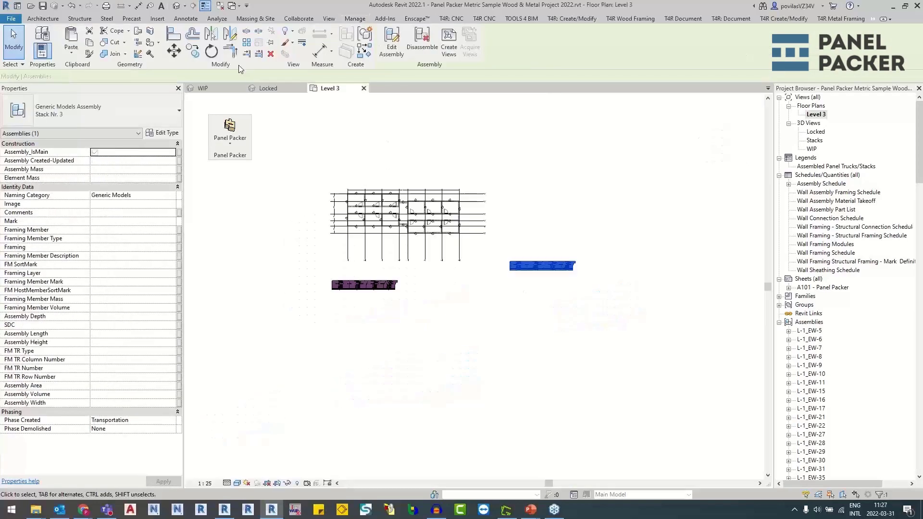
{"action": "left_click", "coordinate": [174, 50]}
{"action": "left_click", "coordinate": [510, 269]}
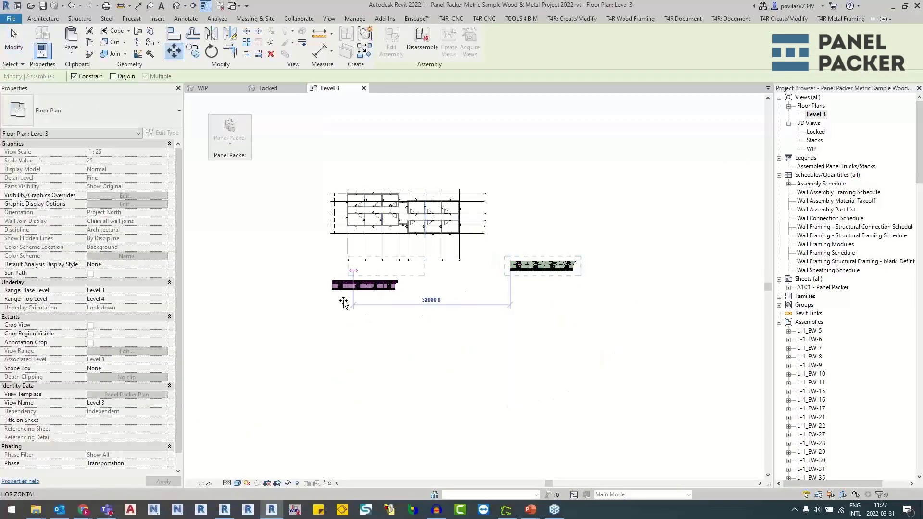
{"action": "scroll", "coordinate": [325, 249], "scroll_direction": "up", "scroll_amount": 8}
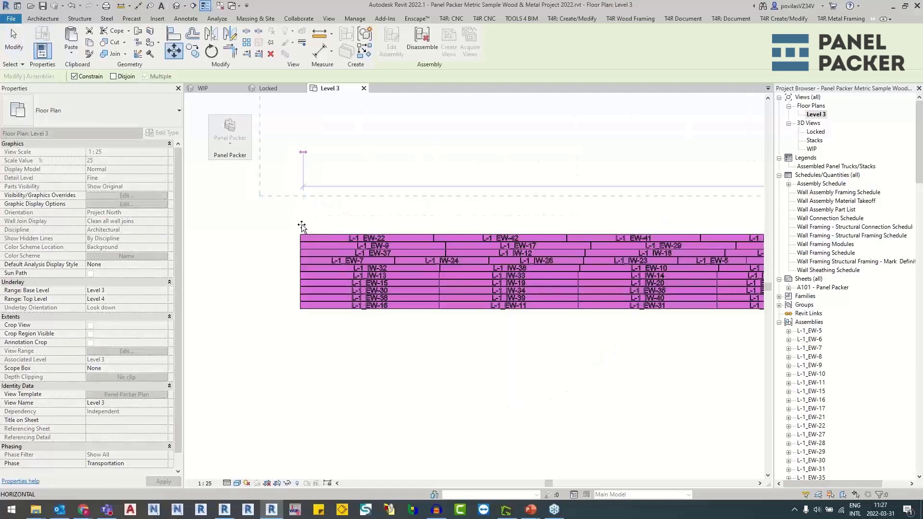
{"action": "left_click", "coordinate": [300, 200]}
{"action": "left_click", "coordinate": [400, 348]}
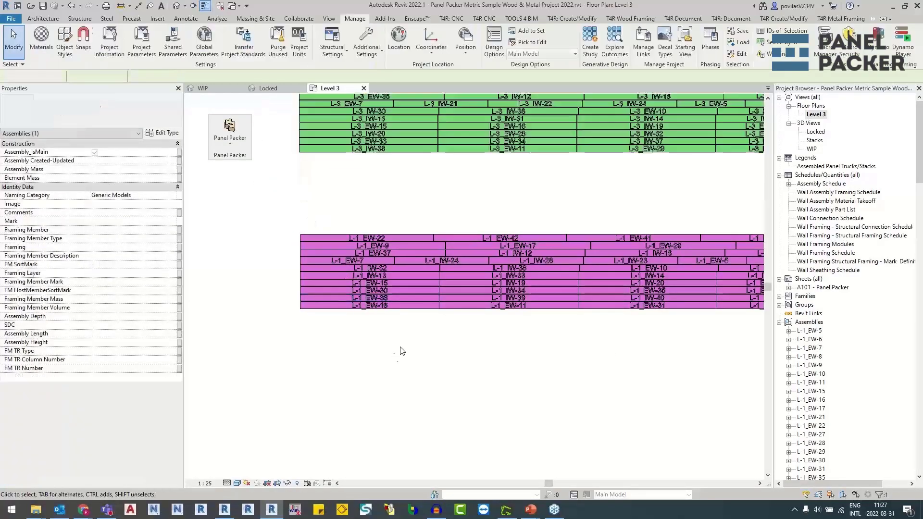
Step: Examine the rearranged green and magenta stacks beneath the building in the Level 3 plan and in the WIP 3D view
{"action": "scroll", "coordinate": [402, 350], "scroll_direction": "down", "scroll_amount": 5}
{"action": "scroll", "coordinate": [604, 326], "scroll_direction": "down", "scroll_amount": 3}
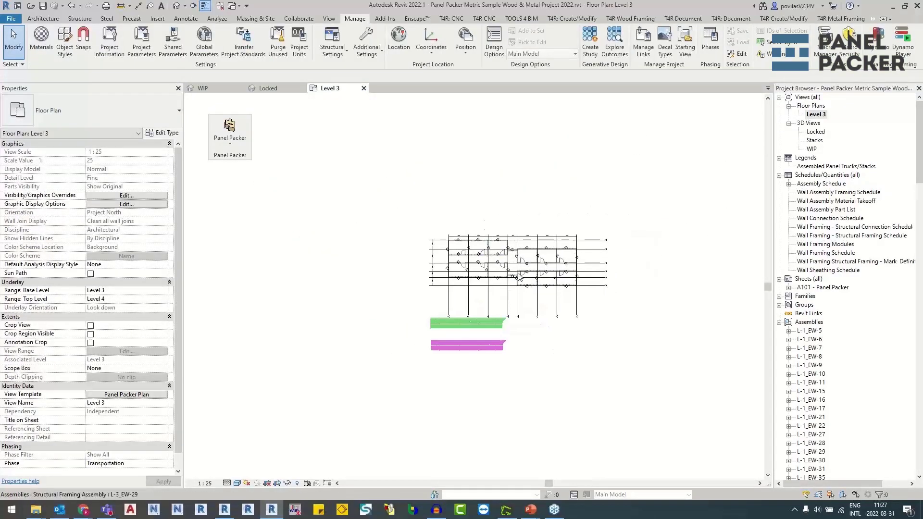
{"action": "scroll", "coordinate": [527, 297], "scroll_direction": "up", "scroll_amount": 5}
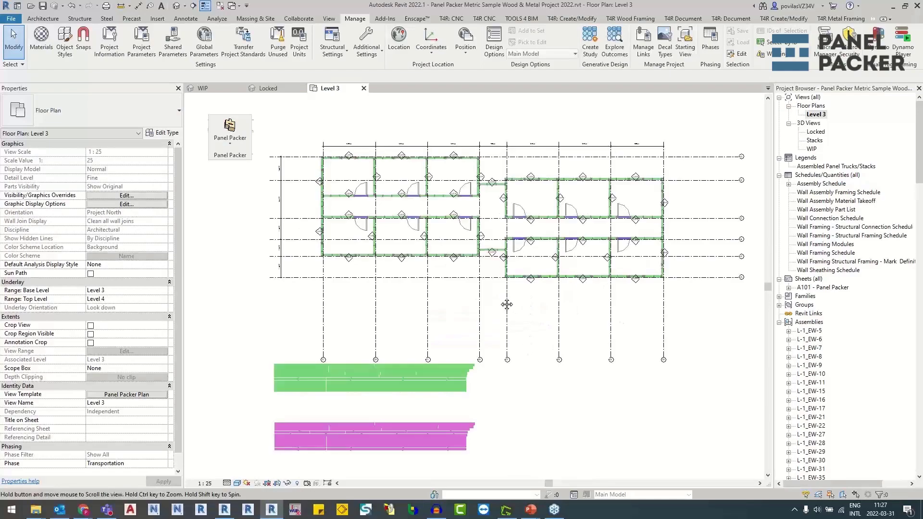
{"action": "scroll", "coordinate": [529, 348], "scroll_direction": "down", "scroll_amount": 3}
{"action": "scroll", "coordinate": [536, 346], "scroll_direction": "up", "scroll_amount": 2}
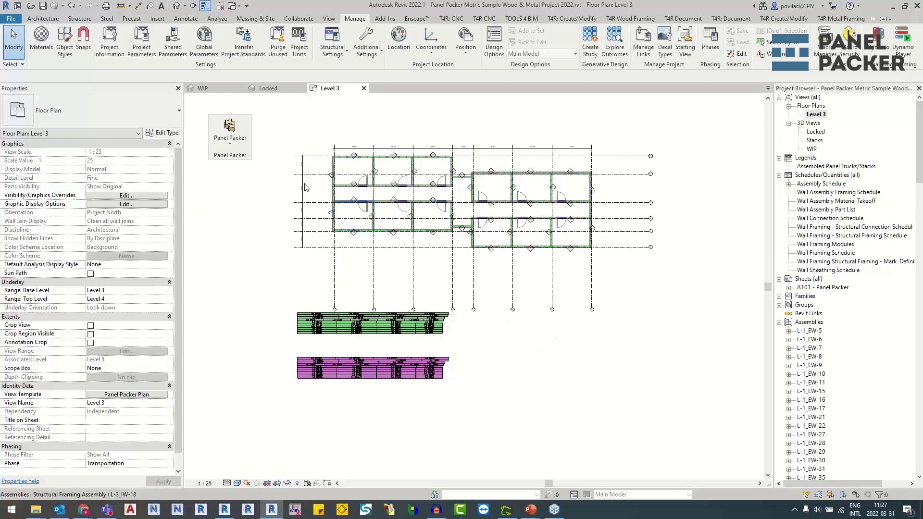
{"action": "left_click", "coordinate": [268, 88]}
{"action": "left_click", "coordinate": [216, 90]}
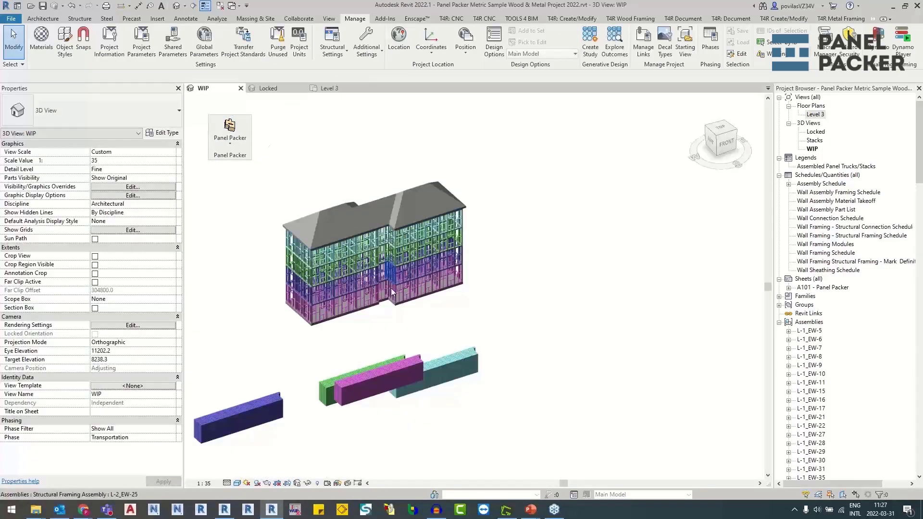
{"action": "middle_click_drag", "start_coordinate": [505, 298], "coordinate": [521, 390], "text": "shift"}
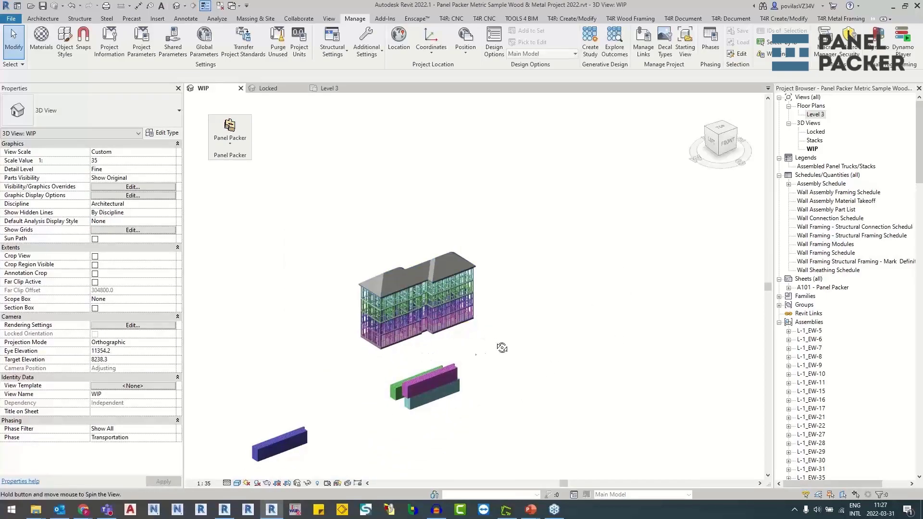
{"action": "middle_click_drag", "start_coordinate": [501, 347], "coordinate": [447, 331], "text": "shift"}
{"action": "scroll", "coordinate": [447, 332], "scroll_direction": "up", "scroll_amount": 3}
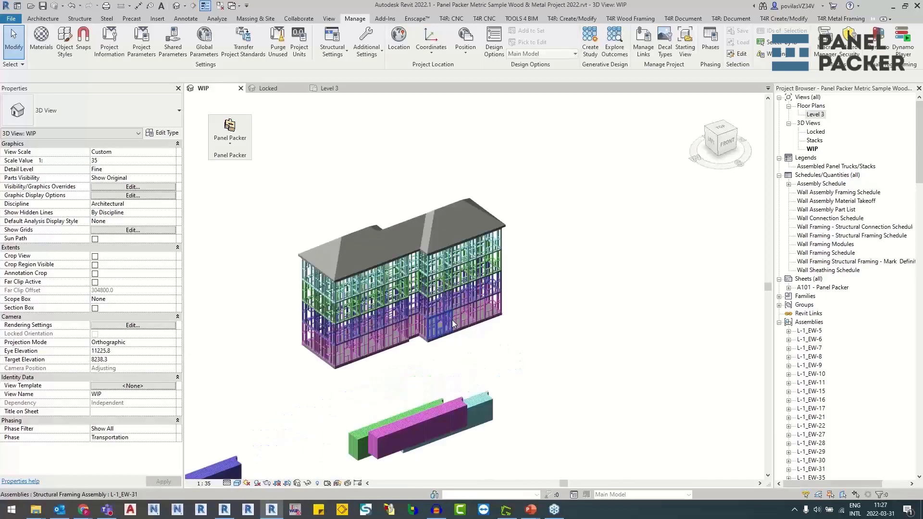
Step: Review the export configurations offered by the Panel Packer packing command, leaving the selection dialog without packing anything
{"action": "left_click", "coordinate": [230, 134]}
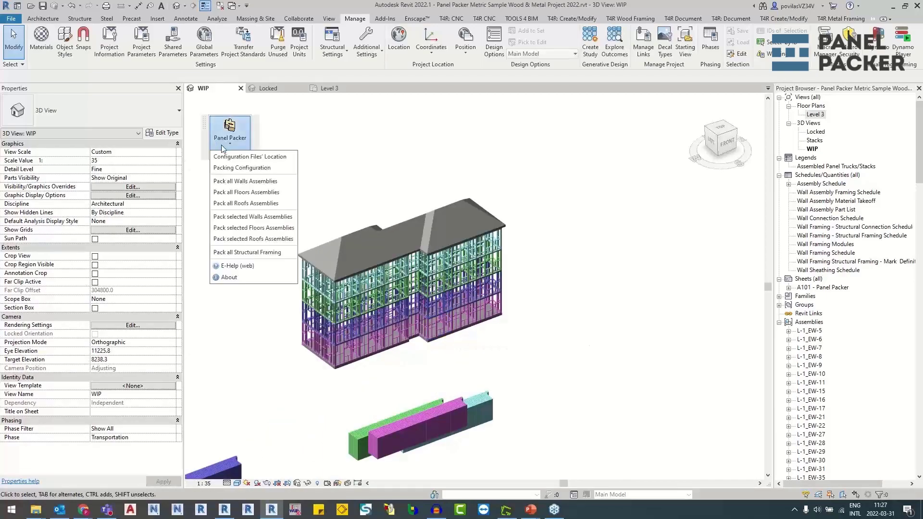
{"action": "left_click", "coordinate": [317, 157]}
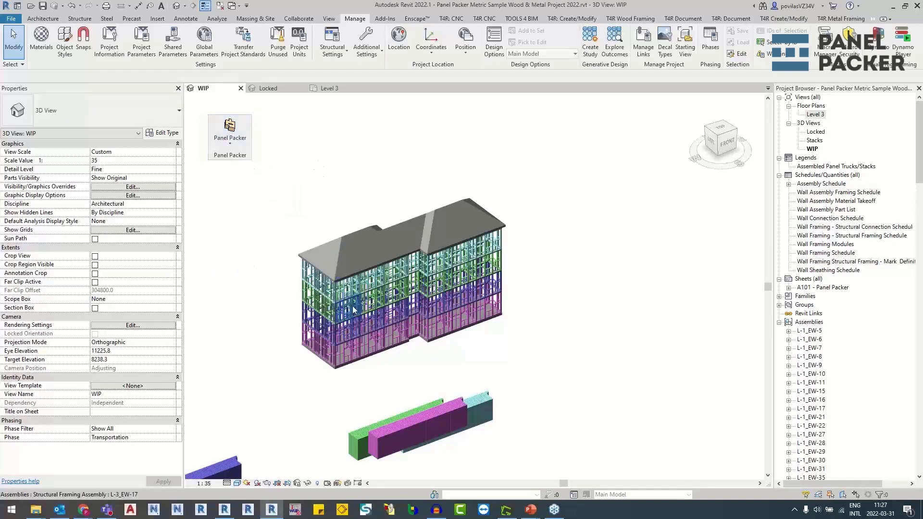
{"action": "left_click", "coordinate": [230, 134]}
{"action": "left_click", "coordinate": [256, 192]}
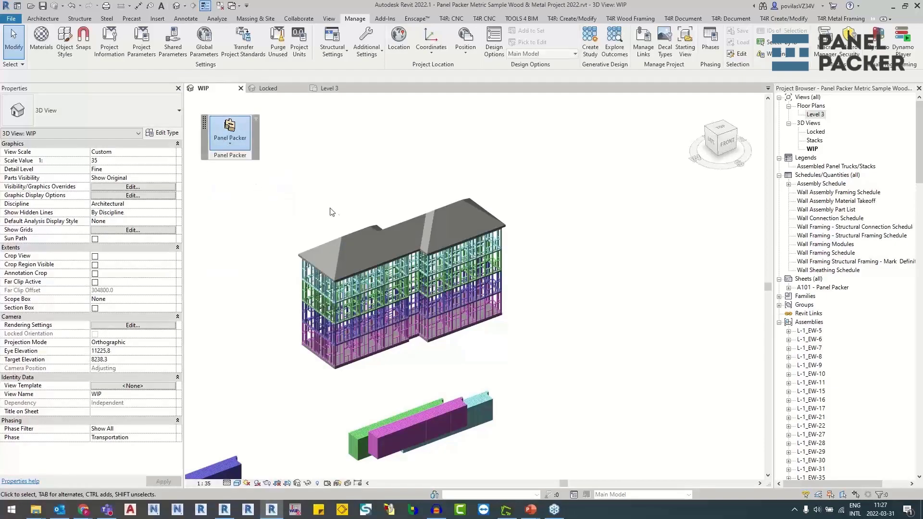
{"action": "left_click", "coordinate": [452, 246]}
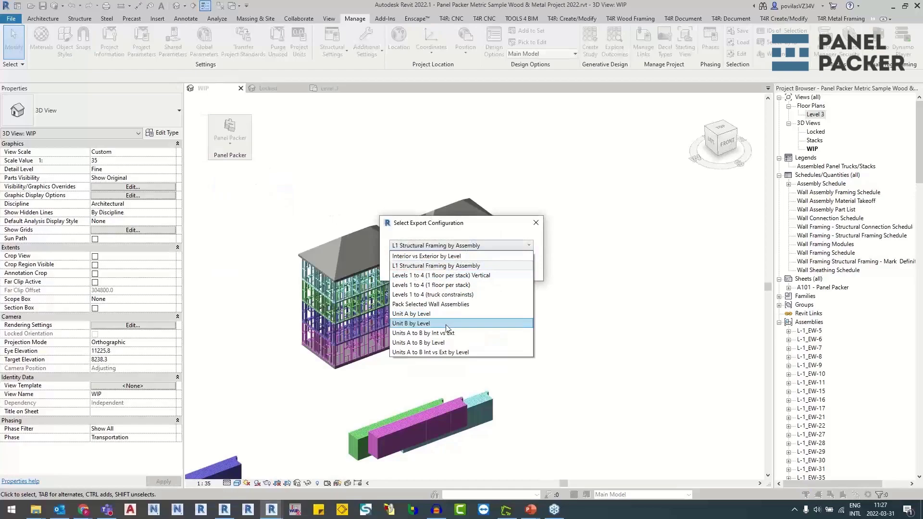
{"action": "left_click", "coordinate": [446, 245]}
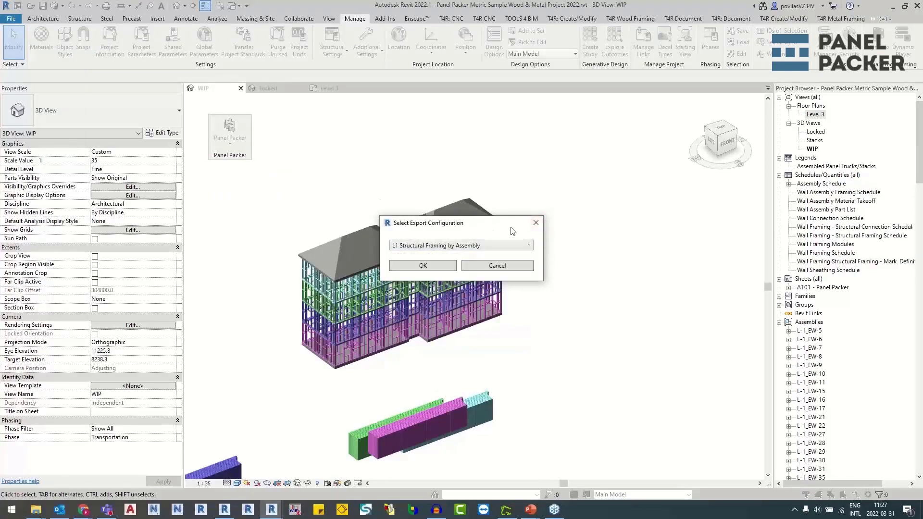
{"action": "left_click", "coordinate": [536, 223]}
Step: Open the Packing Configuration and examine the configuration list and the Common Settings of L1 Structural Framing by Assembly
{"action": "left_click", "coordinate": [230, 137]}
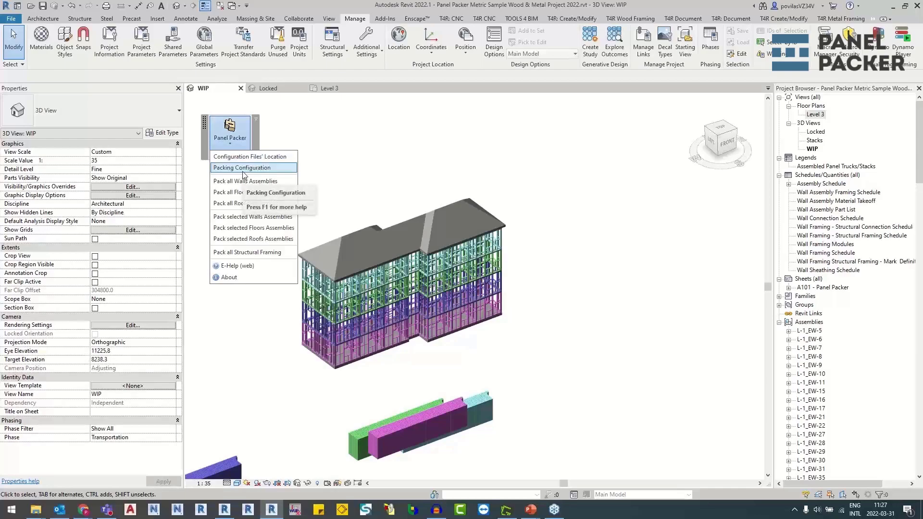
{"action": "left_click", "coordinate": [244, 169]}
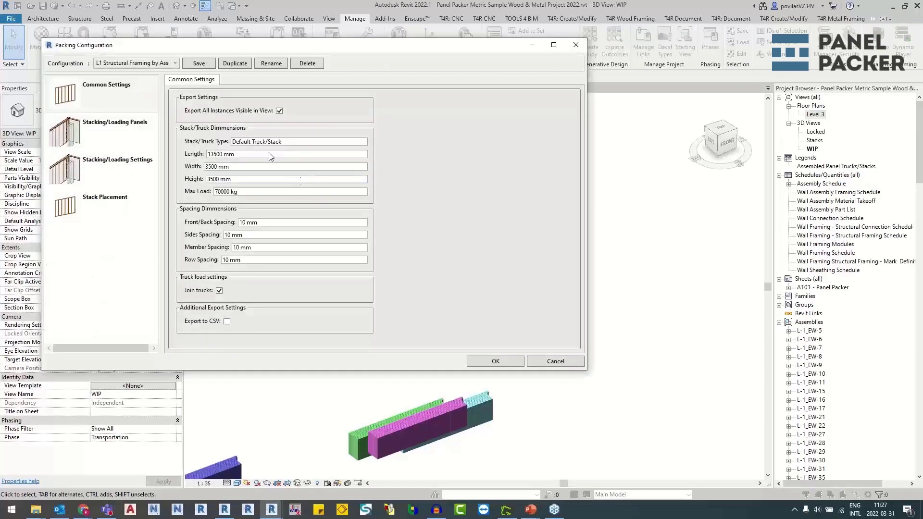
{"action": "left_click_drag", "start_coordinate": [153, 50], "coordinate": [221, 60]}
{"action": "left_click", "coordinate": [220, 73]}
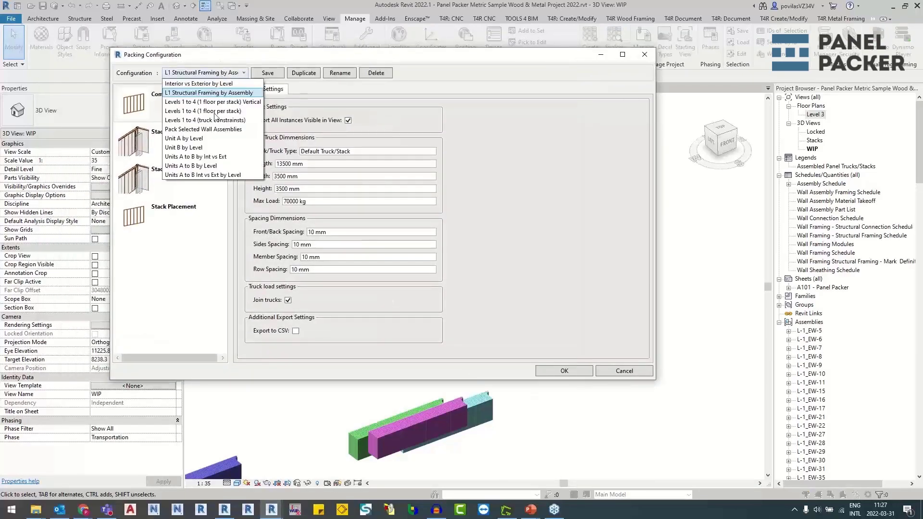
{"action": "left_click", "coordinate": [223, 59]}
{"action": "left_click", "coordinate": [188, 104]}
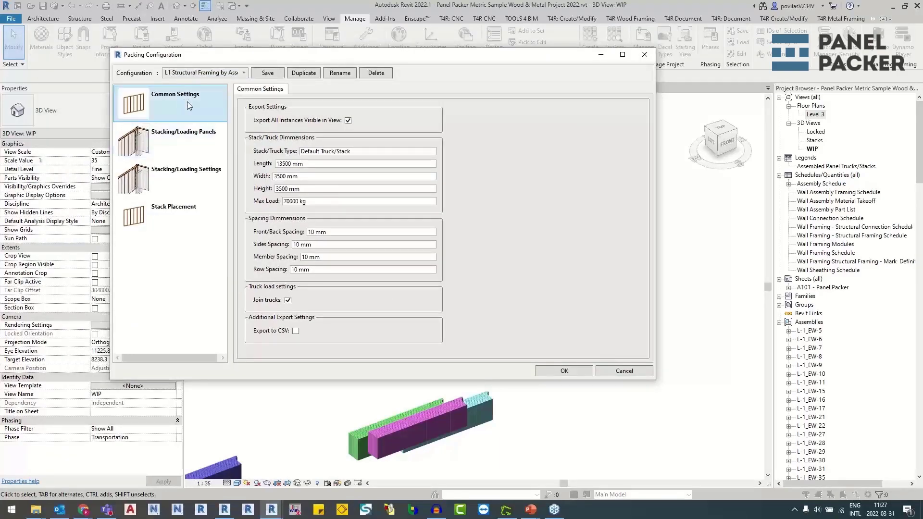
{"action": "left_click_drag", "start_coordinate": [357, 151], "coordinate": [288, 152]}
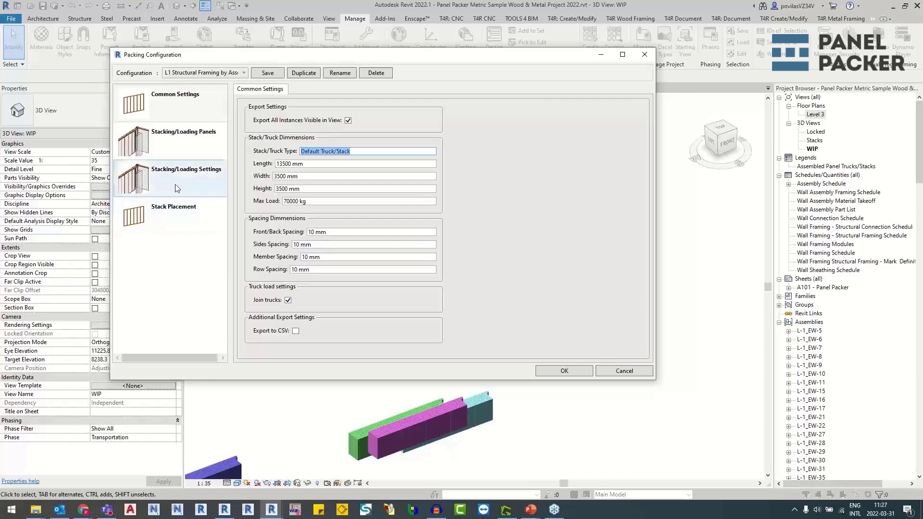
Step: Examine the Stack Placement settings, including the packaging placement method and the available placement phases
{"action": "left_click", "coordinate": [191, 222]}
{"action": "left_click", "coordinate": [284, 126]}
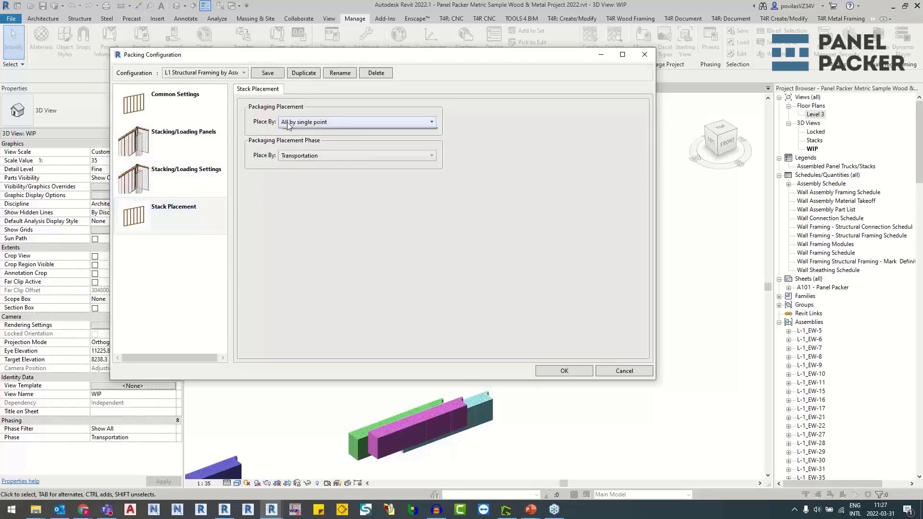
{"action": "left_click", "coordinate": [267, 124]}
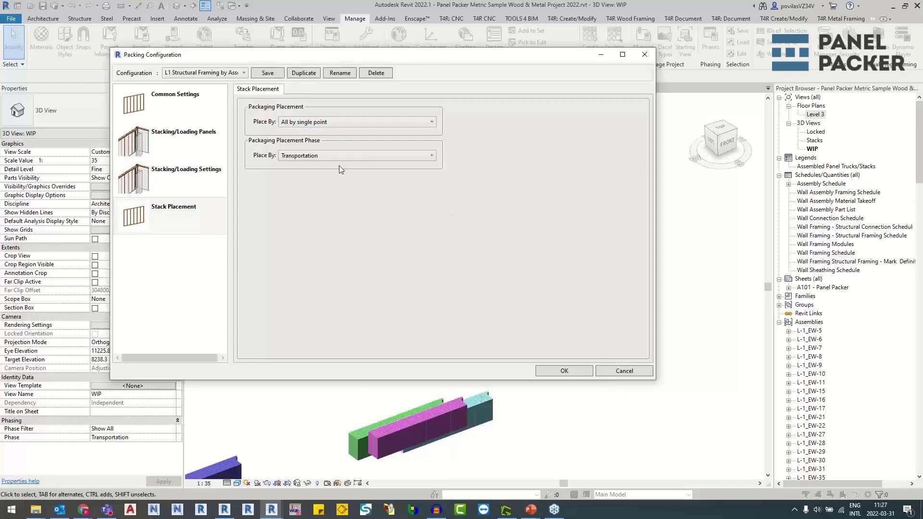
{"action": "left_click", "coordinate": [312, 157]}
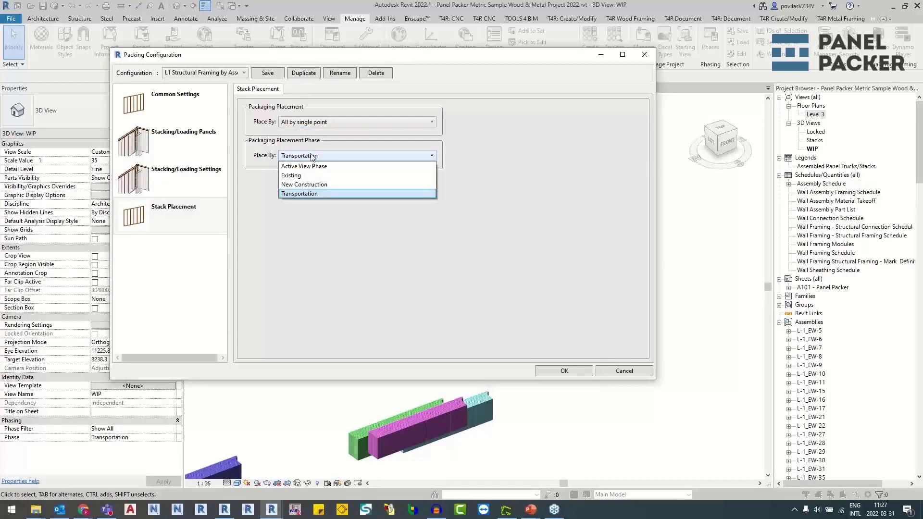
Step: Examine the wall orientation and filtering options in Stacking/Loading Panels and the grouping parameters in Stacking/Loading Settings
{"action": "left_click", "coordinate": [192, 178]}
{"action": "left_click", "coordinate": [187, 144]}
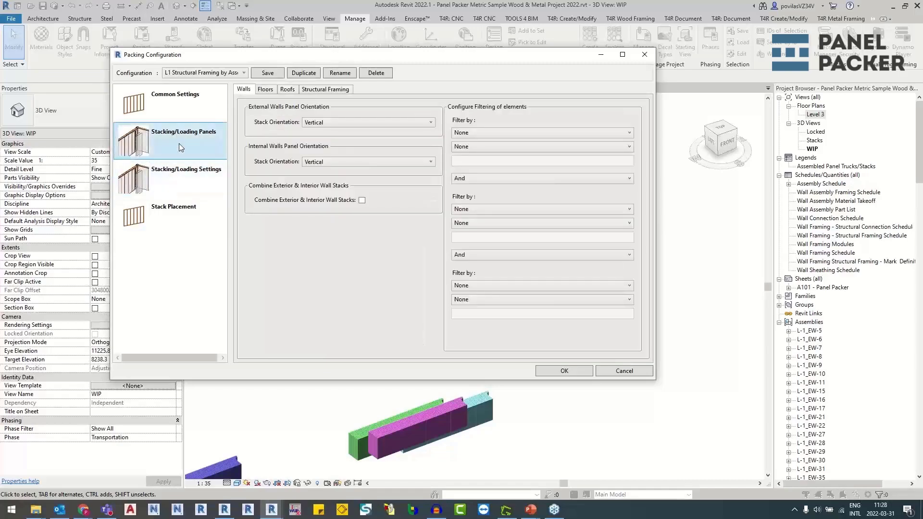
{"action": "left_click", "coordinate": [210, 167]}
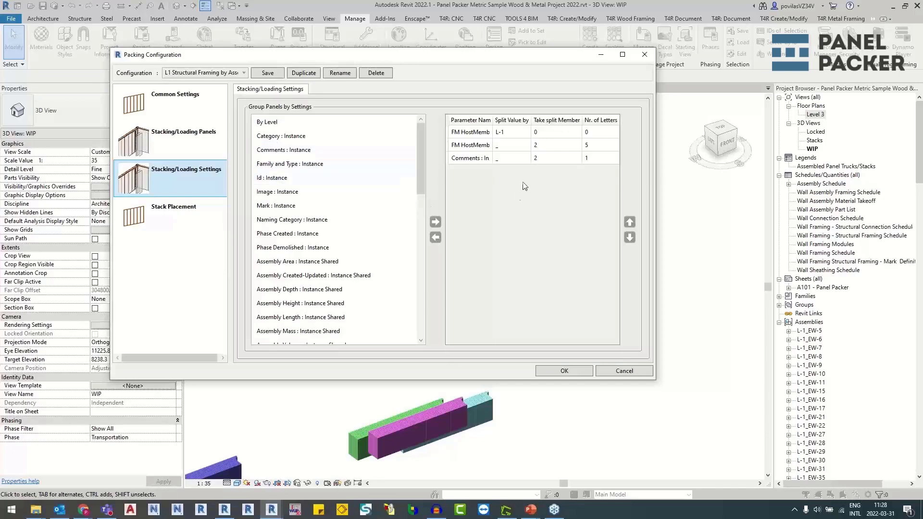
{"action": "left_click_drag", "start_coordinate": [493, 121], "coordinate": [501, 122]}
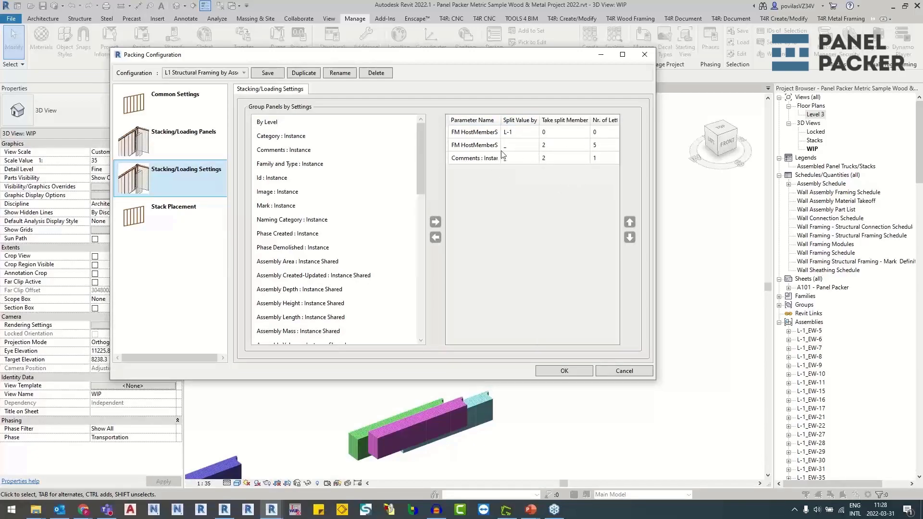
{"action": "left_click", "coordinate": [193, 138]}
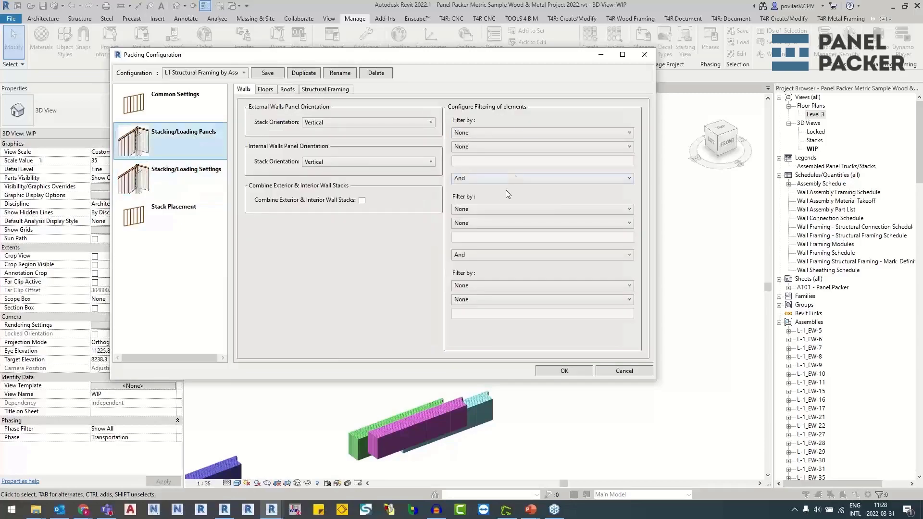
{"action": "left_click", "coordinate": [315, 123]}
{"action": "left_click", "coordinate": [315, 129]}
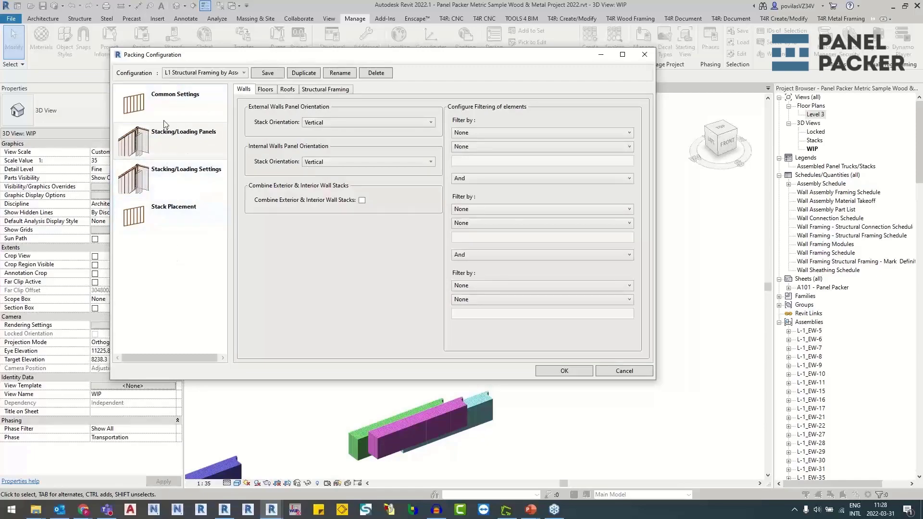
Step: Recheck the Stacking/Loading Settings and Stack Placement pages, and close the Packing Configuration without changes
{"action": "left_click", "coordinate": [169, 184]}
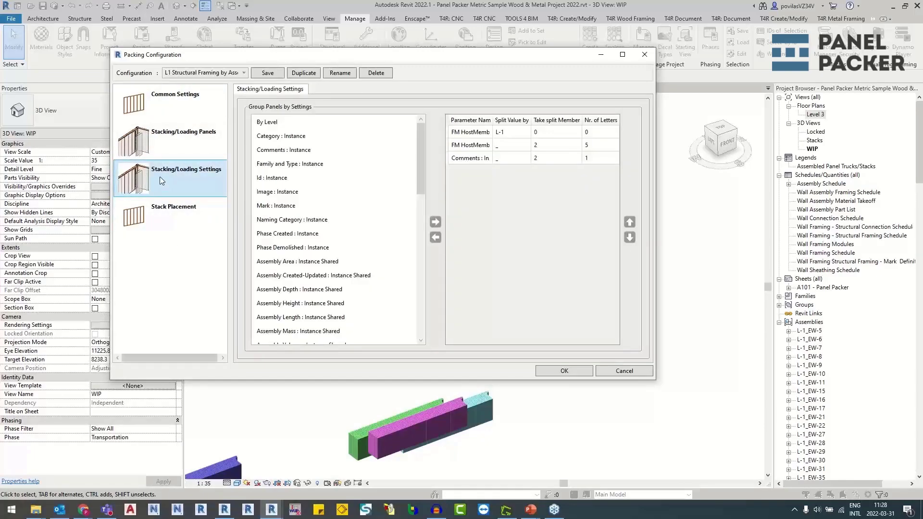
{"action": "left_click", "coordinate": [179, 211]}
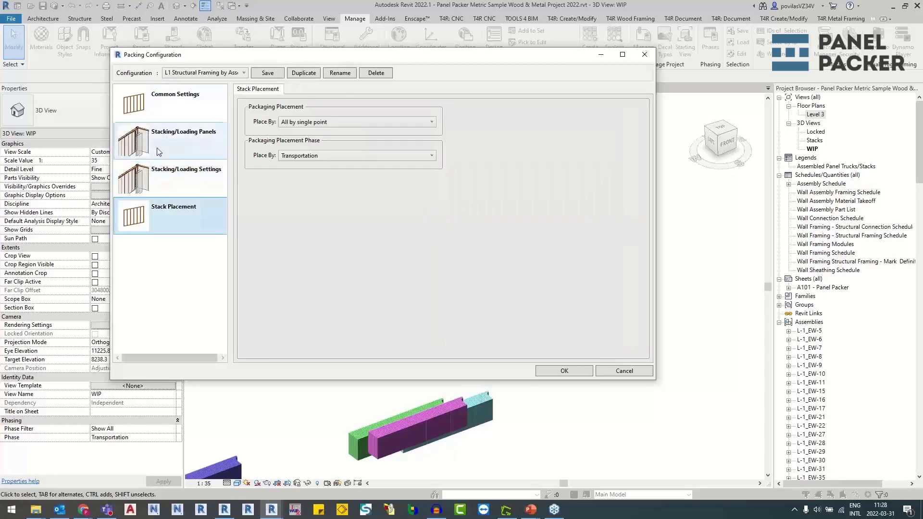
{"action": "left_click", "coordinate": [171, 166]}
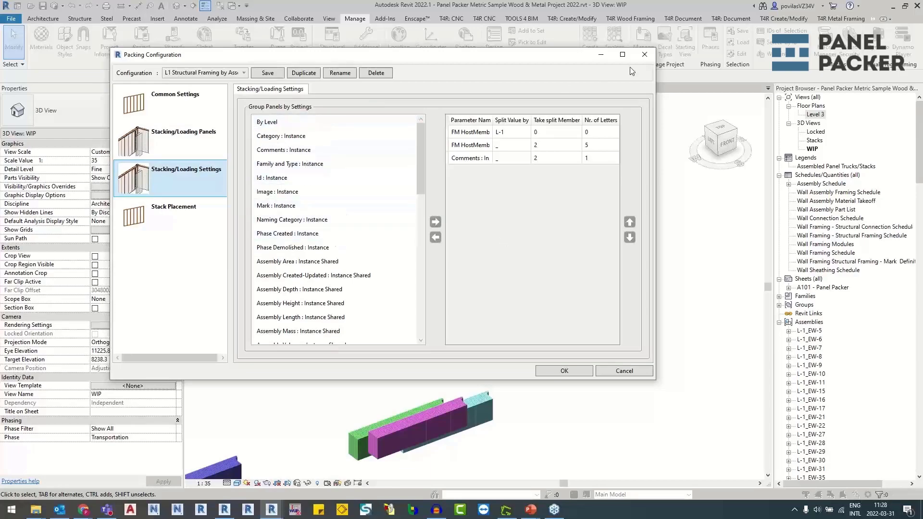
{"action": "left_click", "coordinate": [644, 55]}
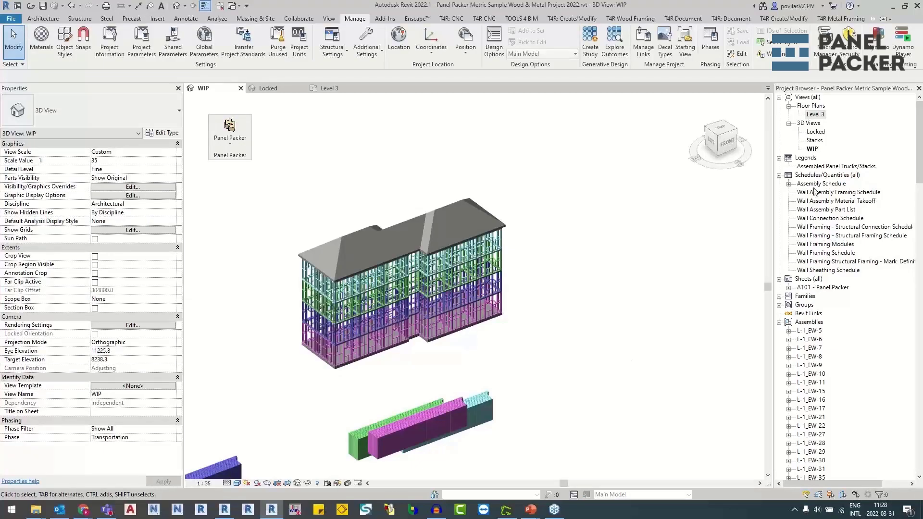
Step: Browse the project's assemblies, and open the Assembly Schedule and the Assembled Panel Trucks/Stacks legend for viewing
{"action": "scroll", "coordinate": [821, 229], "scroll_direction": "down", "scroll_amount": 10}
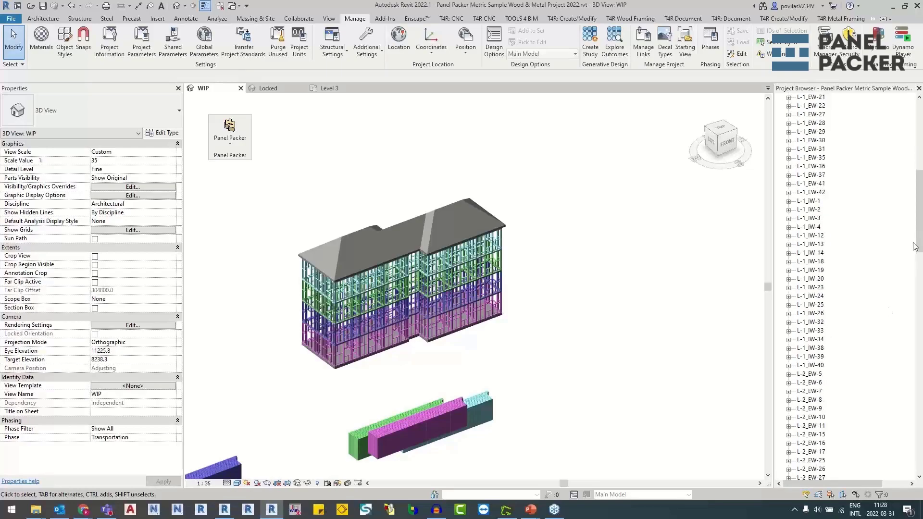
{"action": "left_click_drag", "start_coordinate": [918, 212], "coordinate": [903, 476]}
{"action": "scroll", "coordinate": [903, 476], "scroll_direction": "up", "scroll_amount": 20}
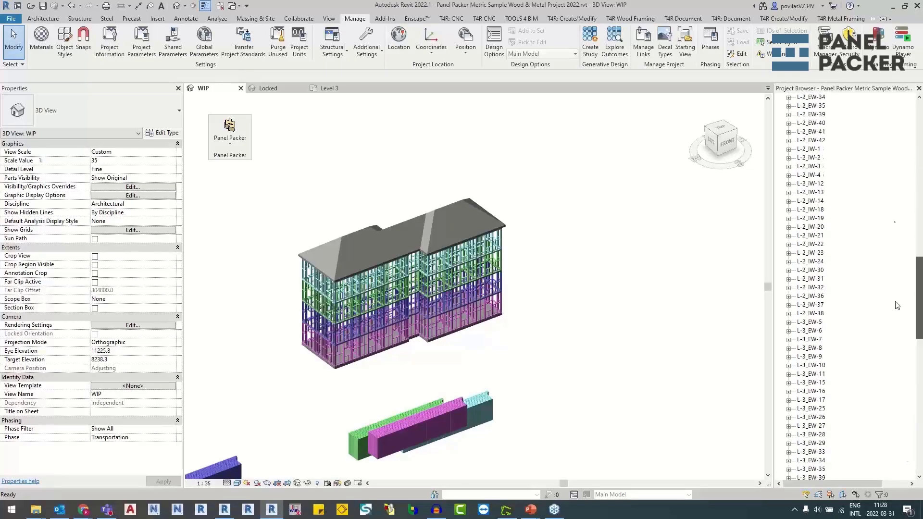
{"action": "left_click", "coordinate": [812, 184]}
{"action": "double_click", "coordinate": [811, 185]}
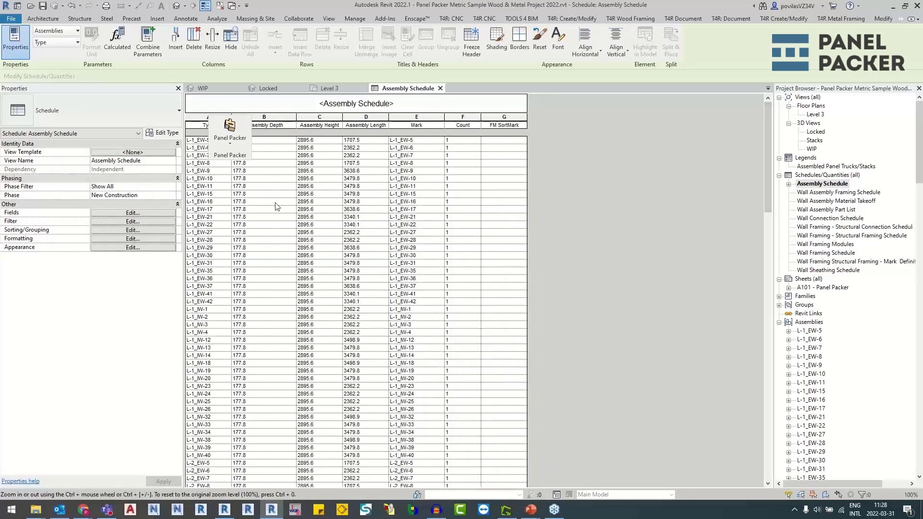
{"action": "double_click", "coordinate": [826, 167]}
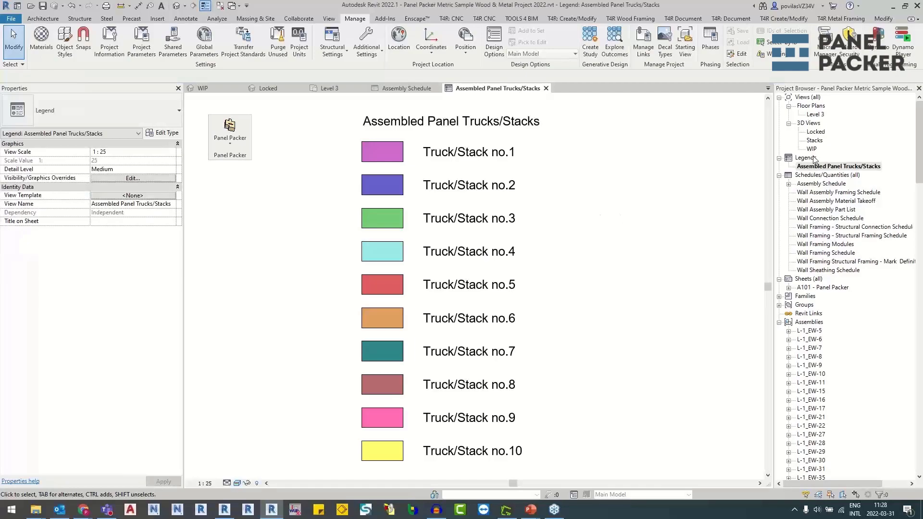
Step: Open sheet A101 - Panel Packer and examine its stack colour legend, assembly schedules and 3D building view
{"action": "double_click", "coordinate": [816, 288]}
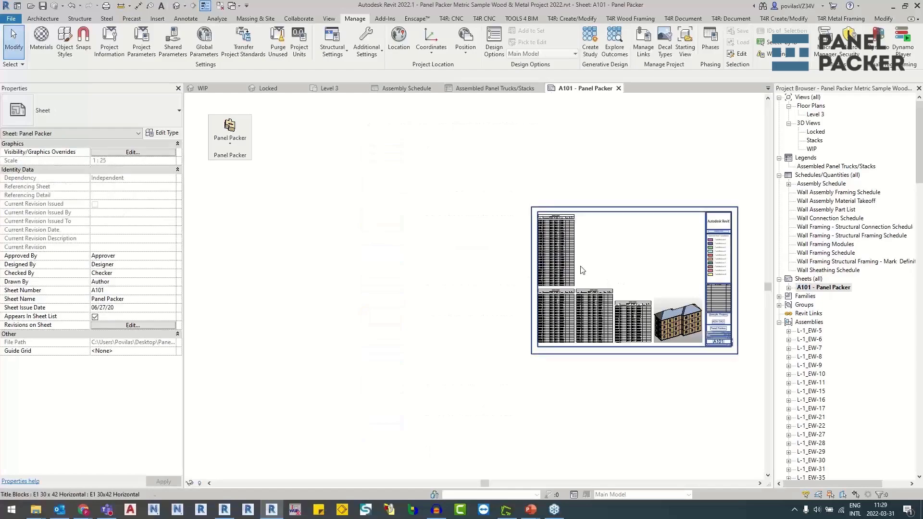
{"action": "scroll", "coordinate": [584, 272], "scroll_direction": "up", "scroll_amount": 5}
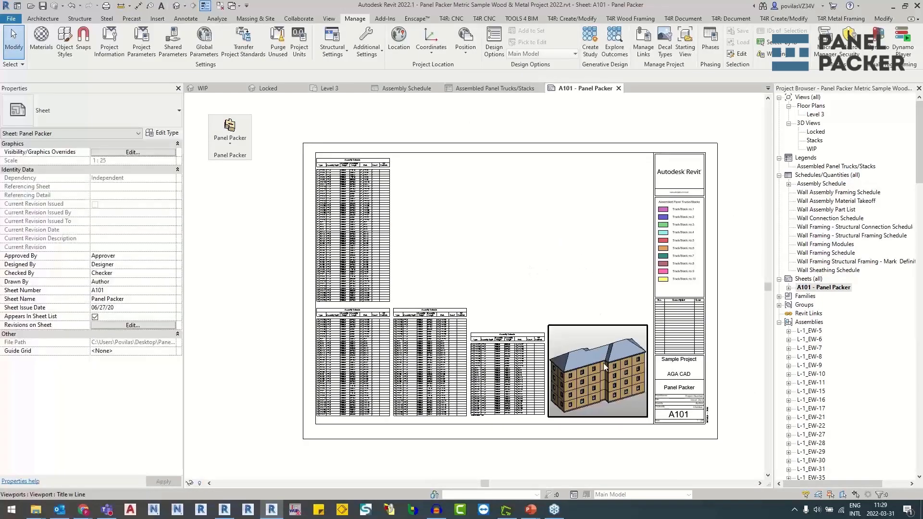
{"action": "scroll", "coordinate": [662, 245], "scroll_direction": "up", "scroll_amount": 3}
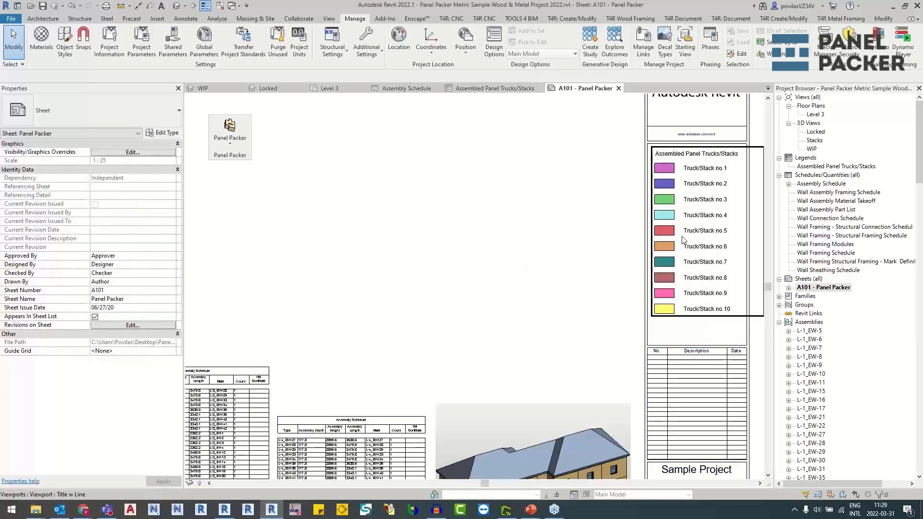
{"action": "scroll", "coordinate": [682, 239], "scroll_direction": "down", "scroll_amount": 5}
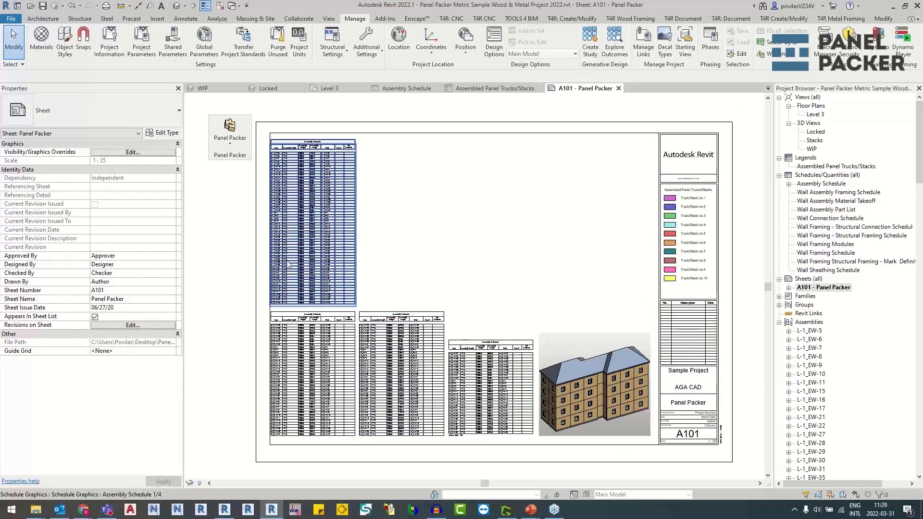
{"action": "scroll", "coordinate": [286, 312], "scroll_direction": "up", "scroll_amount": 4}
{"action": "middle_click_drag", "start_coordinate": [540, 302], "coordinate": [305, 240]}
{"action": "scroll", "coordinate": [521, 186], "scroll_direction": "down", "scroll_amount": 5}
{"action": "scroll", "coordinate": [351, 227], "scroll_direction": "down", "scroll_amount": 2}
{"action": "middle_click_drag", "start_coordinate": [412, 230], "coordinate": [411, 230]}
{"action": "scroll", "coordinate": [404, 229], "scroll_direction": "down", "scroll_amount": 2}
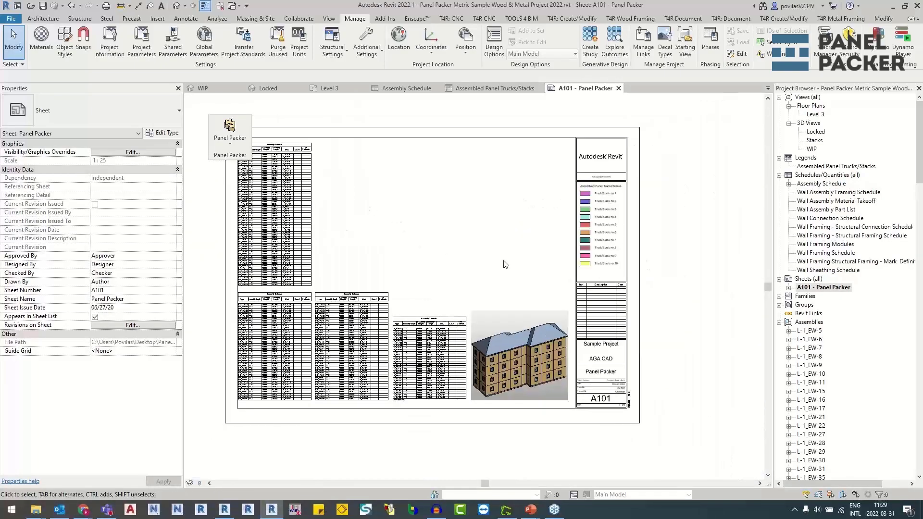
{"action": "scroll", "coordinate": [488, 256], "scroll_direction": "up", "scroll_amount": 1}
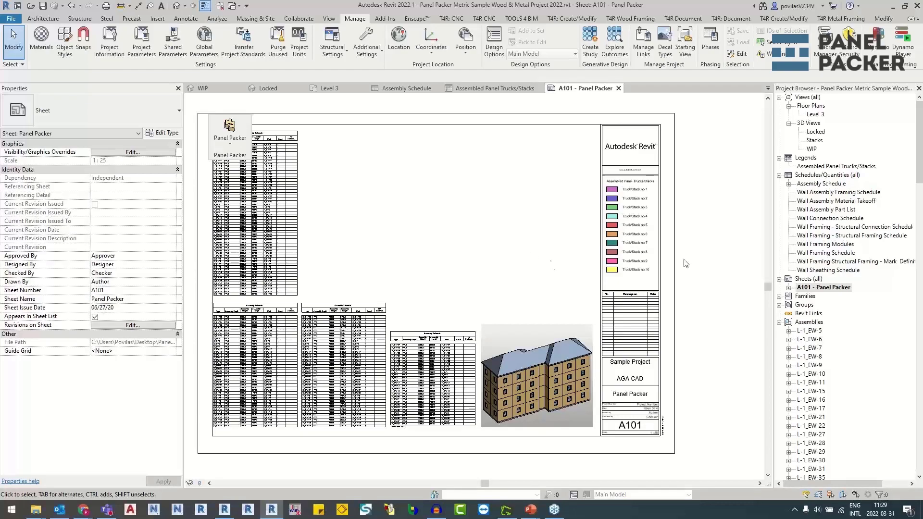
Step: Check the Stacks 3D view and return through the Level 3 and Locked views to the WIP view
{"action": "double_click", "coordinate": [814, 141]}
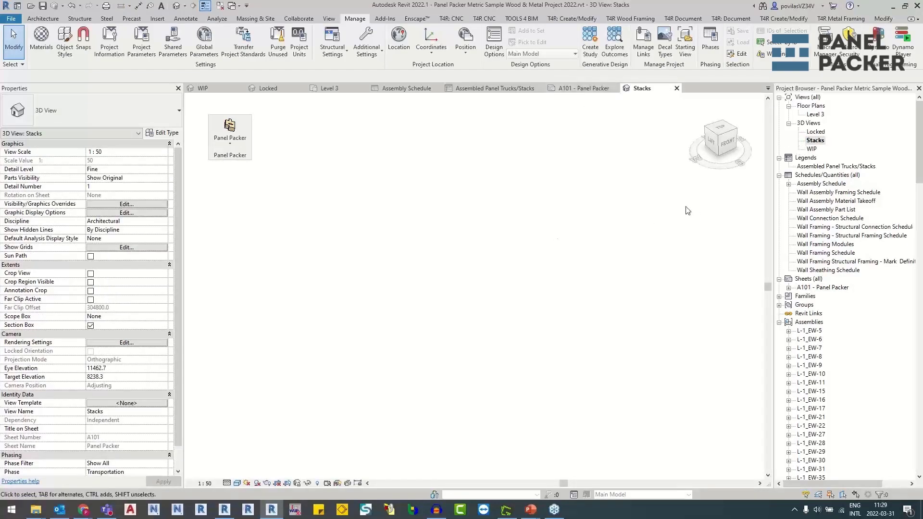
{"action": "left_click", "coordinate": [327, 89]}
{"action": "left_click", "coordinate": [267, 89]}
{"action": "left_click", "coordinate": [231, 88]}
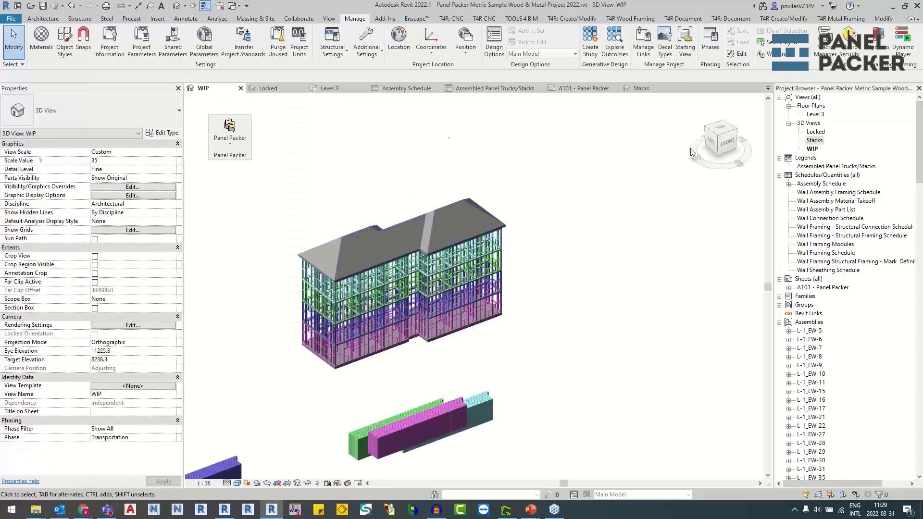
Step: Set the WIP 3D view's phase to New Construction
{"action": "left_click", "coordinate": [130, 438]}
{"action": "left_click", "coordinate": [171, 438]}
{"action": "left_click", "coordinate": [115, 454]}
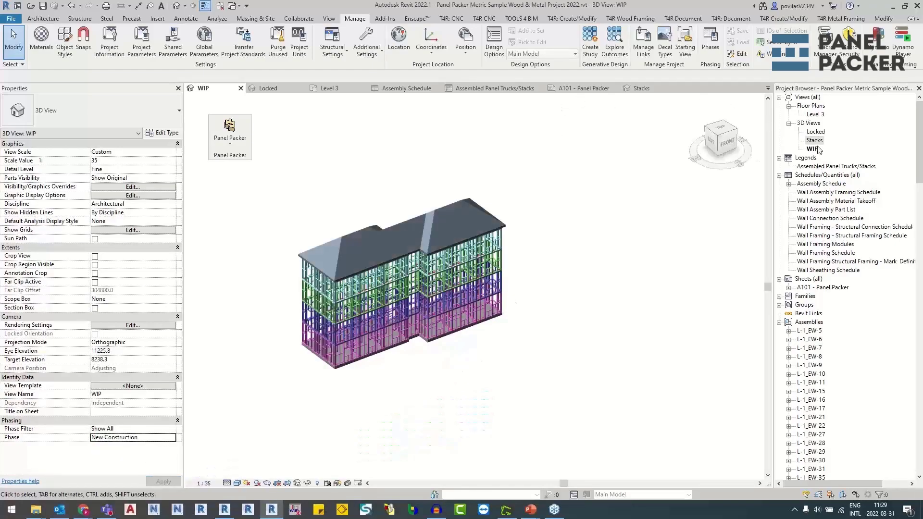
Step: Open sheet A101 - Panel Packer and place the WIP 3D view on it beside the upper assembly schedule
{"action": "double_click", "coordinate": [801, 289]}
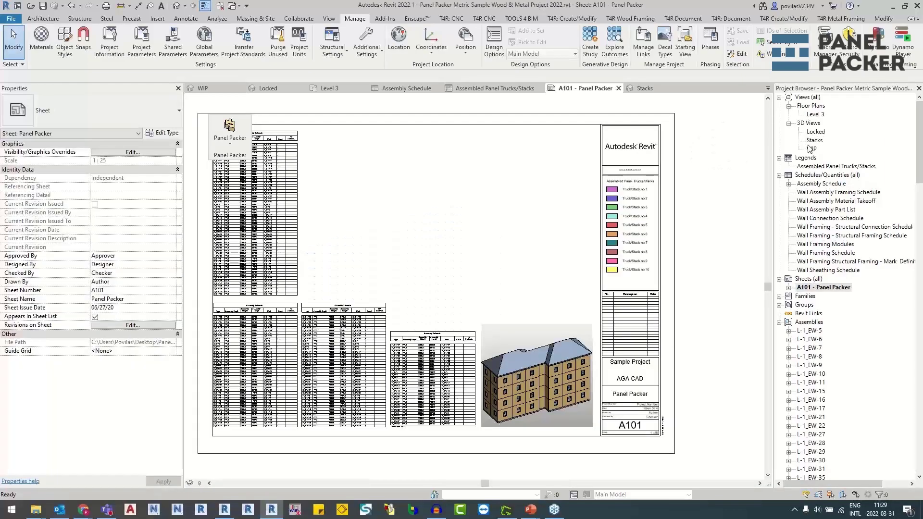
{"action": "mouse_move", "coordinate": [811, 149]}
{"action": "left_mouse_down"}
{"action": "mouse_move", "coordinate": [372, 172]}
{"action": "mouse_move", "coordinate": [412, 201]}
{"action": "left_mouse_up"}
{"action": "left_click", "coordinate": [414, 202]}
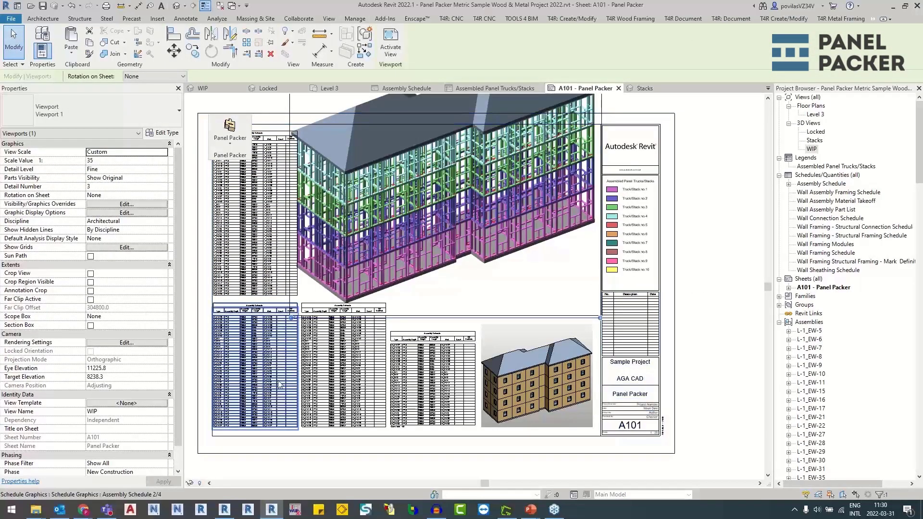
Step: Activate the placed WIP viewport, set its view scale to 1:100, and deactivate it
{"action": "double_click", "coordinate": [355, 274]}
{"action": "left_click", "coordinate": [204, 483]}
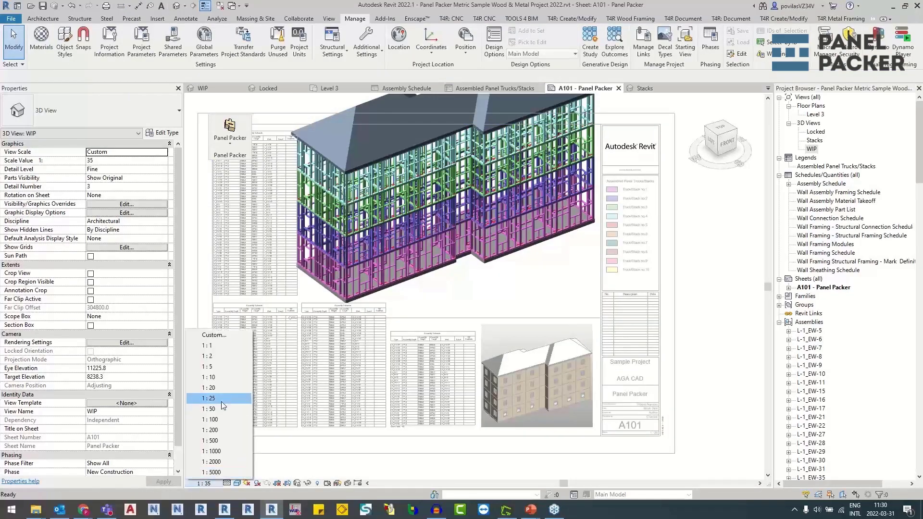
{"action": "double_click", "coordinate": [706, 256]}
Step: Move the WIP viewport into the empty area between the upper schedule and the stack legend, and change its type to Title w Line
{"action": "left_click_drag", "start_coordinate": [336, 260], "coordinate": [445, 212]}
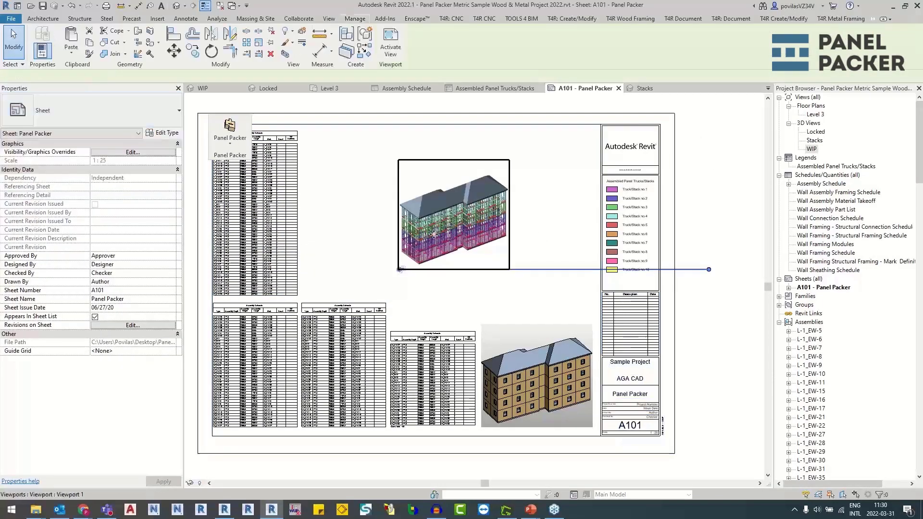
{"action": "left_click", "coordinate": [106, 118]}
{"action": "left_click", "coordinate": [54, 156]}
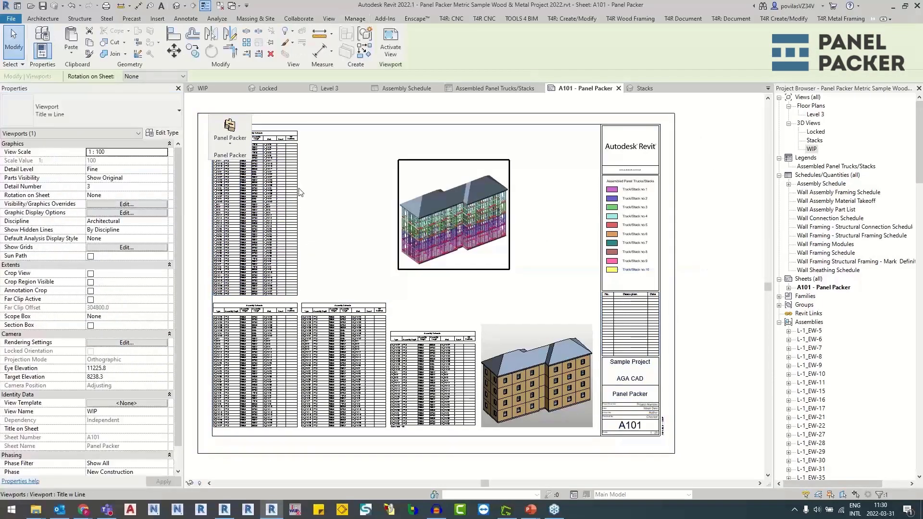
{"action": "left_click", "coordinate": [698, 258]}
{"action": "scroll", "coordinate": [548, 238], "scroll_direction": "down", "scroll_amount": 2}
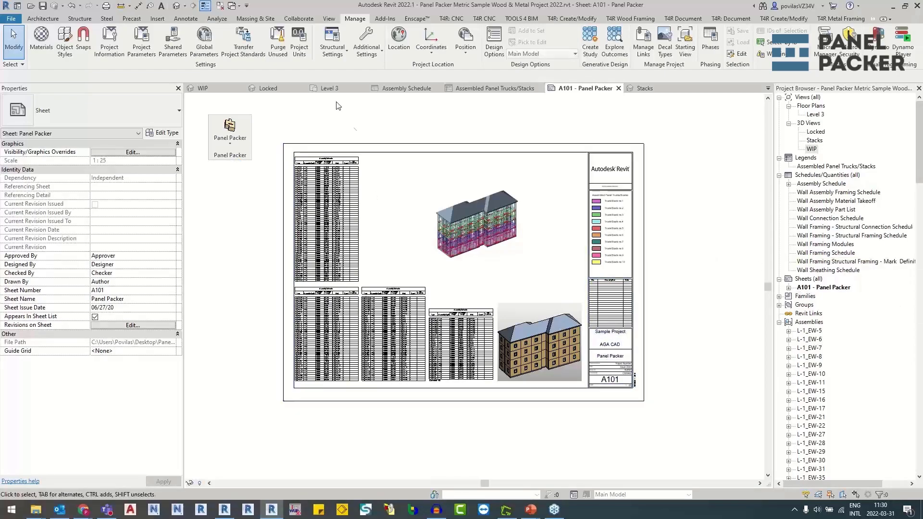
Step: Return to the WIP 3D view and examine the building's colour-coded wall framing up close
{"action": "left_click", "coordinate": [270, 86]}
{"action": "left_click", "coordinate": [202, 89]}
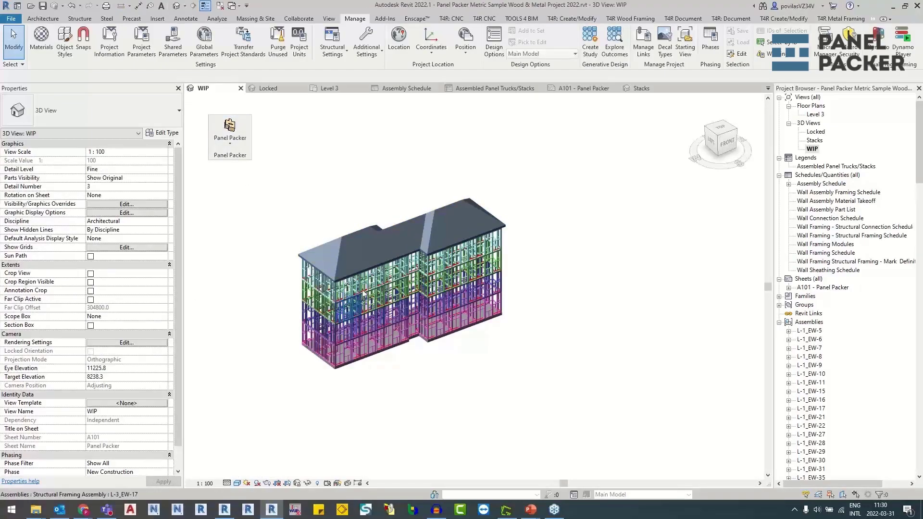
{"action": "scroll", "coordinate": [360, 328], "scroll_direction": "up", "scroll_amount": 5}
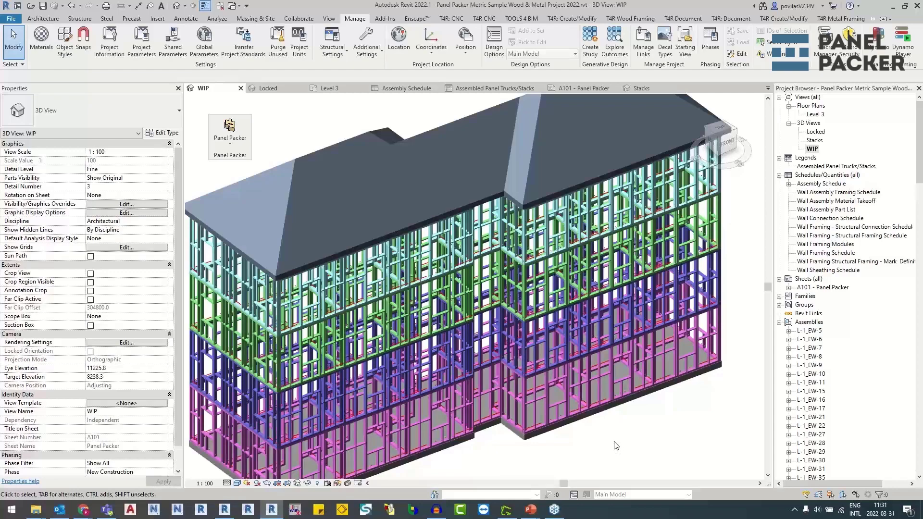
Step: Review Panel Packer's configuration commands and its packing options for wall, floor and roof assemblies and structural framing
{"action": "left_click", "coordinate": [230, 145]}
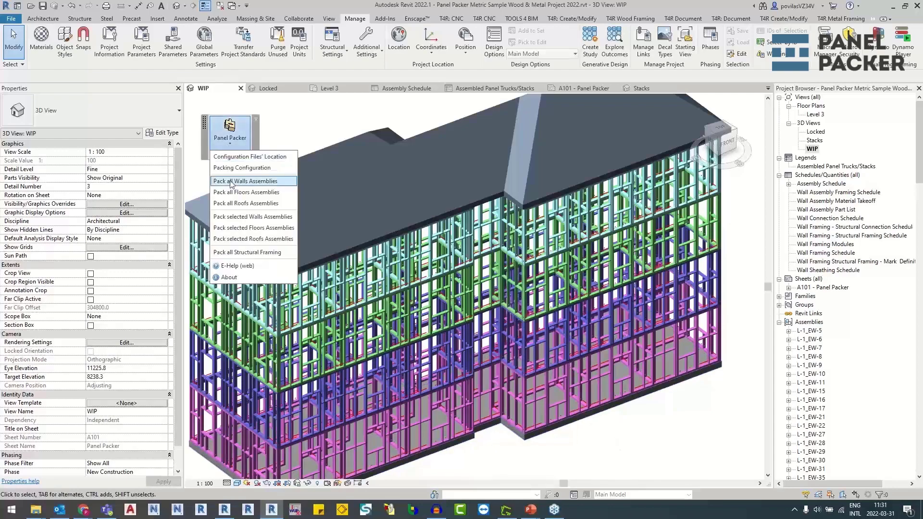
{"action": "left_click", "coordinate": [233, 146]}
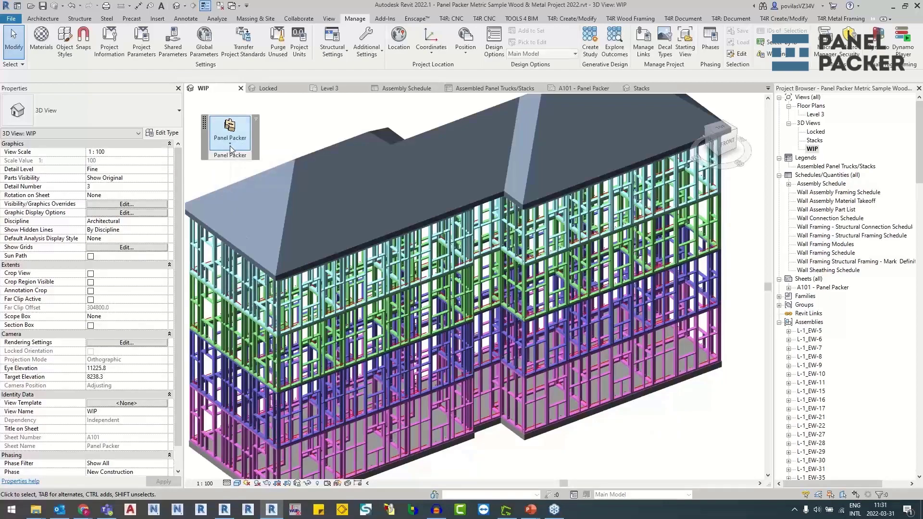
{"action": "left_click", "coordinate": [231, 145]}
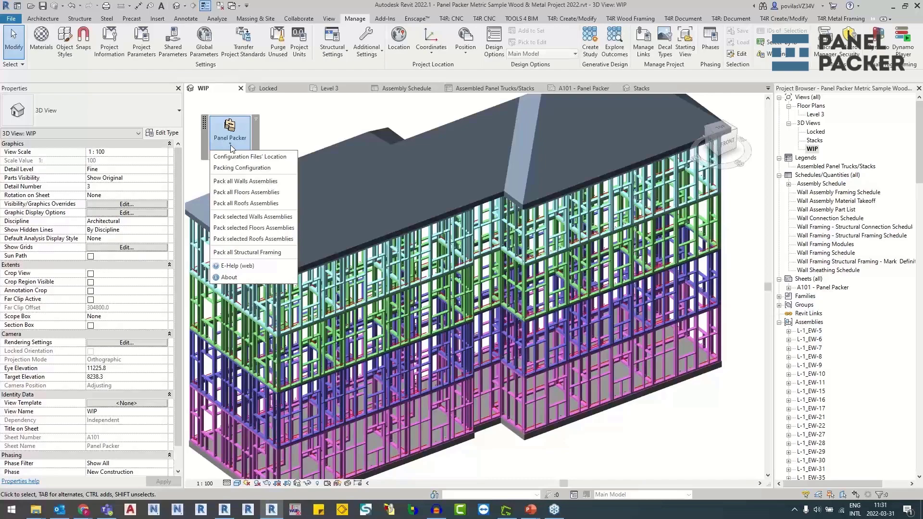
{"action": "left_click", "coordinate": [231, 146]}
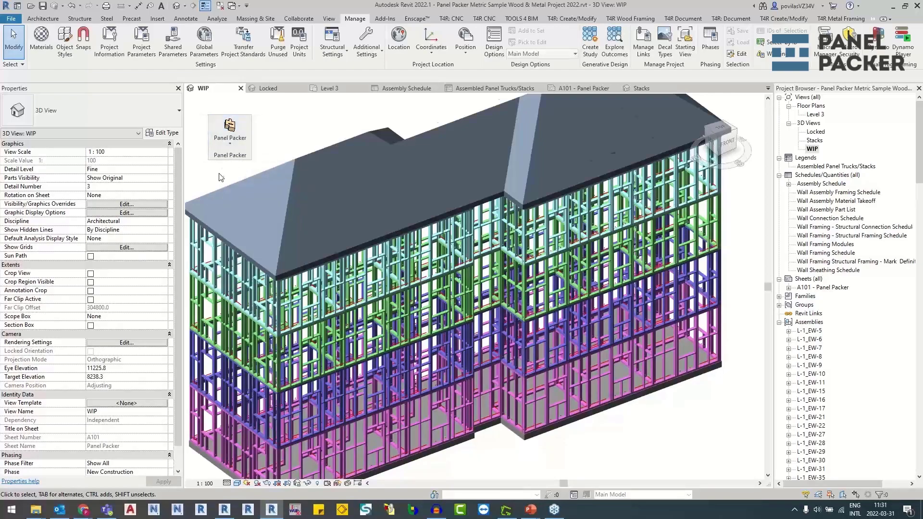
{"action": "scroll", "coordinate": [284, 140], "scroll_direction": "down", "scroll_amount": 3}
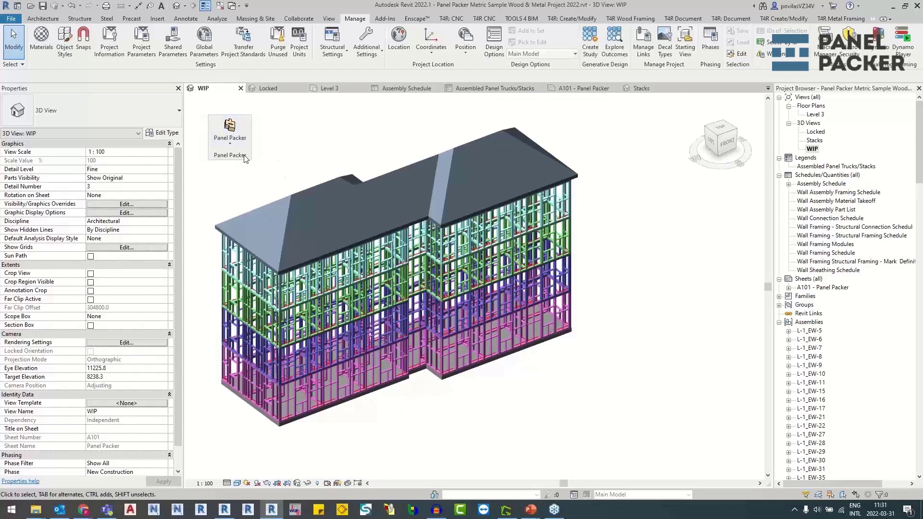
{"action": "left_click", "coordinate": [235, 144]}
{"action": "left_click", "coordinate": [277, 145]}
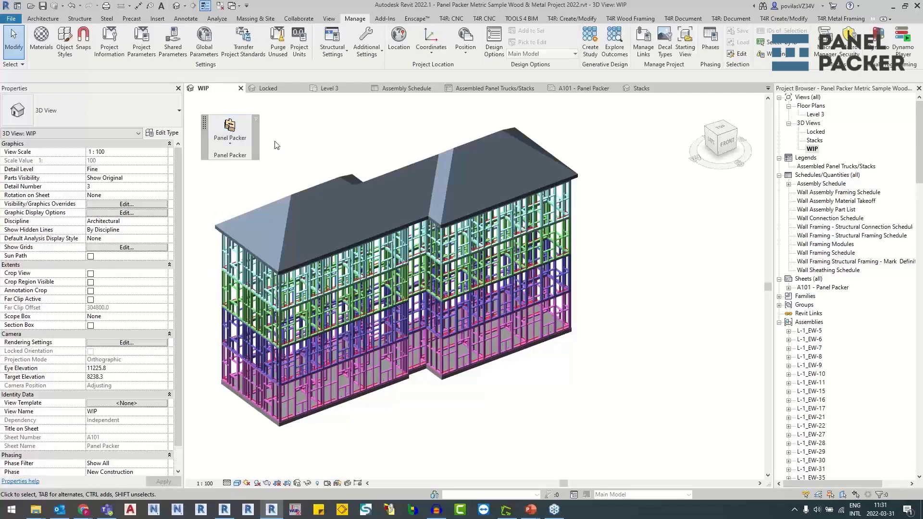
{"action": "left_click", "coordinate": [237, 145]}
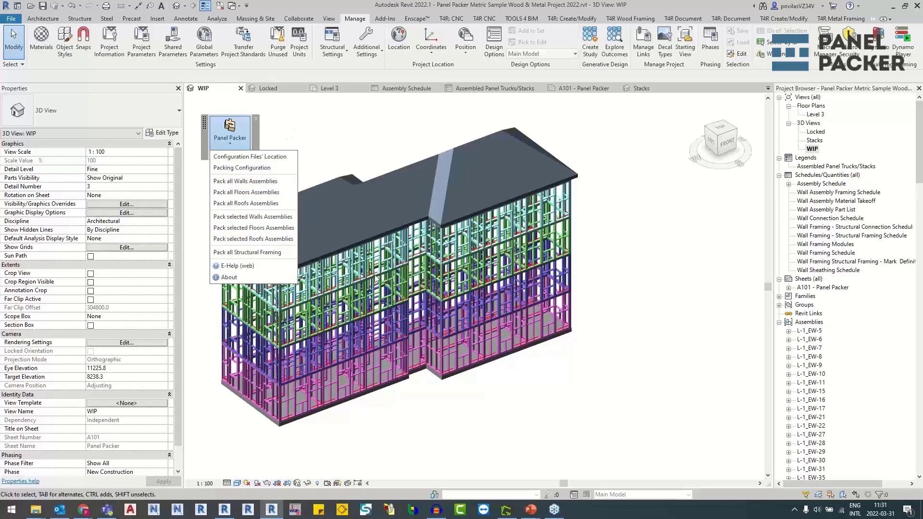
{"action": "left_click", "coordinate": [584, 409]}
Step: Switch to the running PowerPoint slide show to present the Panel Packer takeaways
{"action": "mouse_move", "coordinate": [528, 513]}
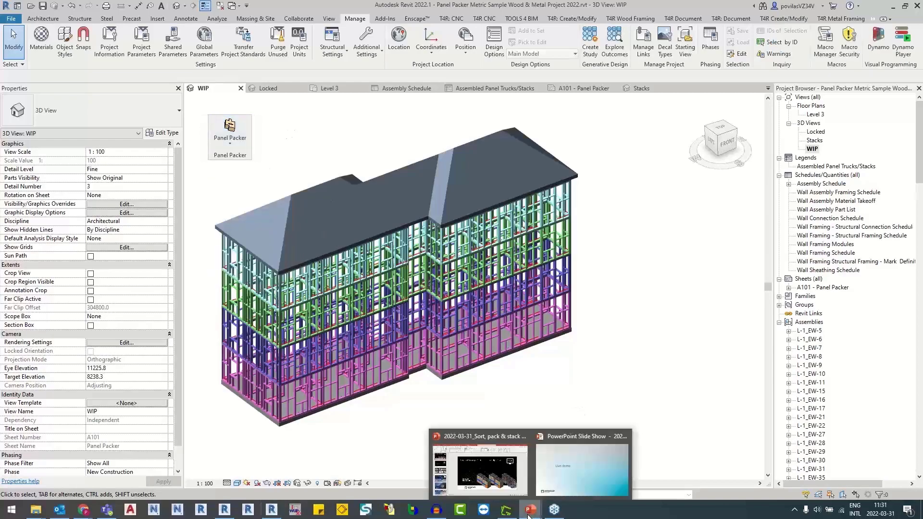
{"action": "left_click", "coordinate": [567, 473]}
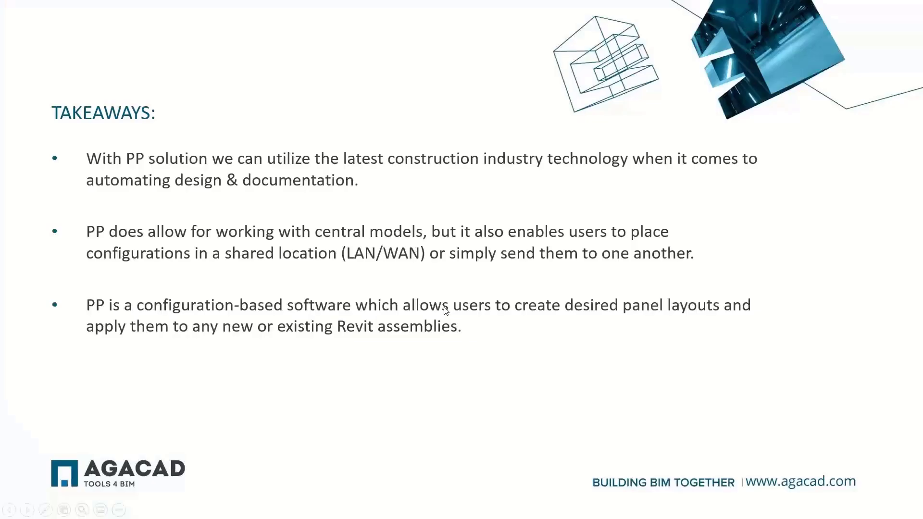